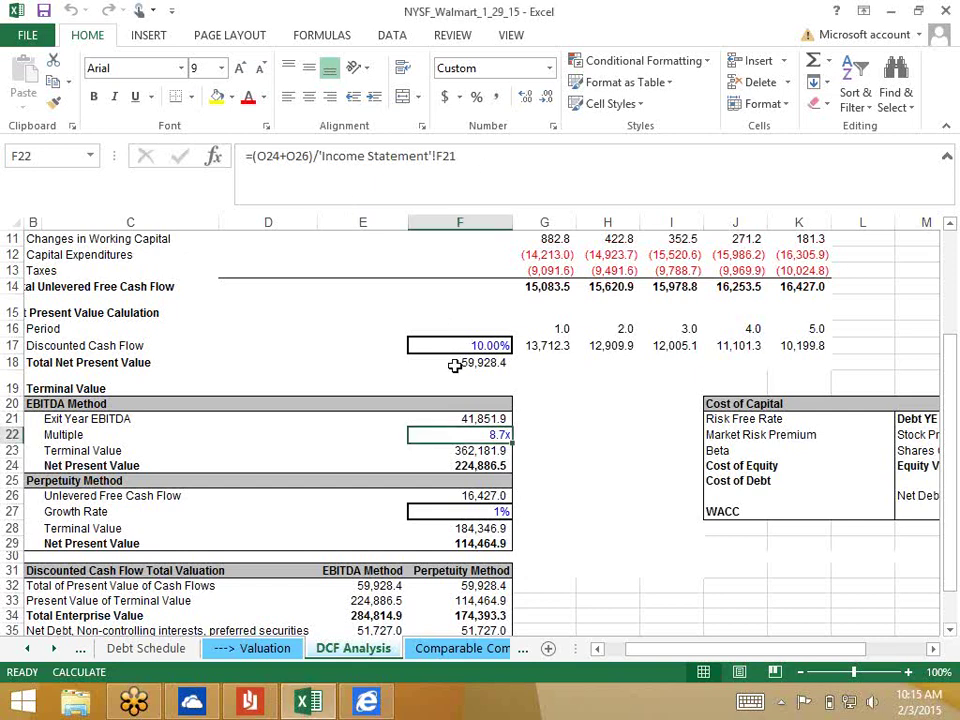
Step: Go from the discounted cash flow rate in F17 to the empty Risk Free Rate cell L21 in the Cost of Capital table
{"action": "left_click_drag", "start_coordinate": [426, 345], "coordinate": [430, 350]}
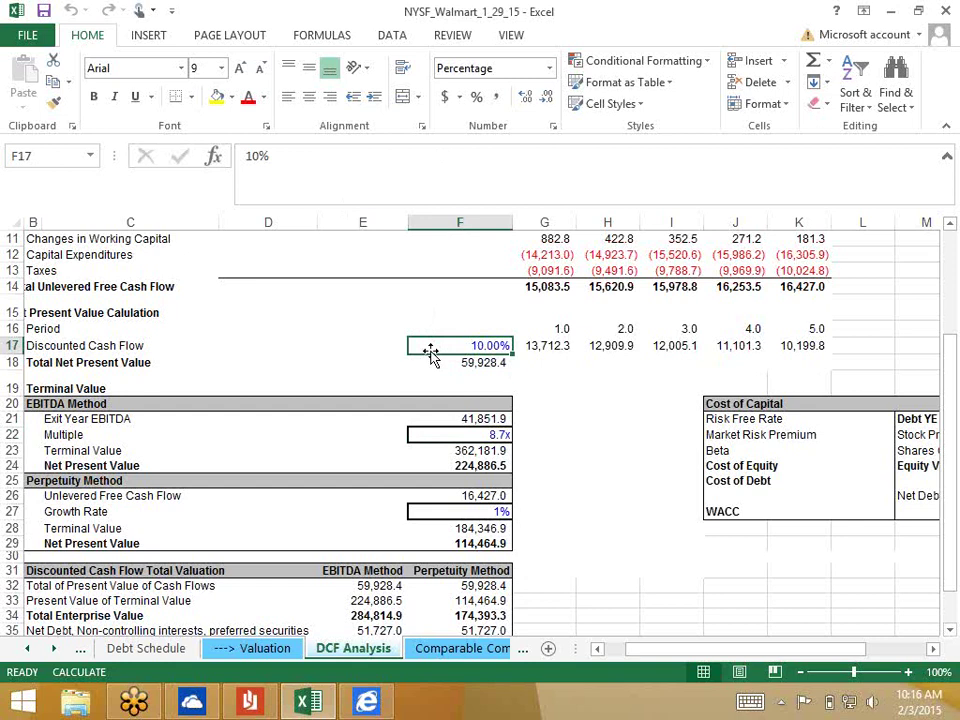
{"action": "key", "text": "Down"}
{"action": "key", "text": "Down"}
{"action": "key", "text": "Down"}
{"action": "key", "text": "Right"}
{"action": "key", "text": "Right"}
{"action": "key", "text": "Right"}
{"action": "key", "text": "Right"}
{"action": "key", "text": "Right"}
{"action": "key", "text": "Right"}
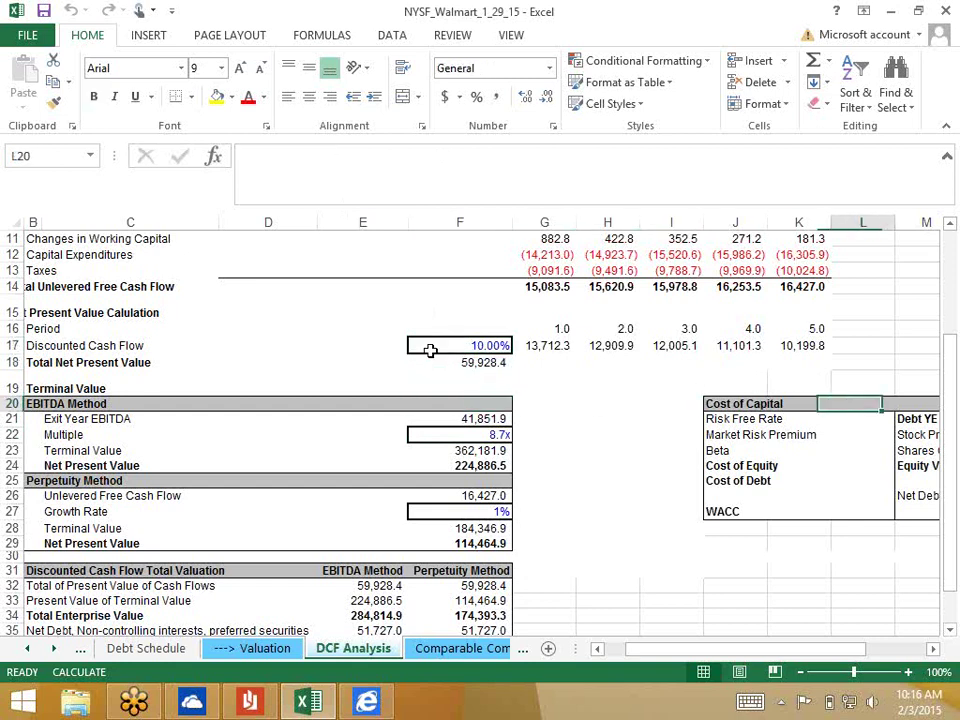
{"action": "key", "text": "Right"}
{"action": "key", "text": "Right"}
{"action": "key", "text": "Right"}
{"action": "key", "text": "Right"}
{"action": "key", "text": "Left"}
{"action": "key", "text": "Left"}
{"action": "key", "text": "Left"}
{"action": "key", "text": "Left"}
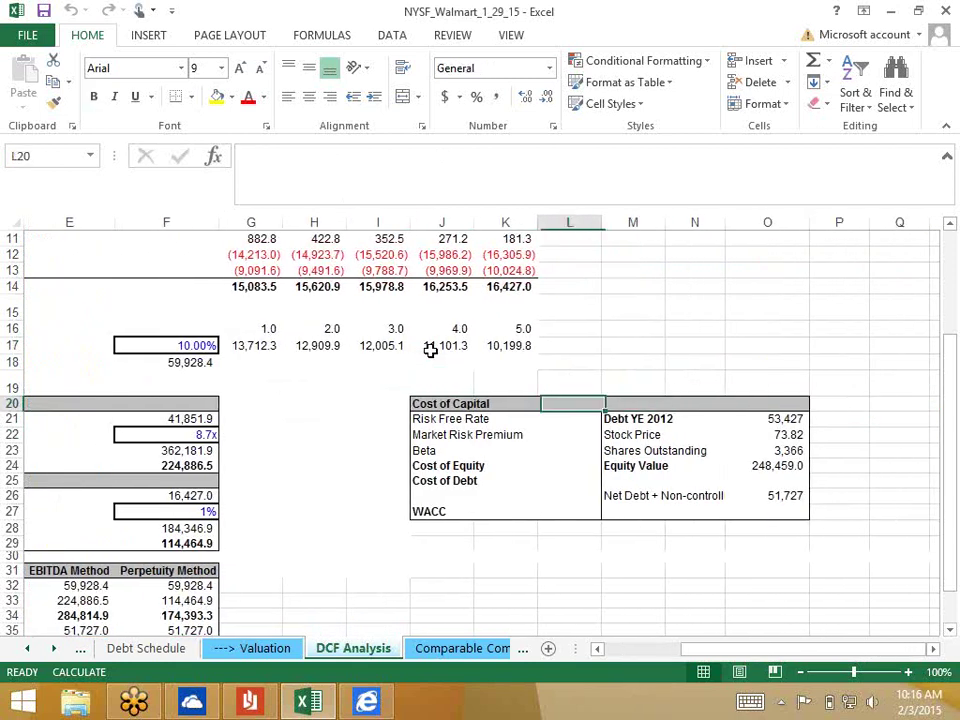
{"action": "key", "text": "Down"}
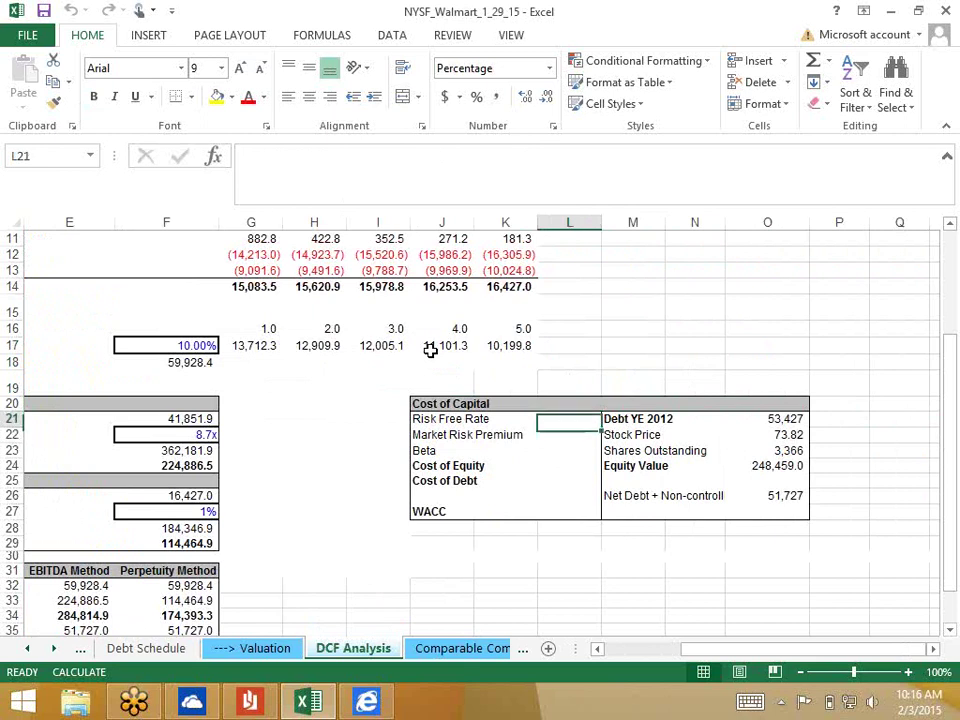
Step: Examine the Cost of Capital table around the Risk Free Rate row, including the debt and equity inputs beside it
{"action": "key", "text": "Down"}
{"action": "key", "text": "Up"}
{"action": "key", "text": "Right"}
{"action": "key", "text": "Right"}
{"action": "key", "text": "Right"}
{"action": "key", "text": "Right"}
{"action": "key", "text": "Right"}
{"action": "key", "text": "Right"}
{"action": "key", "text": "Right"}
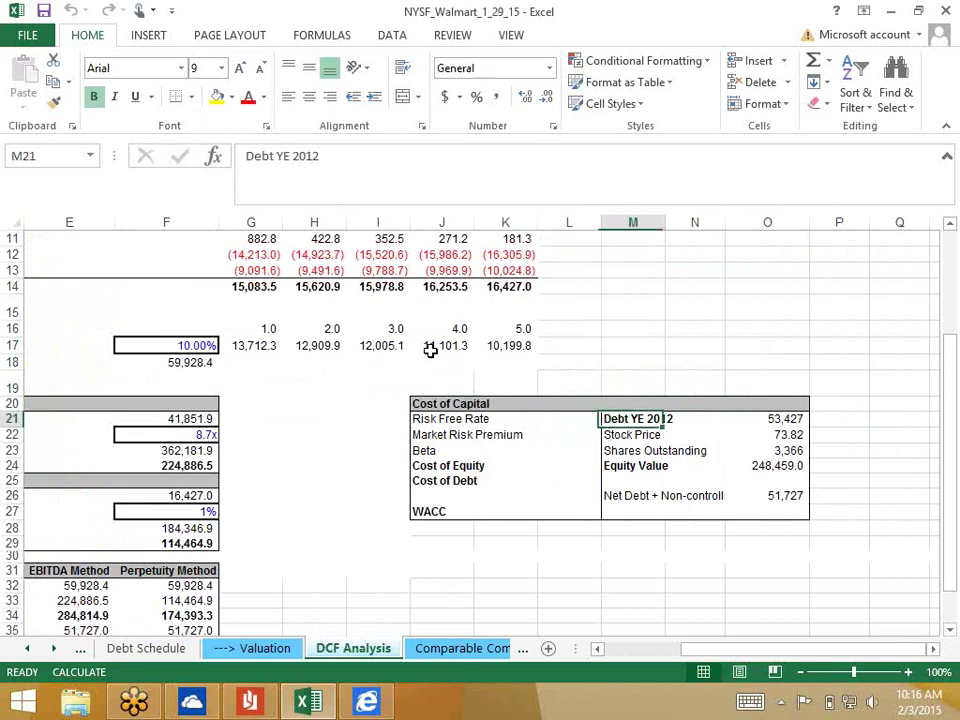
{"action": "key", "text": "Left"}
{"action": "key", "text": "Left"}
{"action": "key", "text": "Left"}
{"action": "key", "text": "Left"}
{"action": "key", "text": "Left"}
{"action": "key", "text": "Left"}
{"action": "key", "text": "Left"}
{"action": "key", "text": "Left"}
{"action": "key", "text": "Left"}
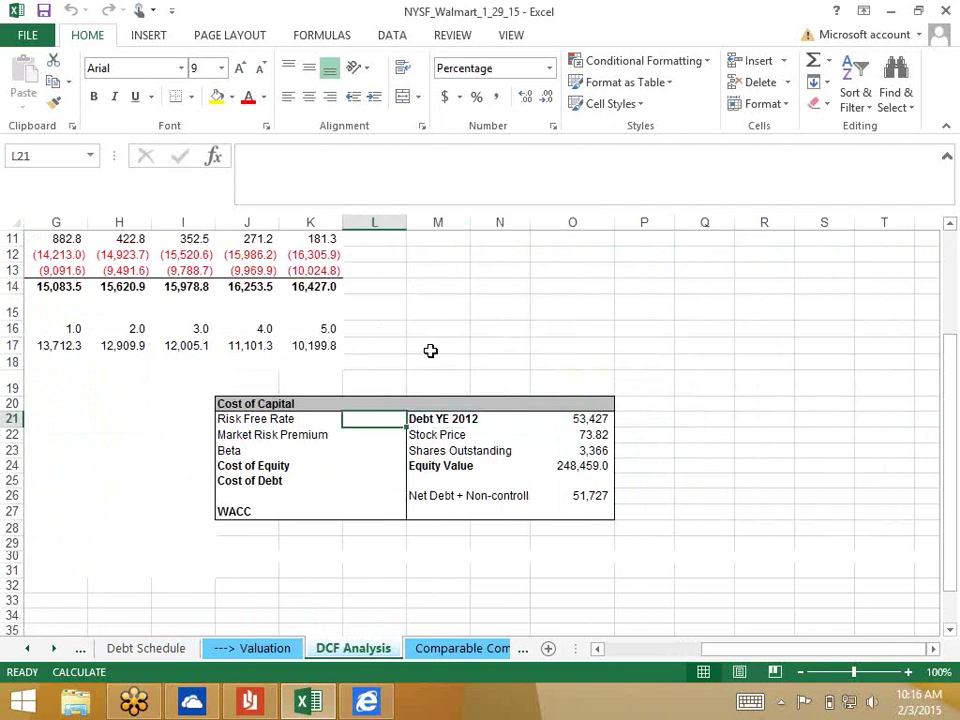
{"action": "key", "text": "Right"}
{"action": "key", "text": "Right"}
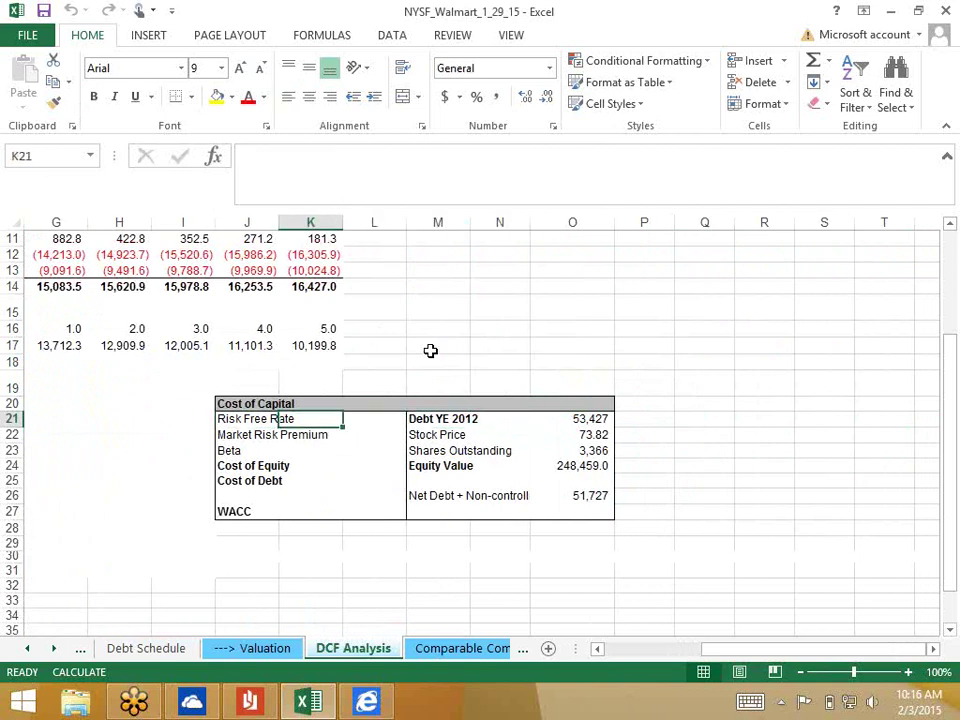
{"action": "key", "text": "Left"}
{"action": "key", "text": "Left"}
{"action": "key", "text": "Right"}
{"action": "key", "text": "Right"}
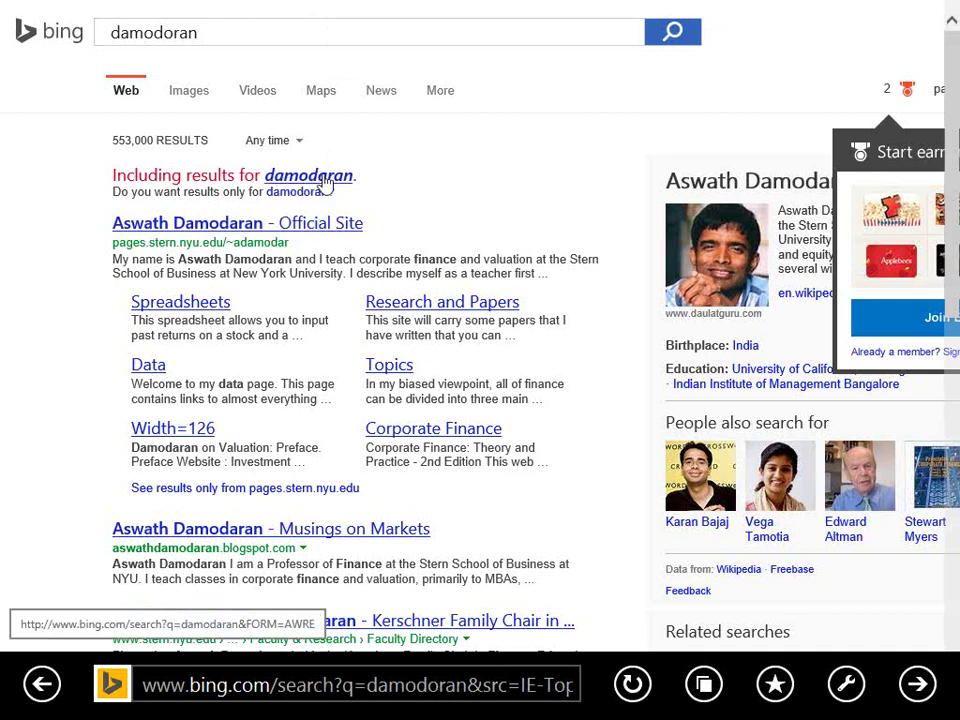
Step: In Internet Explorer, open Aswath Damodaran's official site from the search results and go to its current Risk/Discount Rate data
{"action": "left_click", "coordinate": [249, 228]}
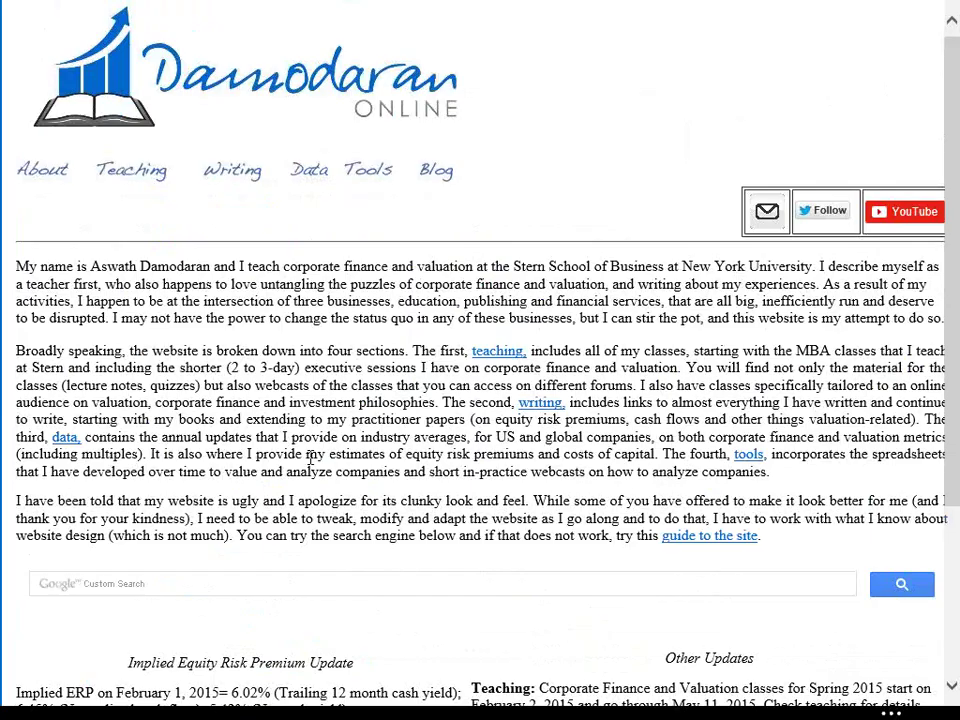
{"action": "left_click", "coordinate": [309, 177]}
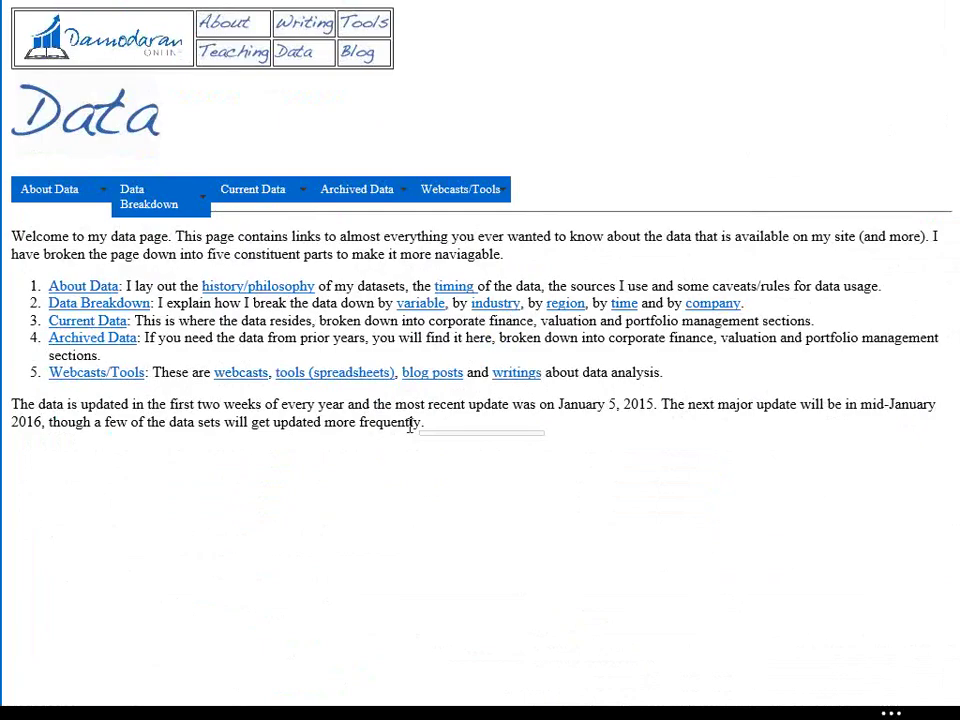
{"action": "scroll", "coordinate": [409, 427], "scroll_direction": "down", "scroll_amount": 1}
{"action": "mouse_move", "coordinate": [262, 205]}
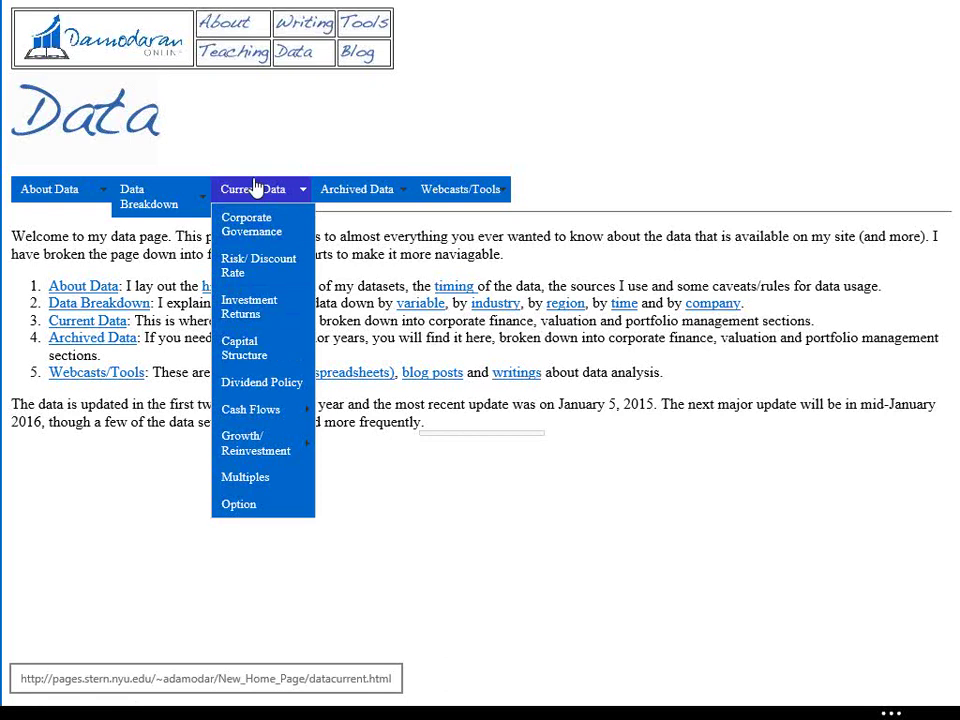
{"action": "left_click", "coordinate": [249, 268]}
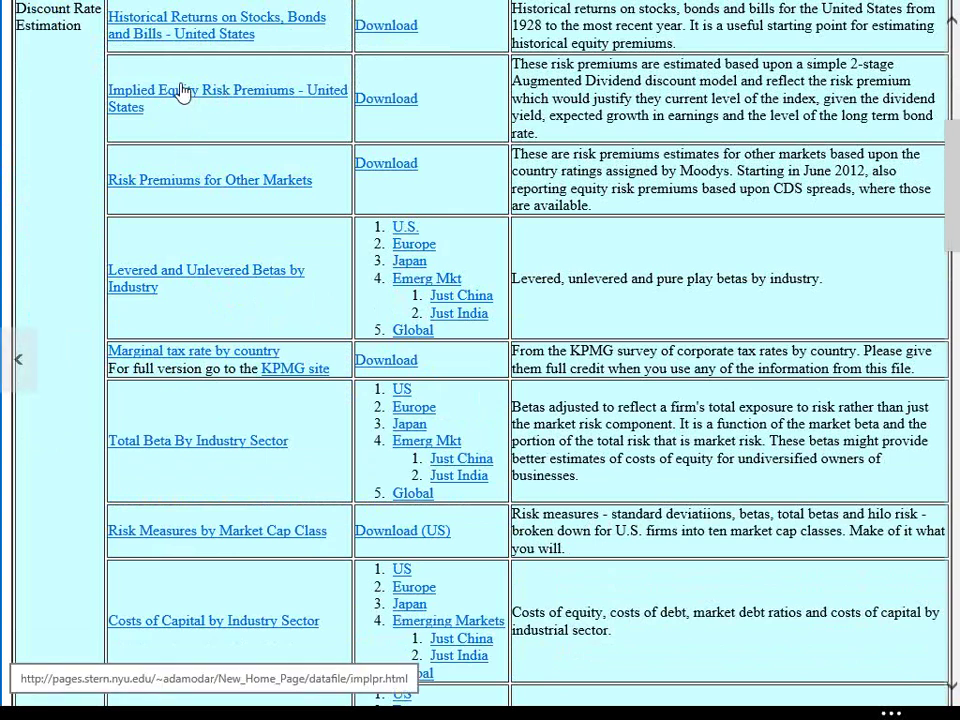
Step: Open the Risk Premiums for Other Markets data and examine its default spread and equity risk premium columns
{"action": "left_click", "coordinate": [185, 190]}
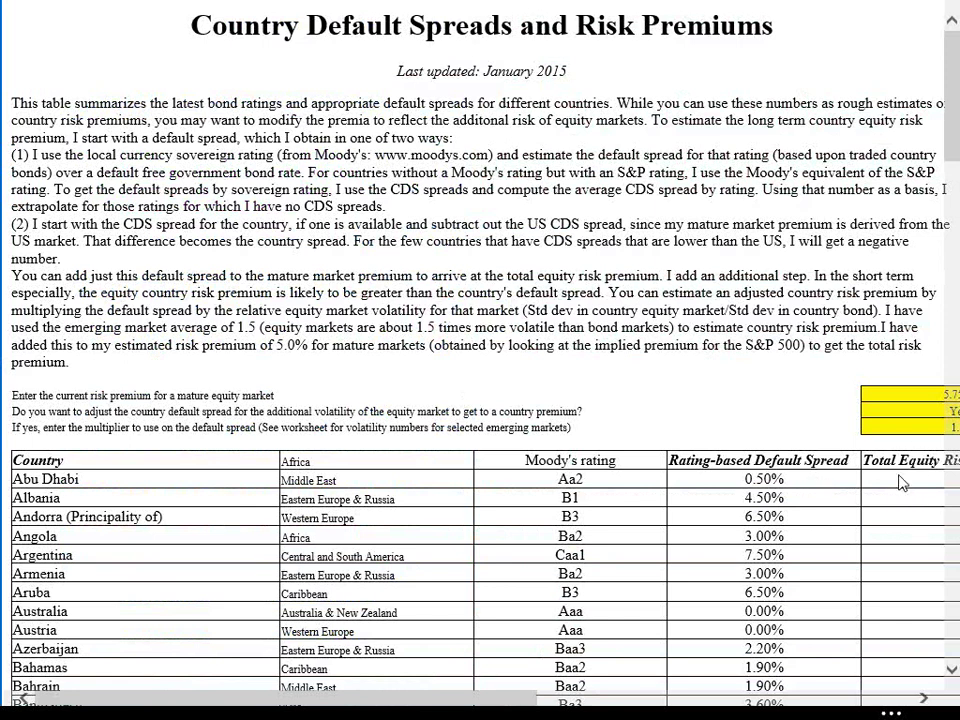
{"action": "scroll", "coordinate": [896, 480], "scroll_direction": "right", "scroll_amount": 2}
{"action": "scroll", "coordinate": [900, 482], "scroll_direction": "right", "scroll_amount": 10}
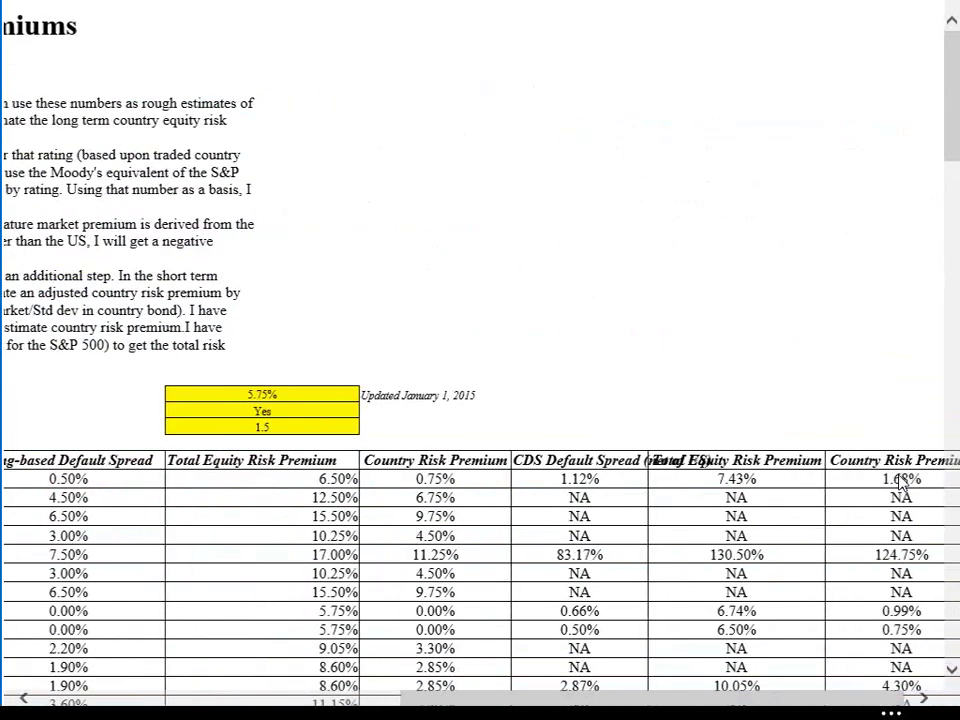
{"action": "scroll", "coordinate": [900, 482], "scroll_direction": "left", "scroll_amount": 4}
{"action": "scroll", "coordinate": [900, 482], "scroll_direction": "right", "scroll_amount": 5}
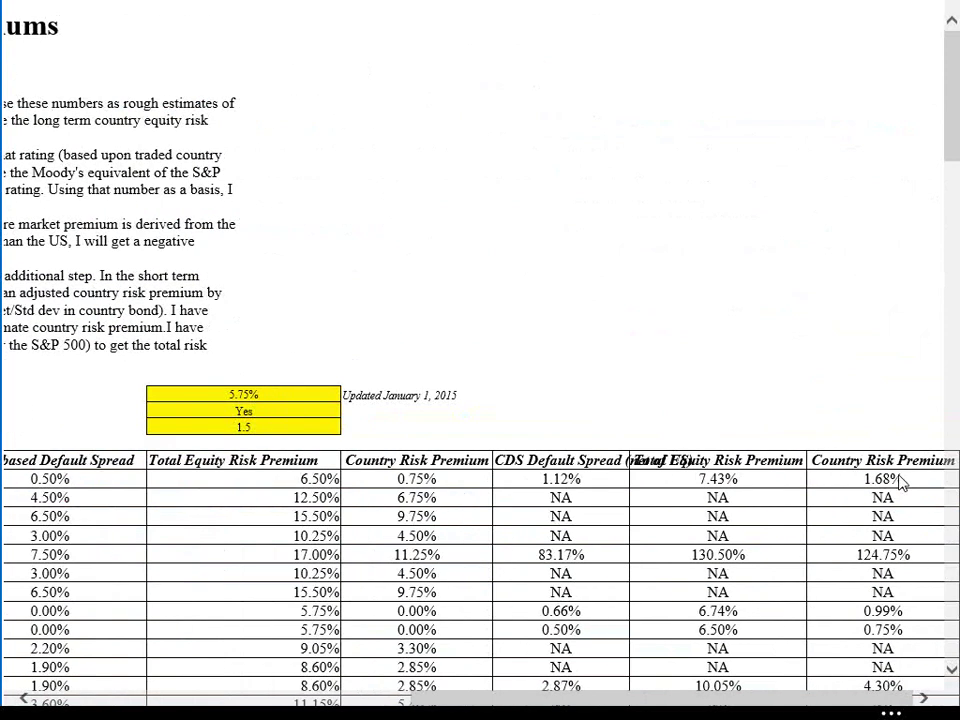
{"action": "scroll", "coordinate": [898, 482], "scroll_direction": "left", "scroll_amount": 12}
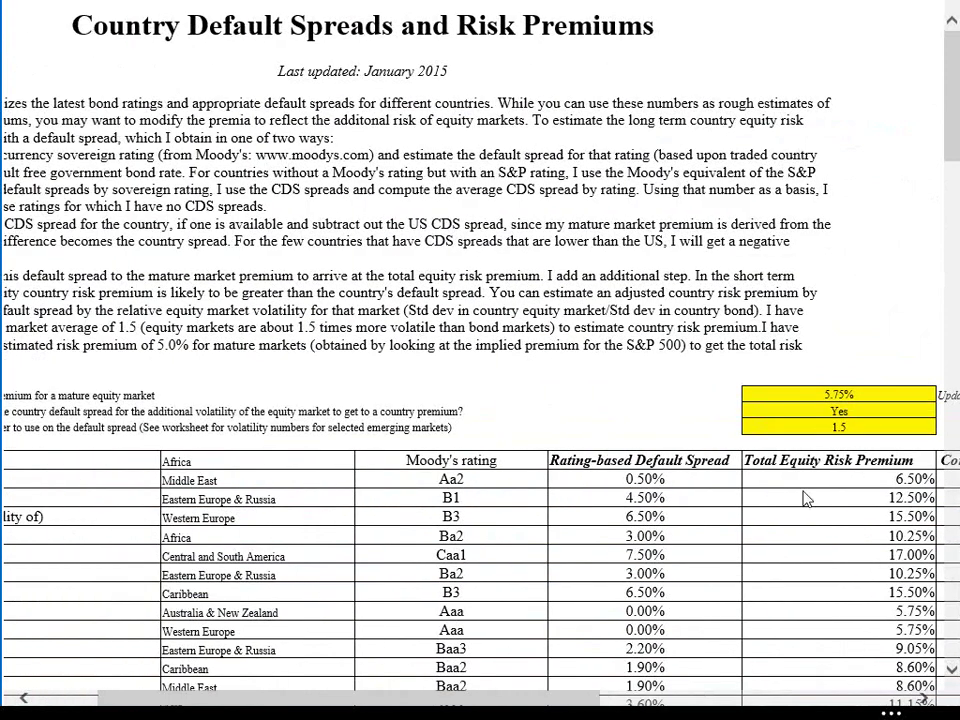
Step: Find the United States row in the country table and highlight its Total Equity Risk Premium
{"action": "scroll", "coordinate": [826, 528], "scroll_direction": "down", "scroll_amount": 20}
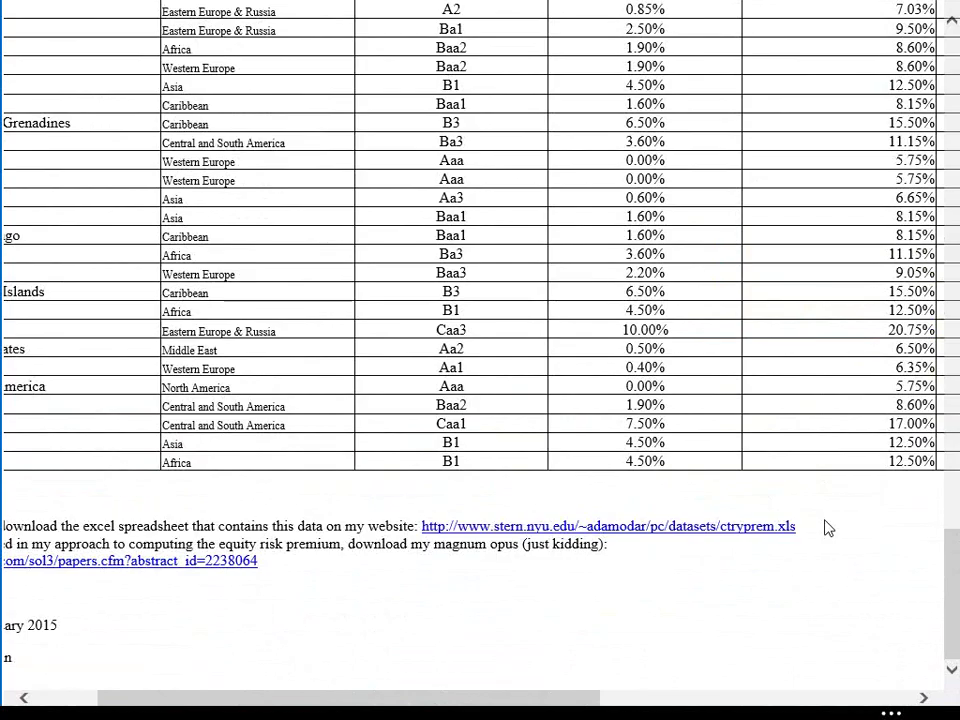
{"action": "scroll", "coordinate": [826, 528], "scroll_direction": "left", "scroll_amount": 3}
{"action": "scroll", "coordinate": [825, 528], "scroll_direction": "right", "scroll_amount": 3}
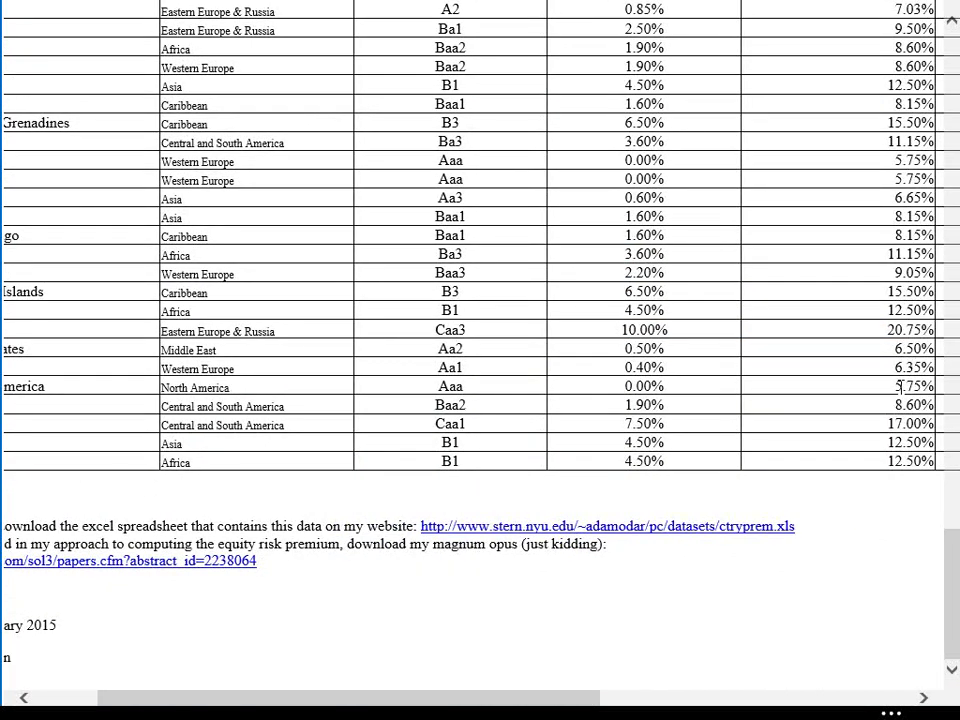
{"action": "left_click_drag", "start_coordinate": [897, 386], "coordinate": [948, 384]}
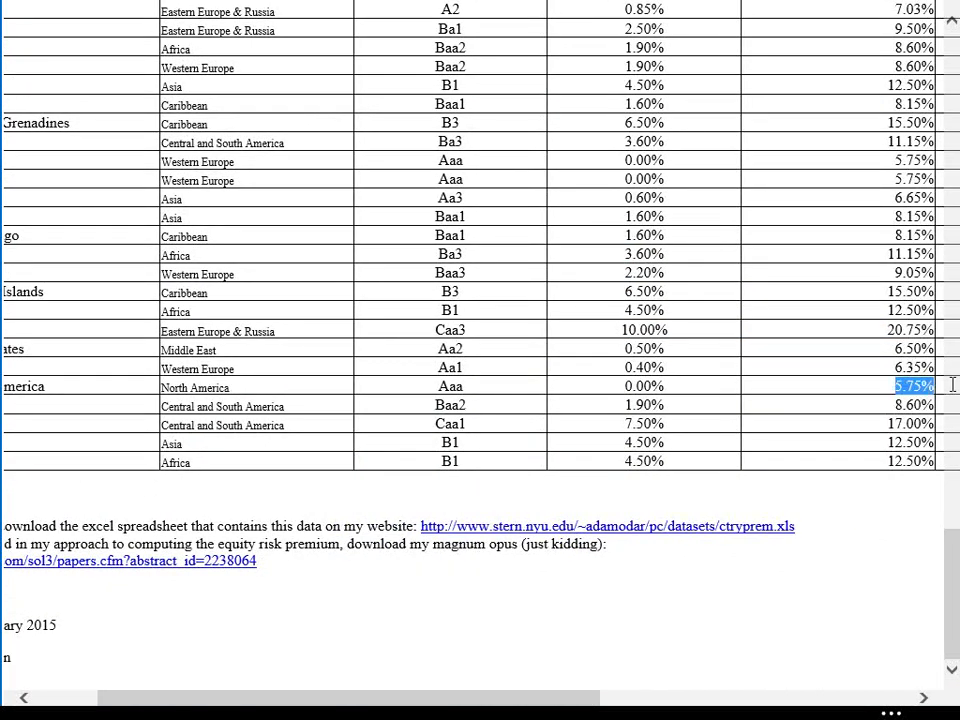
{"action": "scroll", "coordinate": [755, 433], "scroll_direction": "right", "scroll_amount": 6}
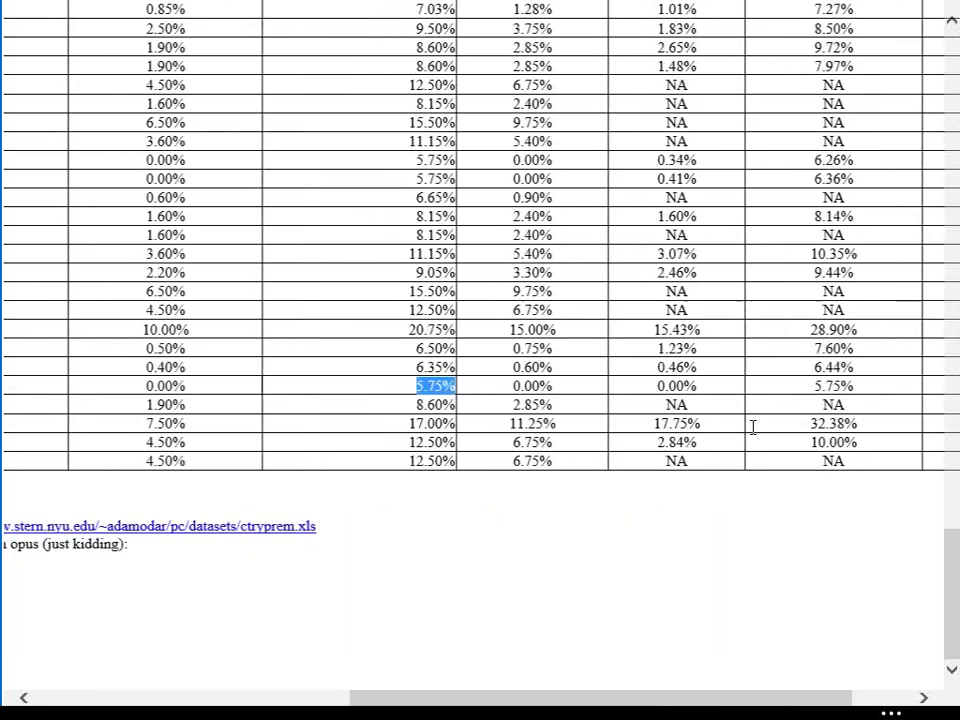
{"action": "scroll", "coordinate": [753, 427], "scroll_direction": "left", "scroll_amount": 6}
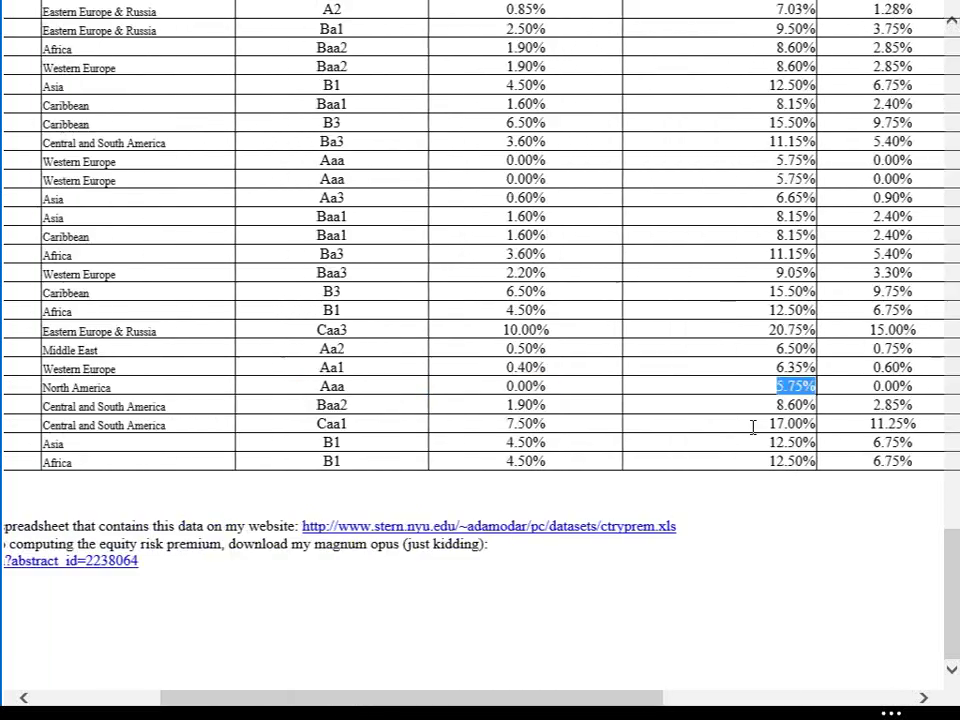
Step: Look through the other countries' premiums, bring the country names into view, and return to the start of the risk premium page
{"action": "scroll", "coordinate": [753, 427], "scroll_direction": "up", "scroll_amount": 10}
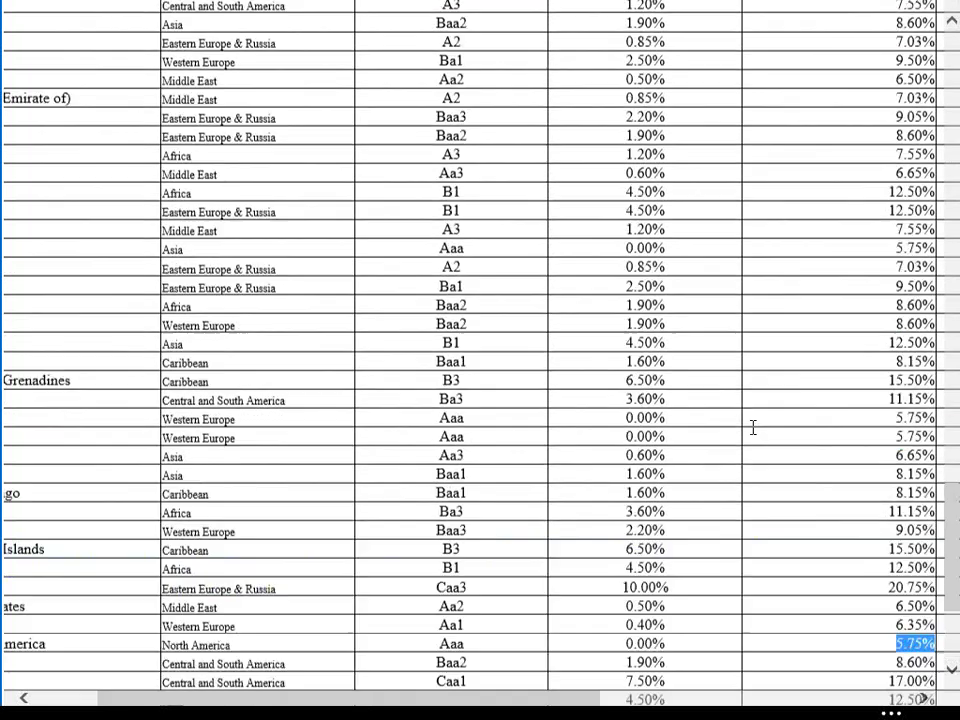
{"action": "scroll", "coordinate": [753, 428], "scroll_direction": "up", "scroll_amount": 5}
{"action": "scroll", "coordinate": [753, 427], "scroll_direction": "up", "scroll_amount": 2}
{"action": "scroll", "coordinate": [753, 427], "scroll_direction": "down", "scroll_amount": 4}
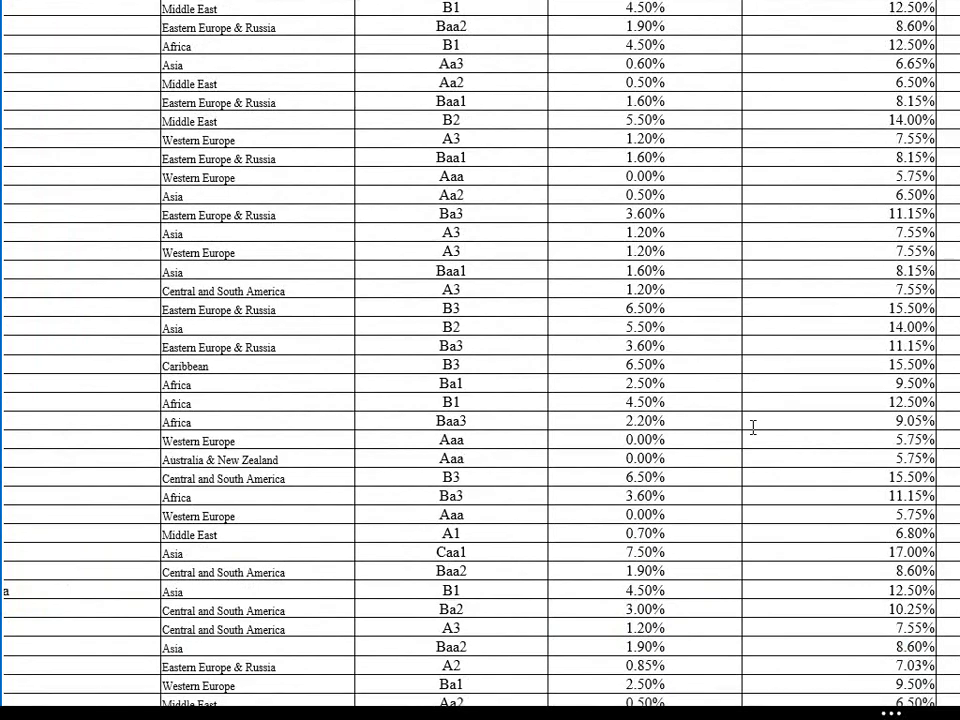
{"action": "scroll", "coordinate": [753, 428], "scroll_direction": "down", "scroll_amount": 11}
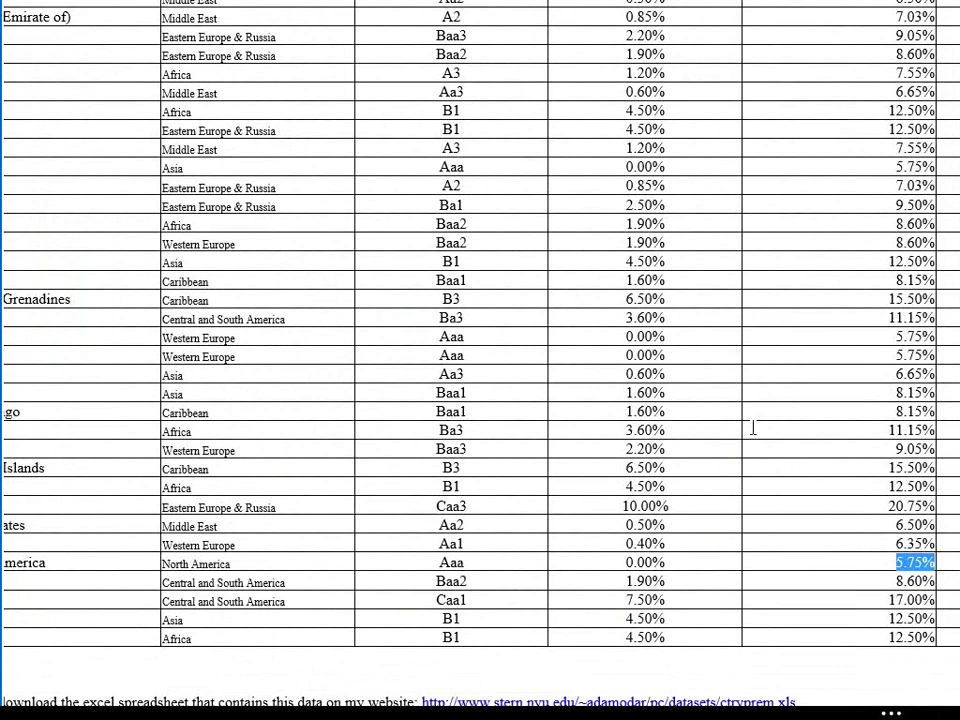
{"action": "left_click", "coordinate": [25, 703]}
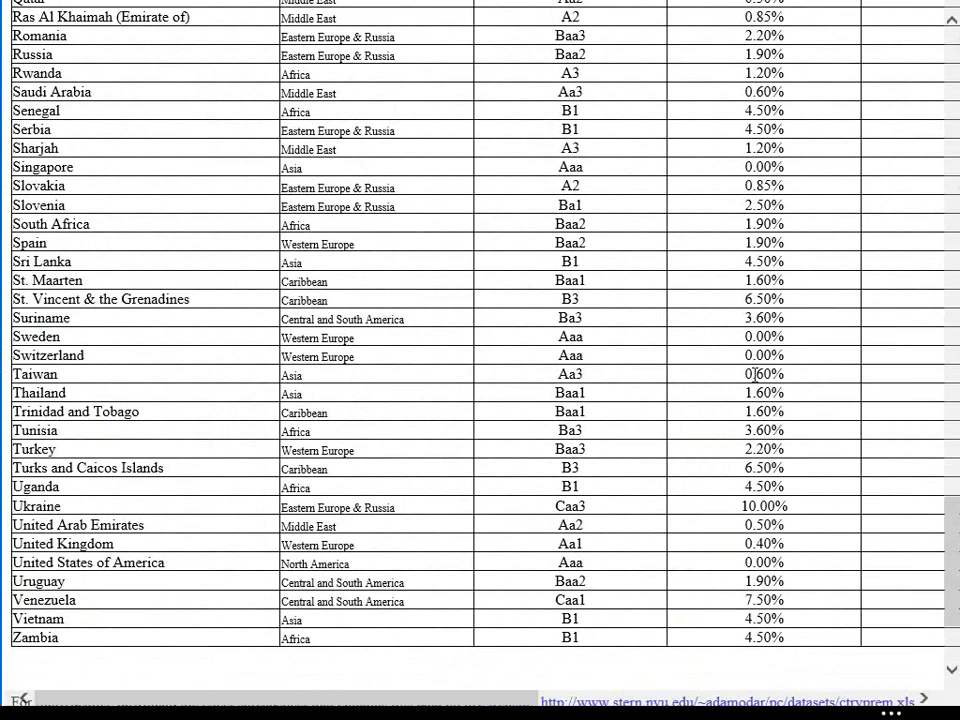
{"action": "scroll", "coordinate": [755, 374], "scroll_direction": "up", "scroll_amount": 20}
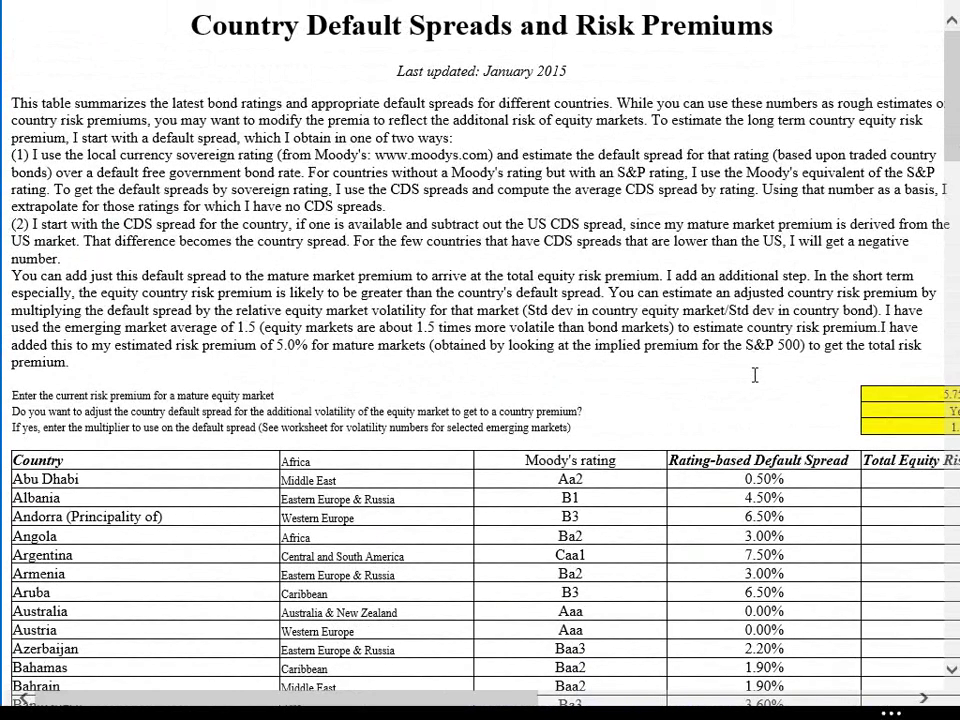
Step: Return to the current data page and look through its datasets from discount rate estimation to option pricing models
{"action": "right_click", "coordinate": [755, 374]}
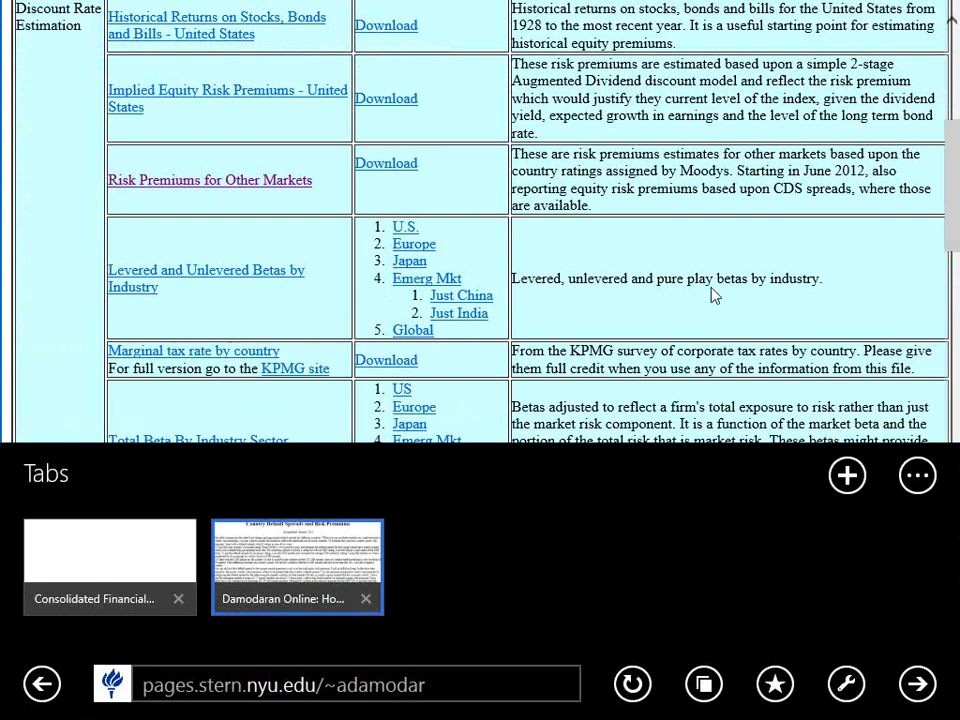
{"action": "scroll", "coordinate": [713, 293], "scroll_direction": "down", "scroll_amount": 3}
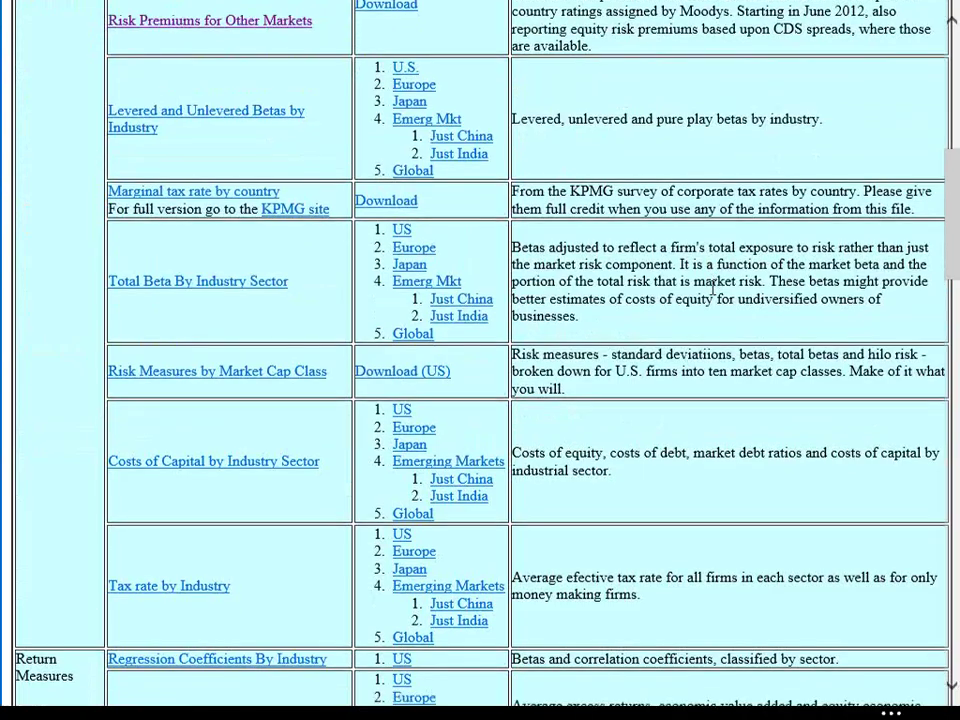
{"action": "scroll", "coordinate": [713, 289], "scroll_direction": "down", "scroll_amount": 2}
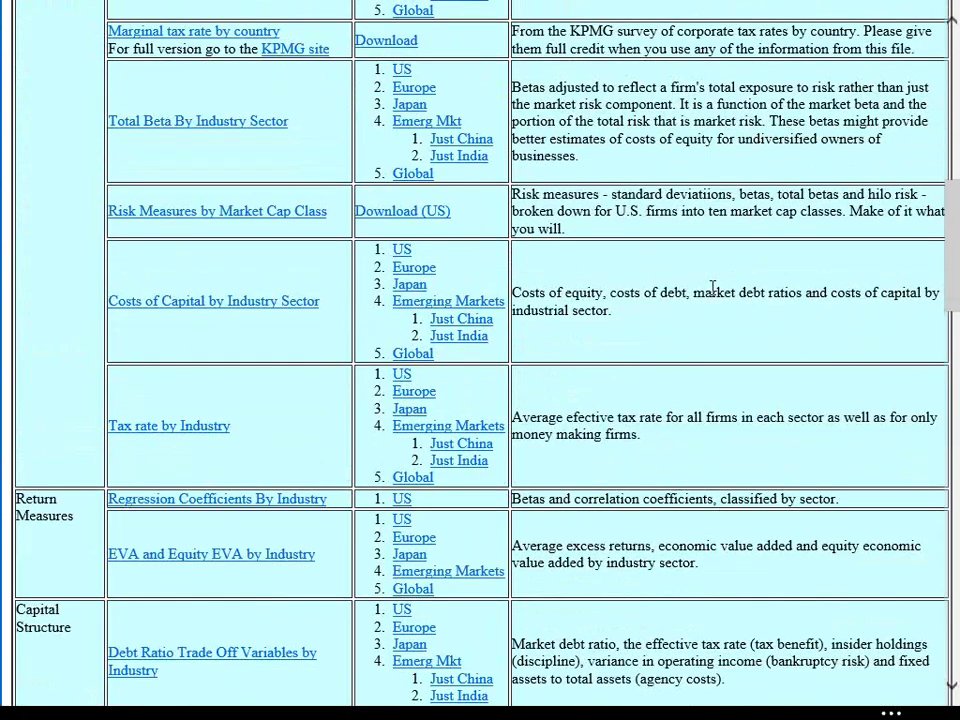
{"action": "scroll", "coordinate": [713, 288], "scroll_direction": "down", "scroll_amount": 2}
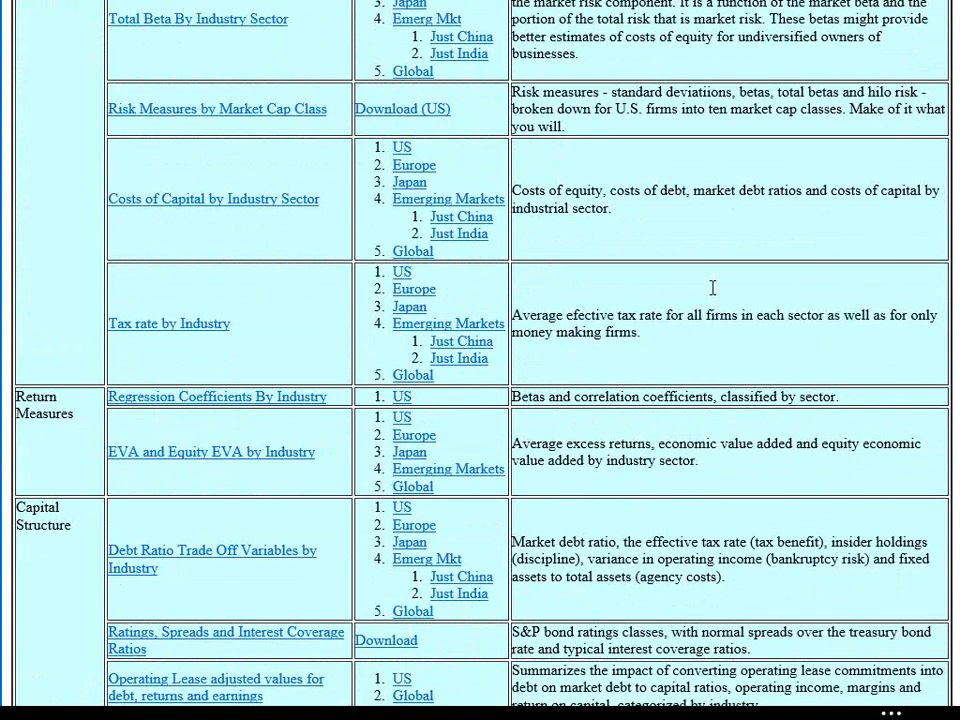
{"action": "scroll", "coordinate": [713, 288], "scroll_direction": "down", "scroll_amount": 5}
{"action": "scroll", "coordinate": [713, 288], "scroll_direction": "down", "scroll_amount": 20}
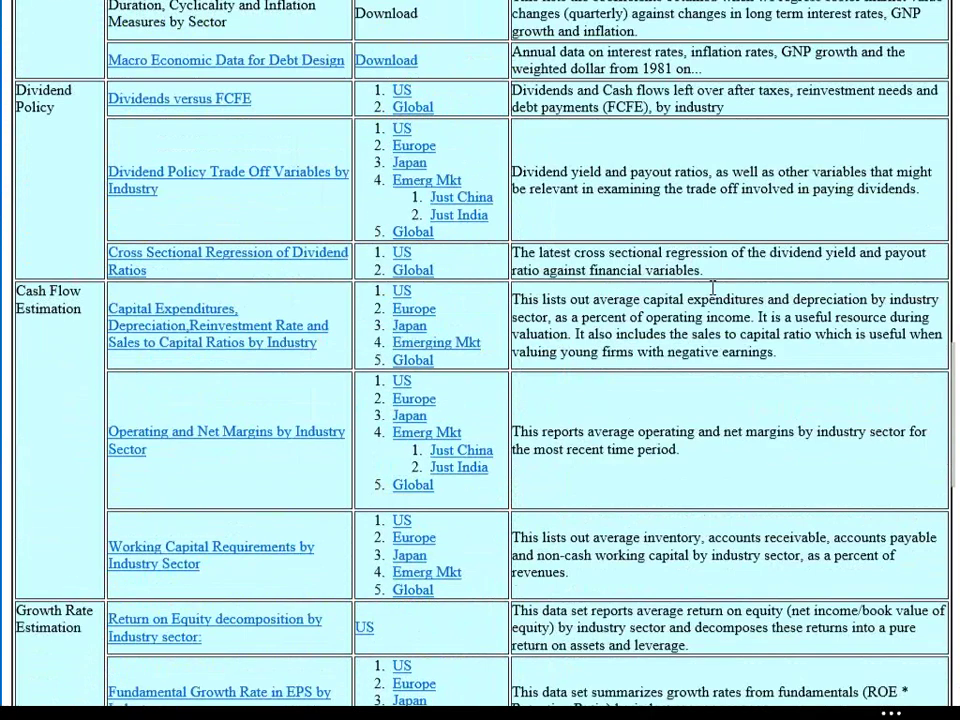
{"action": "scroll", "coordinate": [480, 360], "scroll_direction": "down", "scroll_amount": 7}
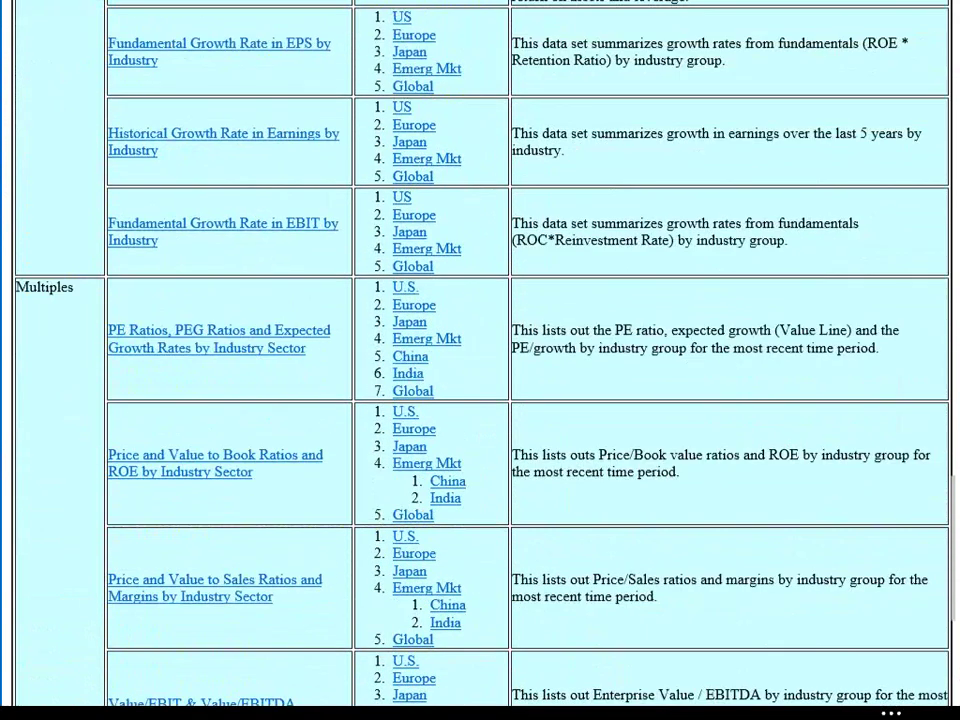
{"action": "scroll", "coordinate": [480, 360], "scroll_direction": "down", "scroll_amount": 3}
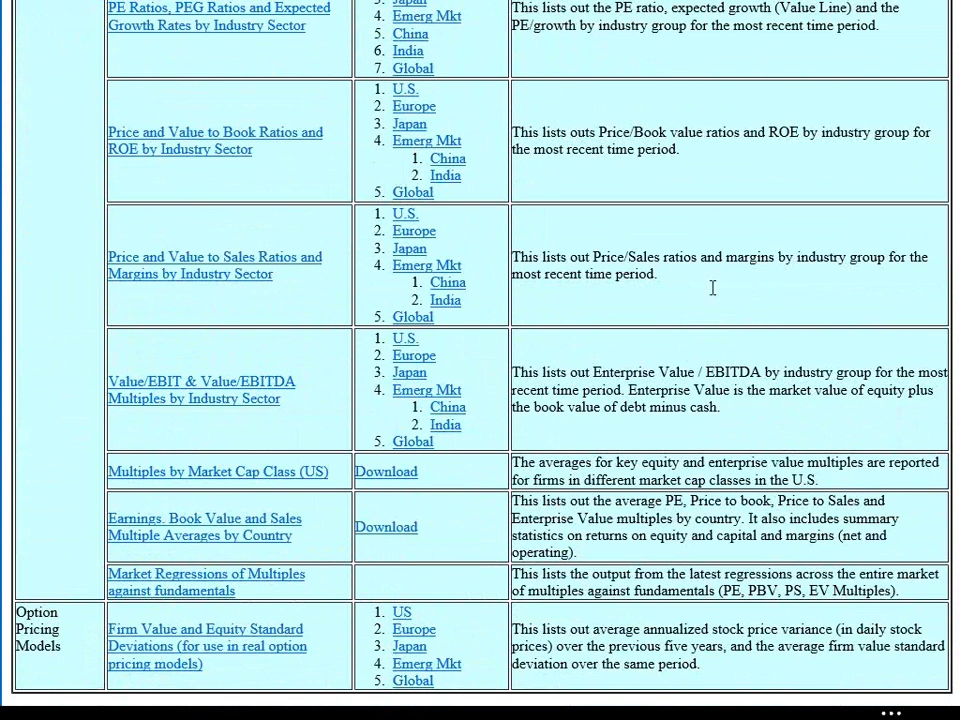
{"action": "scroll", "coordinate": [711, 285], "scroll_direction": "up", "scroll_amount": 15}
Step: Search the web for "treasury rate" and look through the Treasury's Daily Treasury Yield Curve Rates page
{"action": "key", "text": "alt+d"}
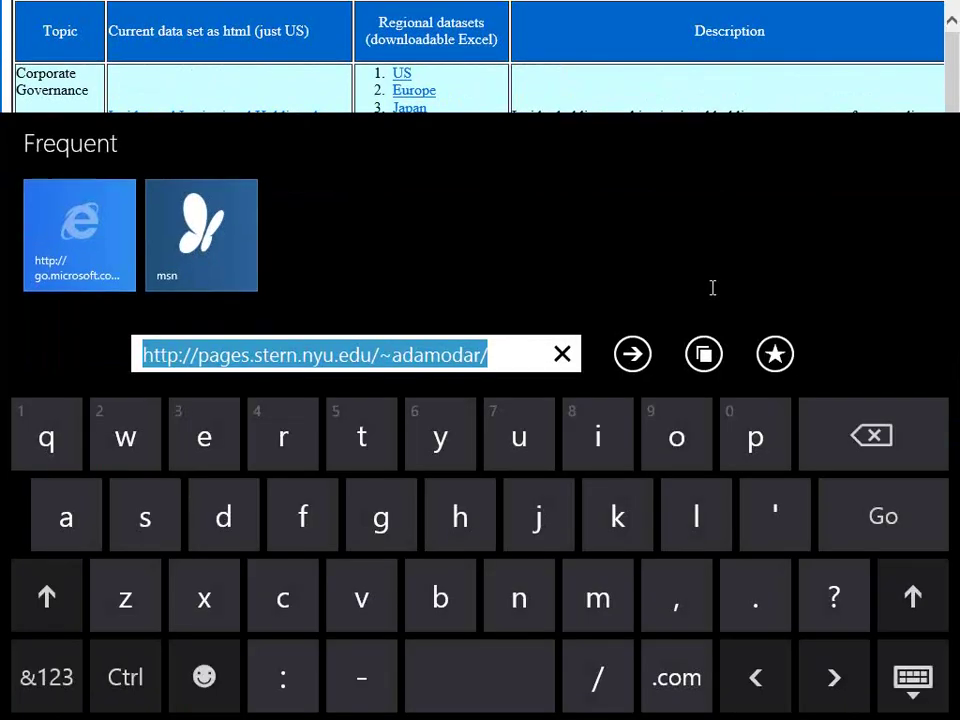
{"action": "type", "text": "tr"}
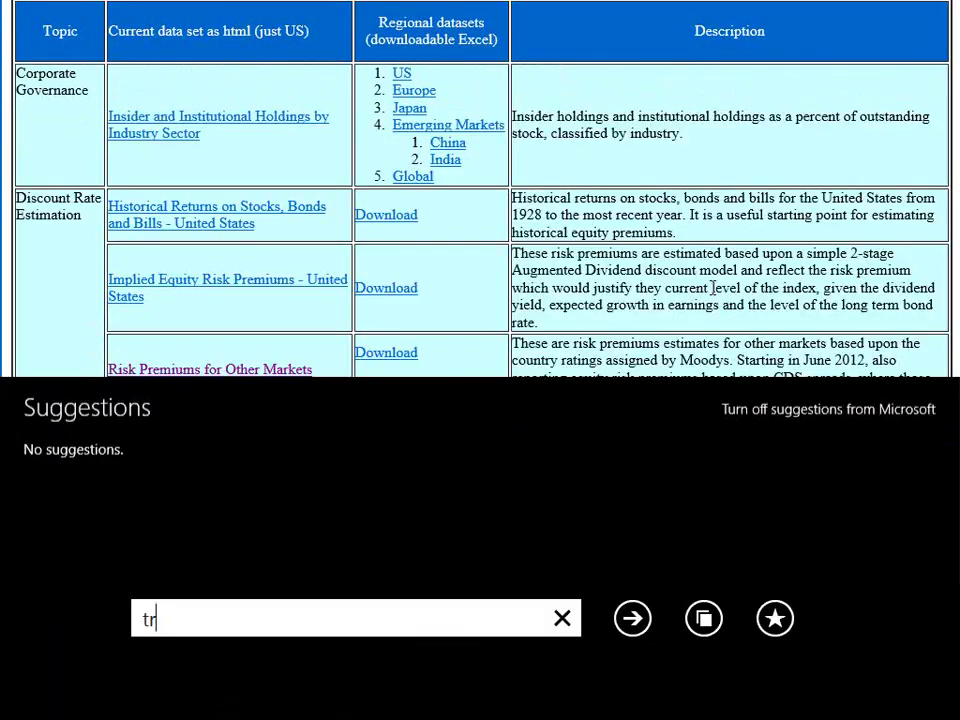
{"action": "type", "text": "easury rate"}
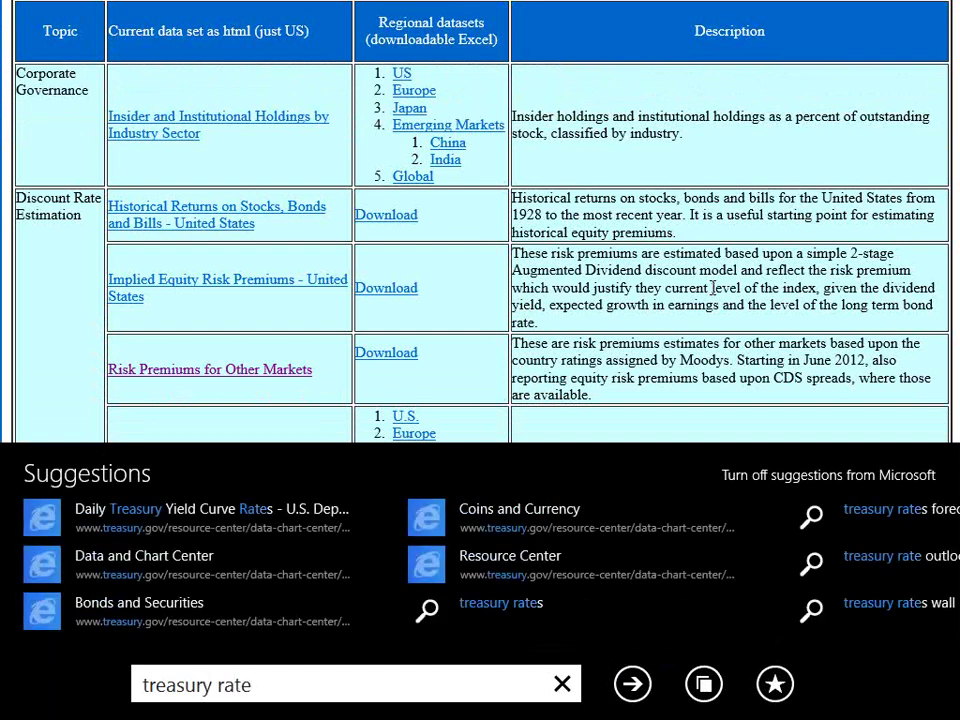
{"action": "key", "text": "Return"}
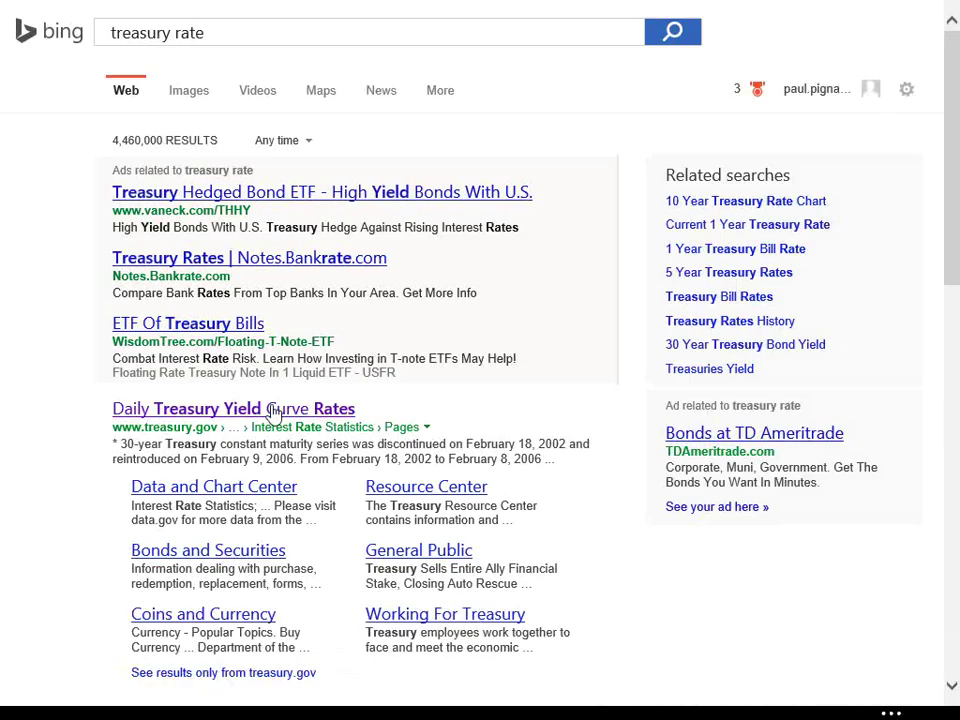
{"action": "left_click", "coordinate": [273, 410]}
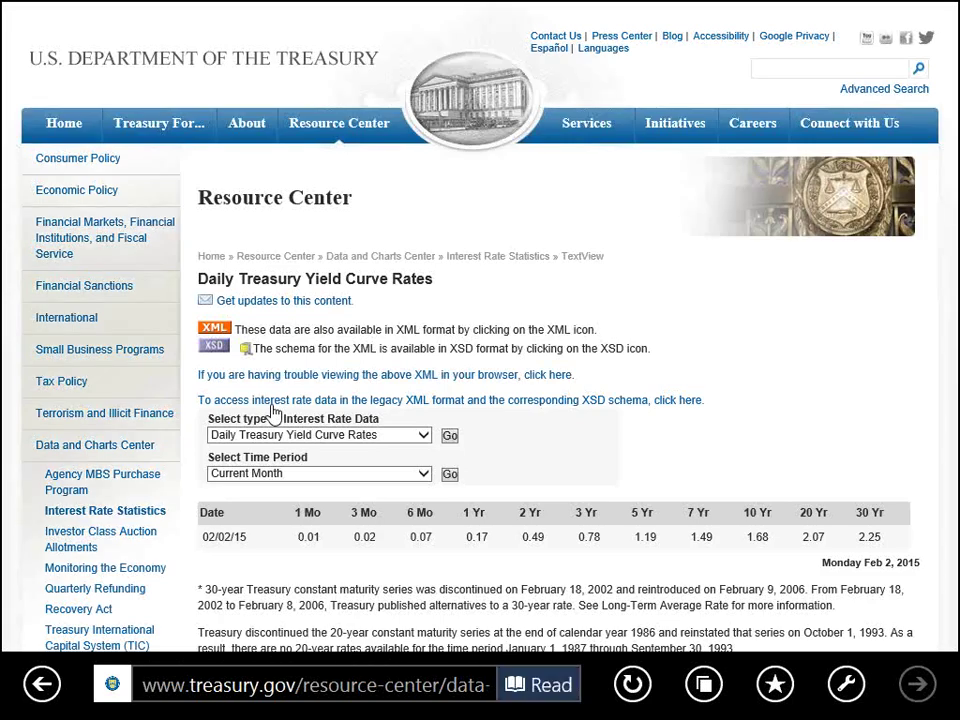
{"action": "scroll", "coordinate": [272, 410], "scroll_direction": "down", "scroll_amount": 5}
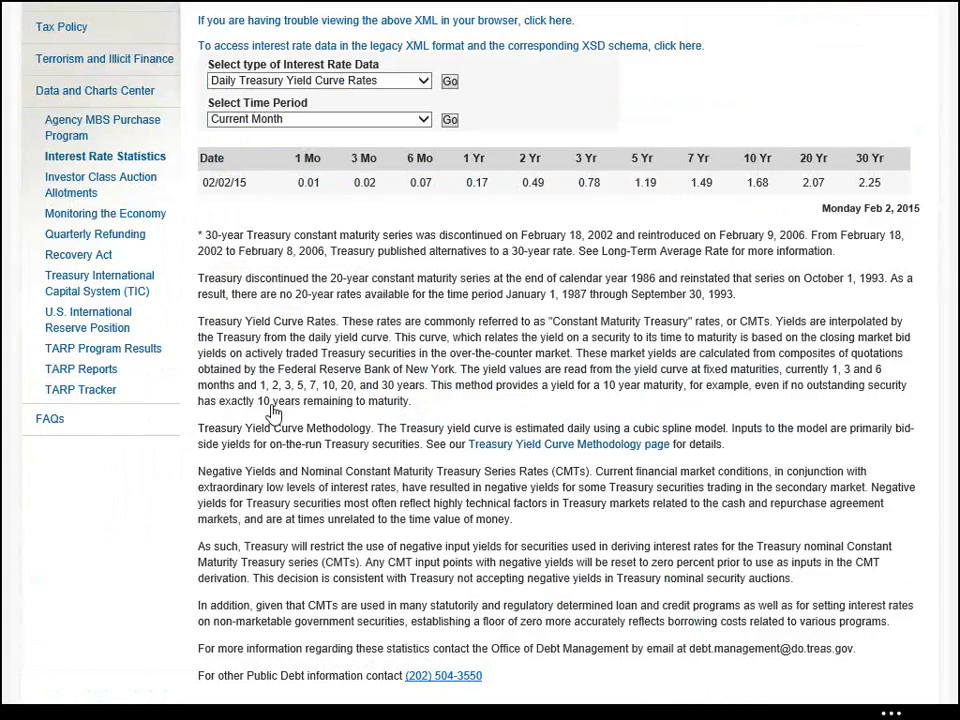
{"action": "scroll", "coordinate": [272, 410], "scroll_direction": "up", "scroll_amount": 5}
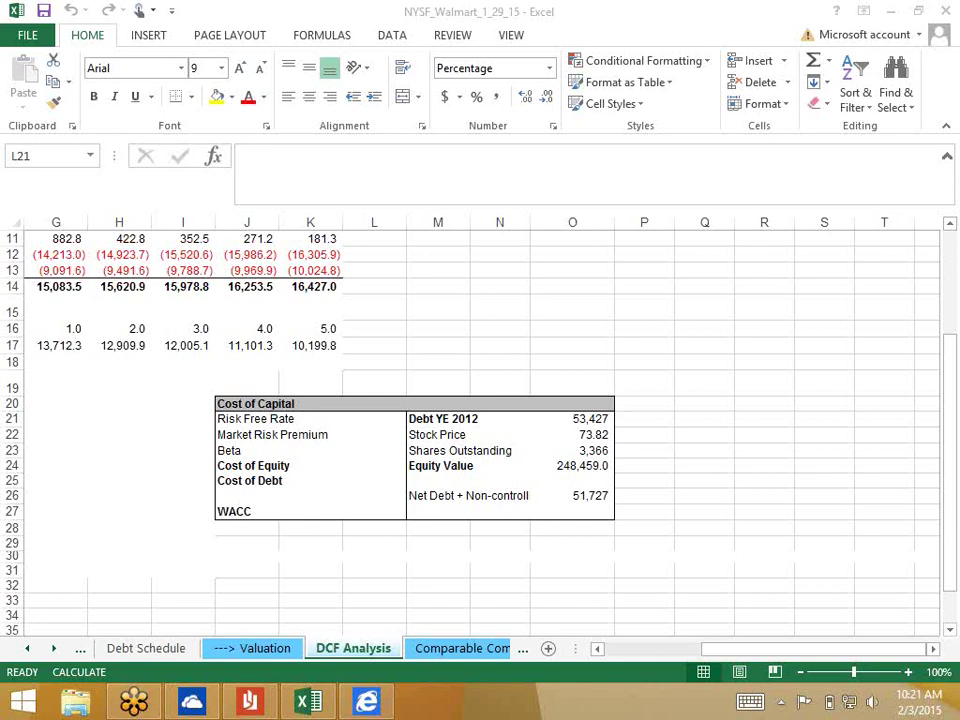
Step: In the Excel DCF workbook, enter 2.25% as the Risk Free Rate and 5.75% as the Market Risk Premium
{"action": "left_click", "coordinate": [374, 418]}
{"action": "left_click", "coordinate": [374, 418]}
{"action": "double_click", "coordinate": [374, 418]}
{"action": "type", "text": "2.25"}
{"action": "key", "text": "Return"}
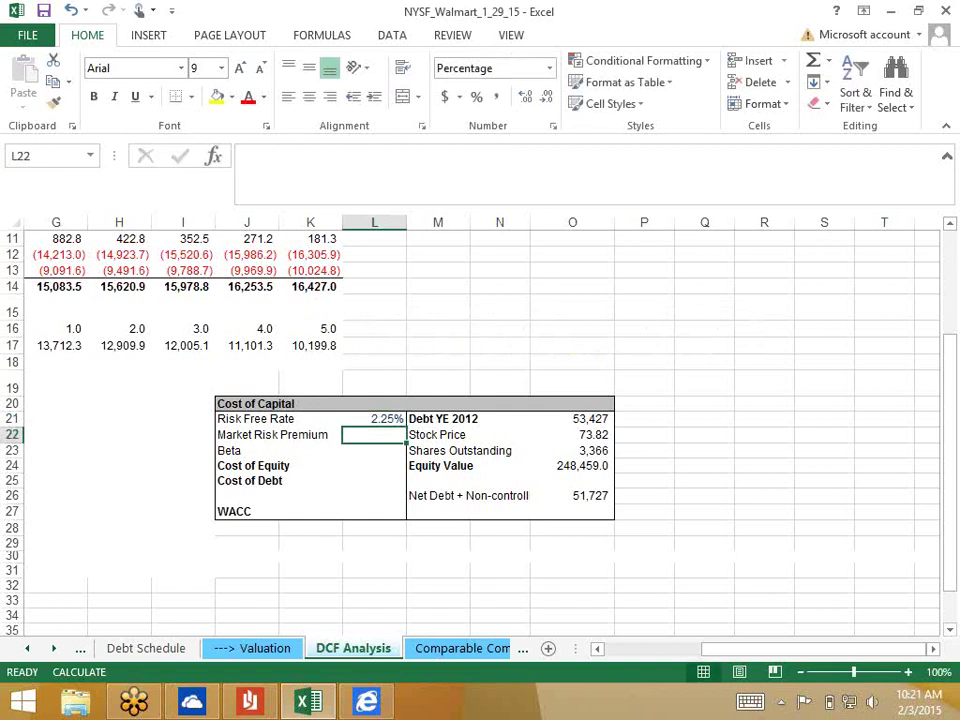
{"action": "type", "text": "5.75"}
{"action": "key", "text": "Return"}
Step: Set the Risk Free Rate to 2.93% and the Market Risk Premium to 6% in the Cost of Capital table
{"action": "left_click", "coordinate": [374, 434]}
{"action": "left_click", "coordinate": [374, 418]}
{"action": "type", "text": "2.93"}
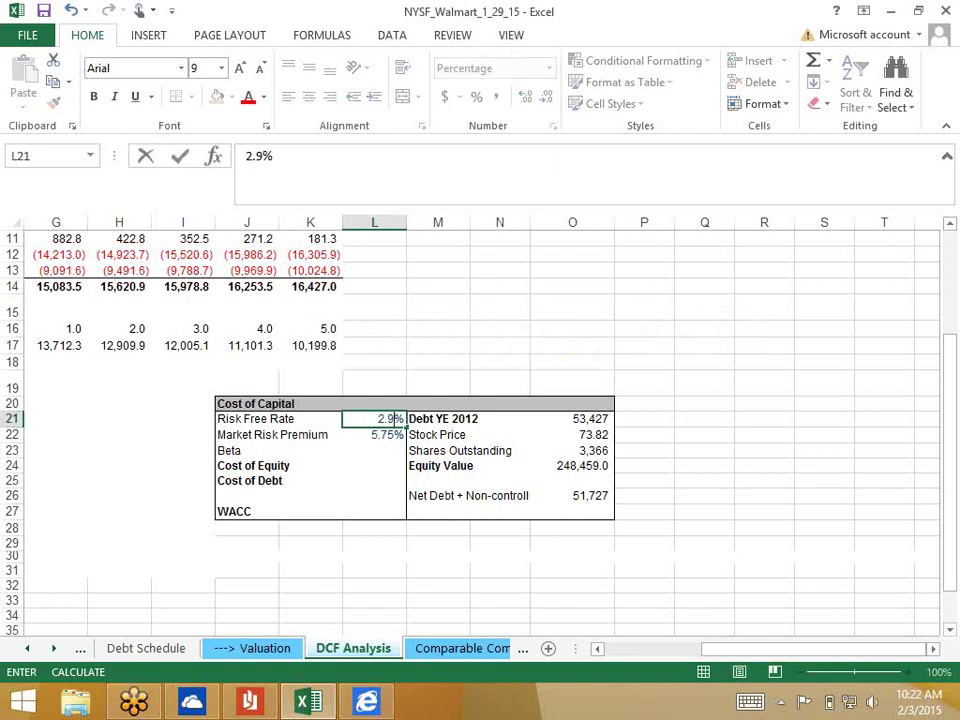
{"action": "key", "text": "Return"}
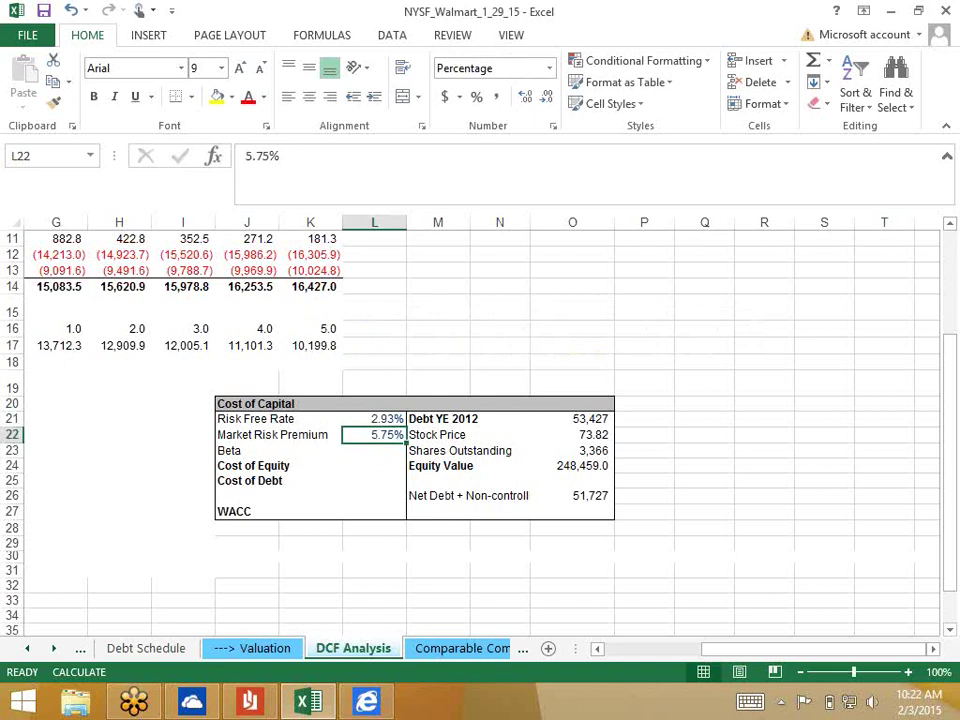
{"action": "type", "text": "6"}
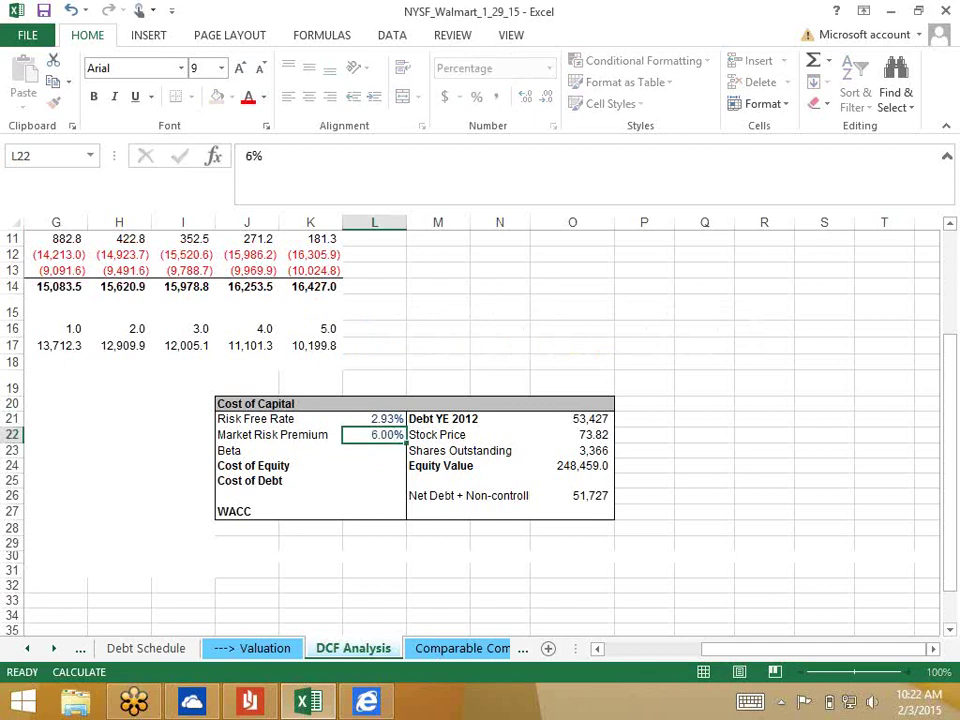
{"action": "key", "text": "Return"}
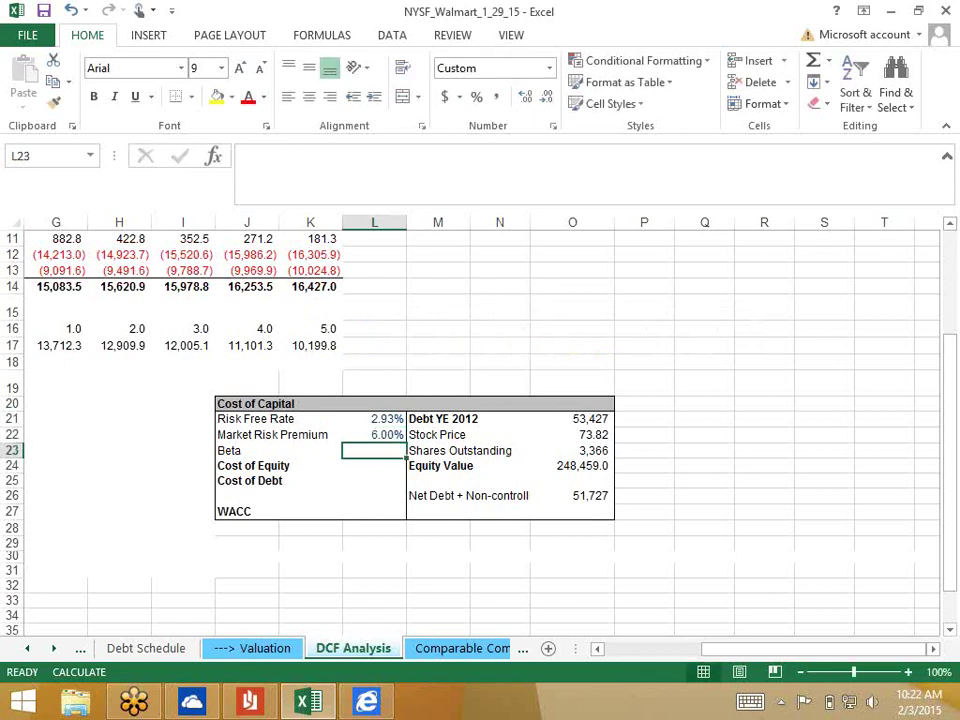
Step: Switch to the browser and open finance.yahoo.com
{"action": "key", "text": "alt+Tab"}
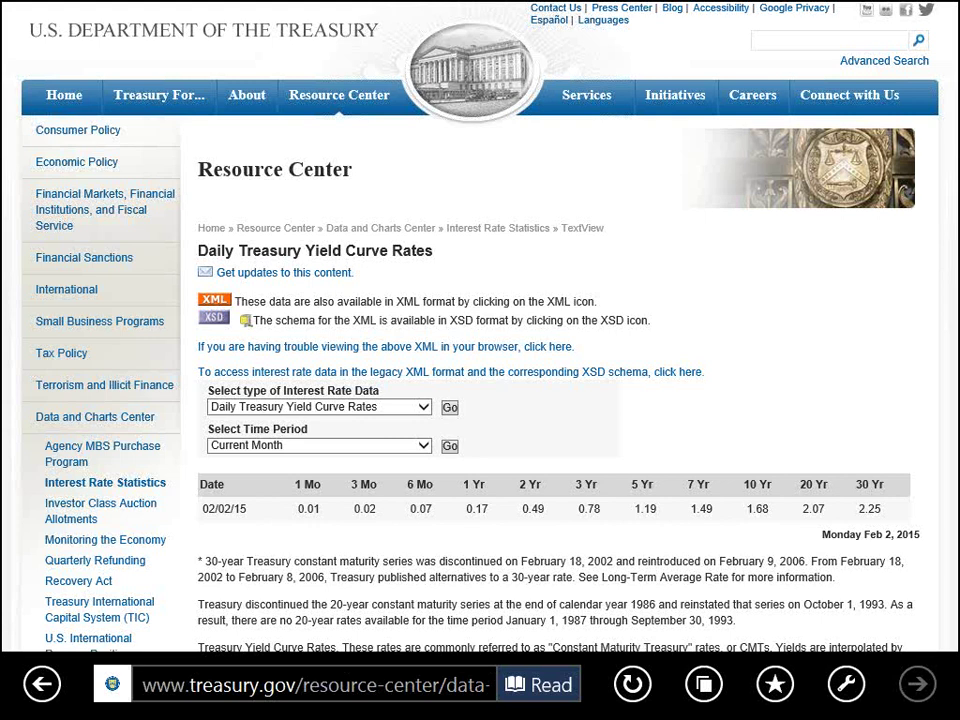
{"action": "left_click", "coordinate": [315, 685]}
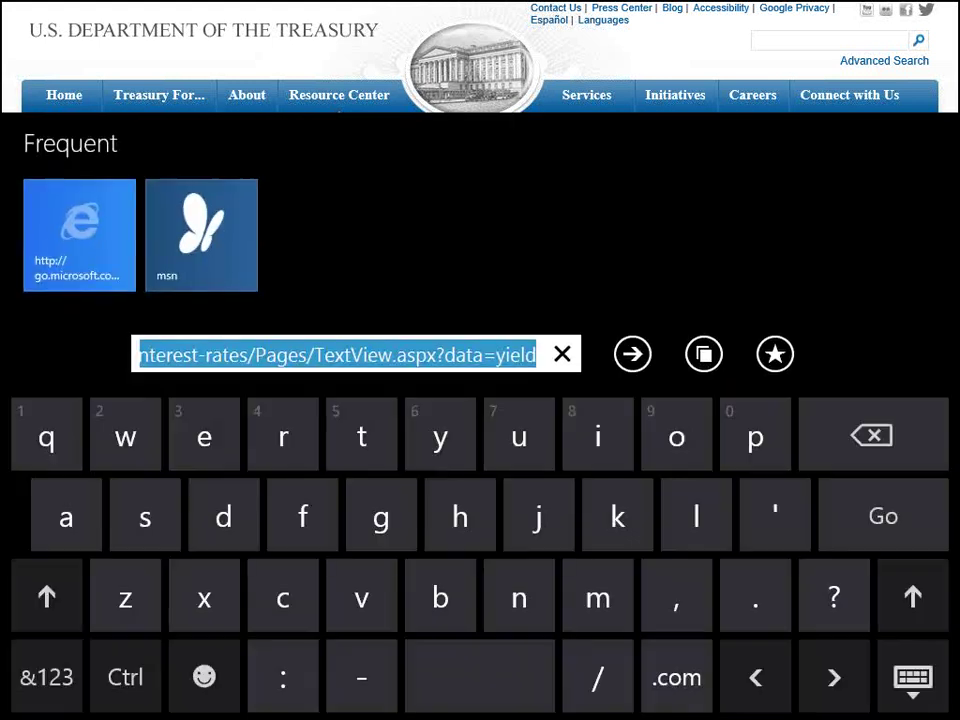
{"action": "type", "text": "finance.yahoo.com/"}
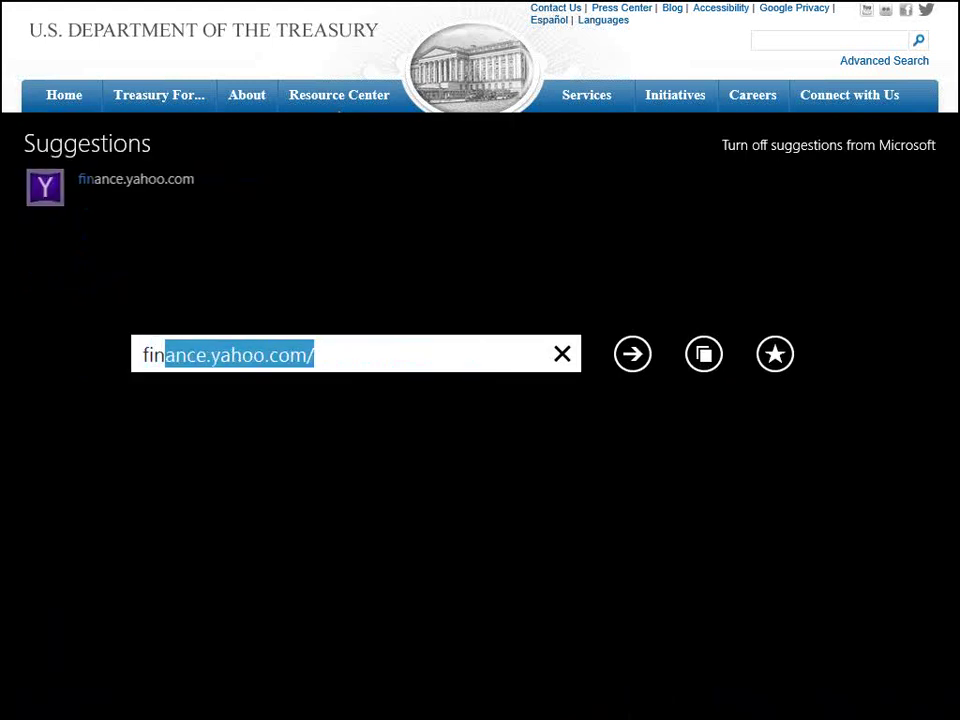
{"action": "key", "text": "Return"}
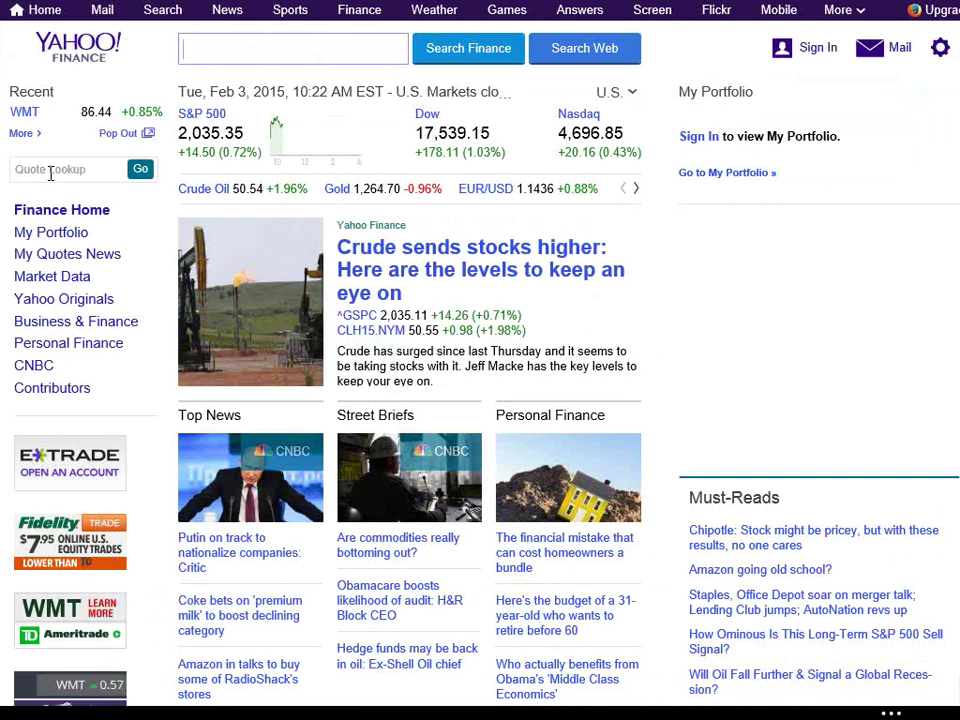
Step: Look up the stock quote for wmt and examine its summary figures, including the beta
{"action": "type", "text": "m"}
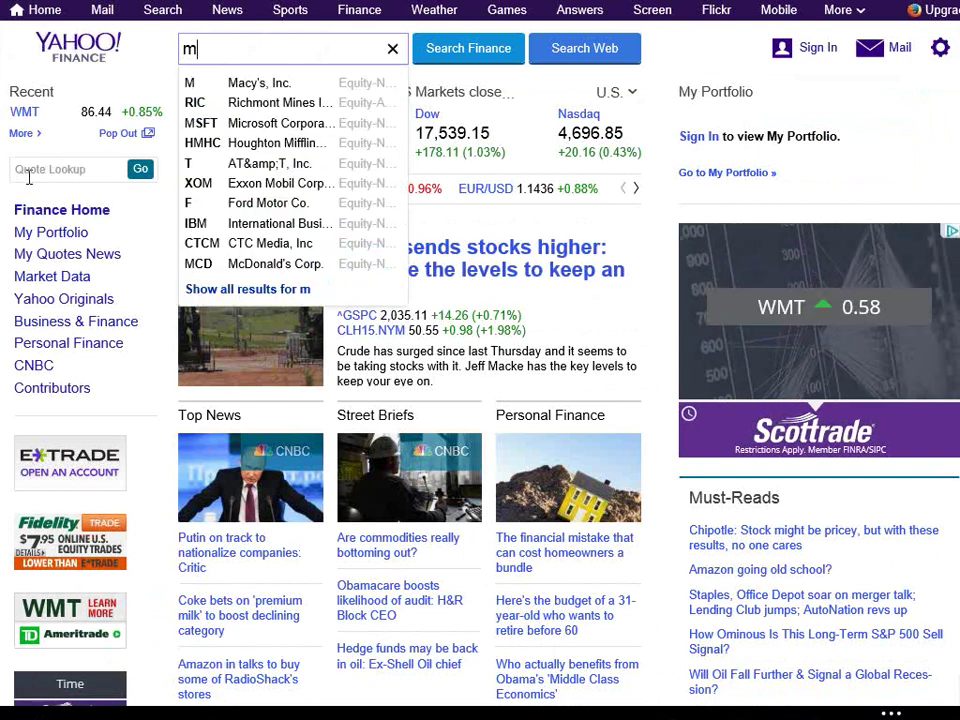
{"action": "left_click", "coordinate": [28, 172]}
{"action": "type", "text": "wmt"}
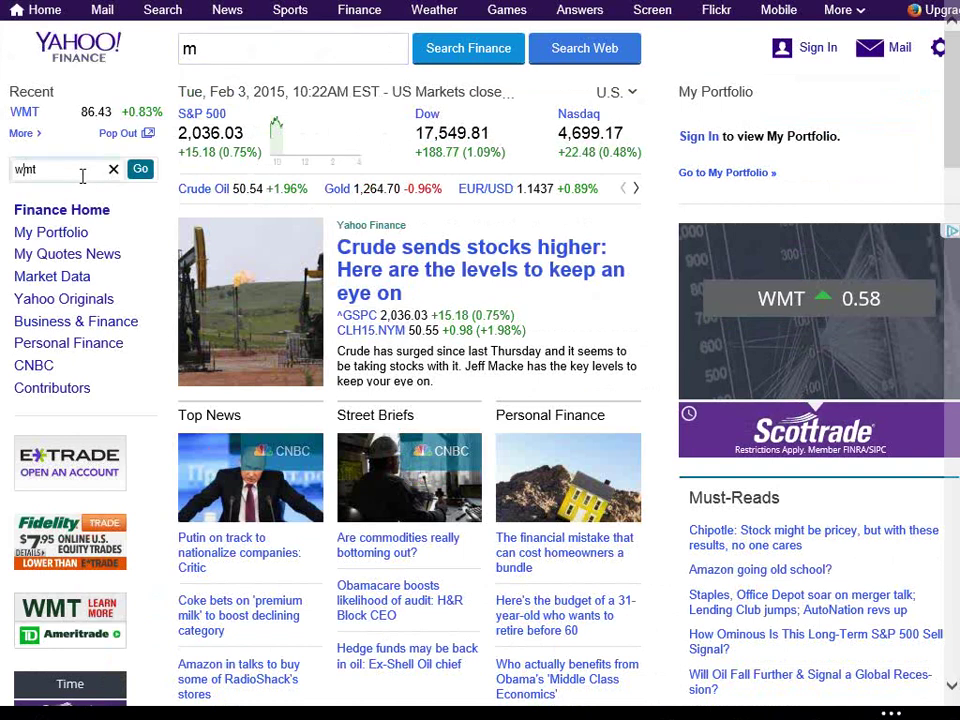
{"action": "left_click", "coordinate": [140, 170]}
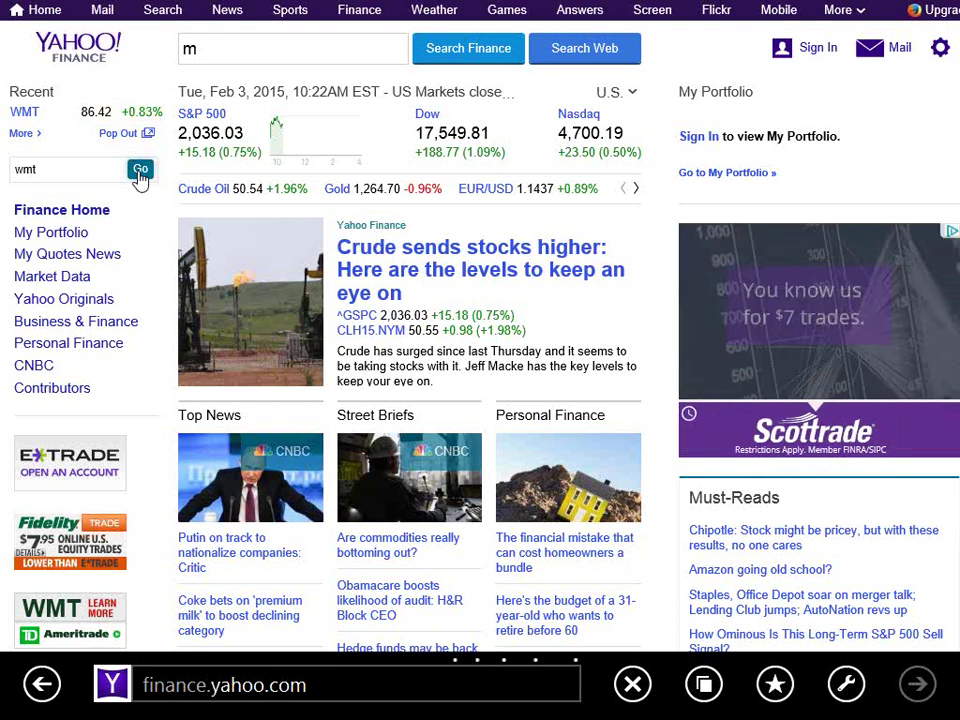
{"action": "left_click", "coordinate": [139, 171]}
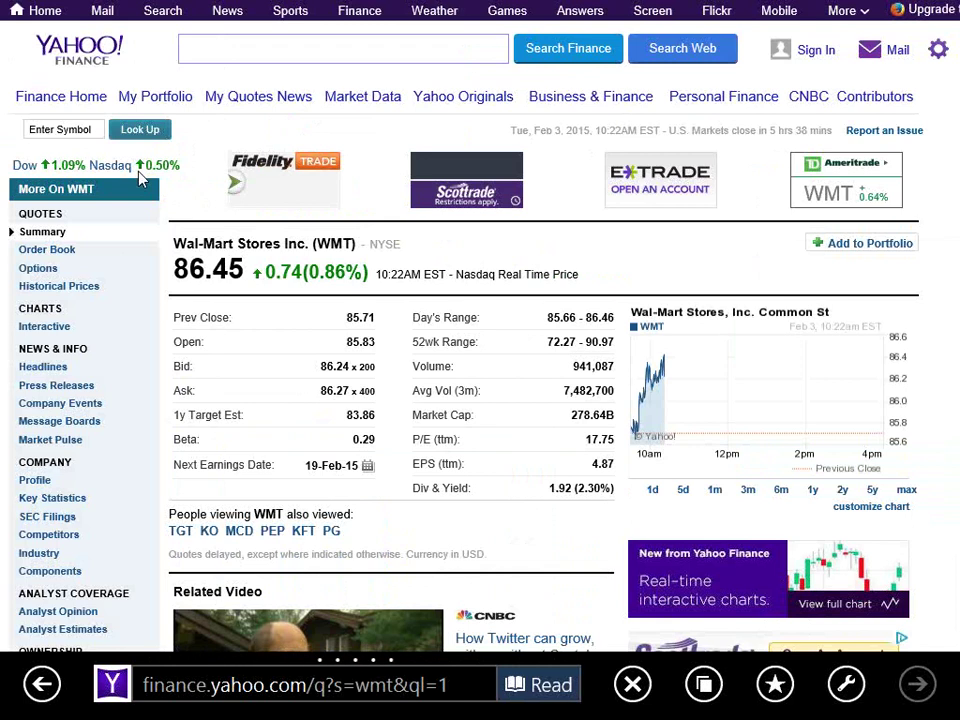
{"action": "scroll", "coordinate": [140, 178], "scroll_direction": "down", "scroll_amount": 1}
{"action": "scroll", "coordinate": [140, 178], "scroll_direction": "down", "scroll_amount": 3}
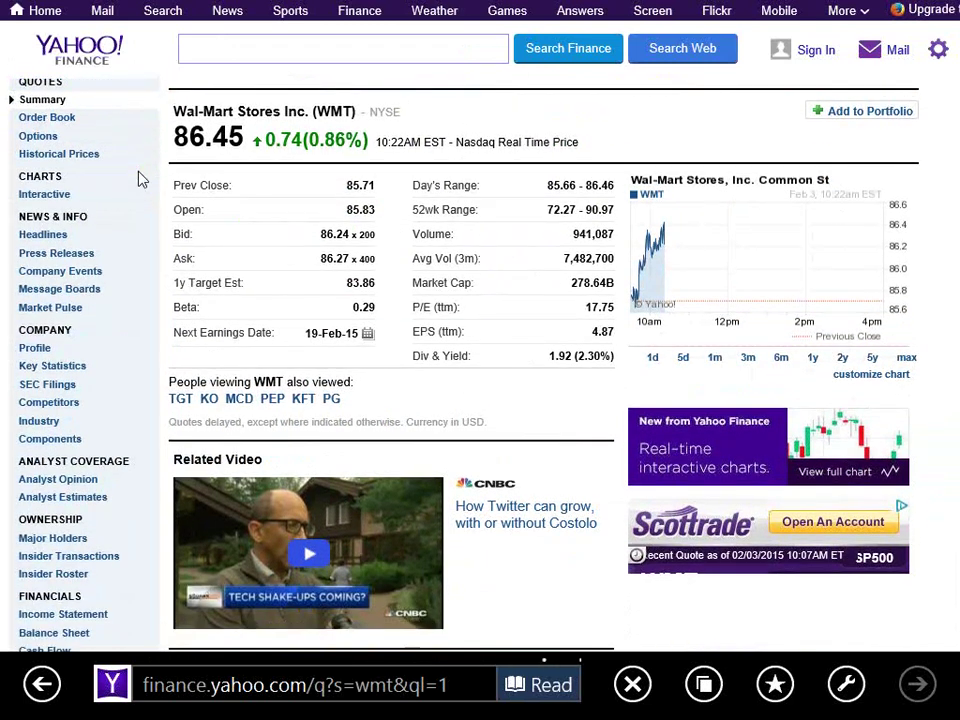
{"action": "scroll", "coordinate": [140, 178], "scroll_direction": "down", "scroll_amount": 2}
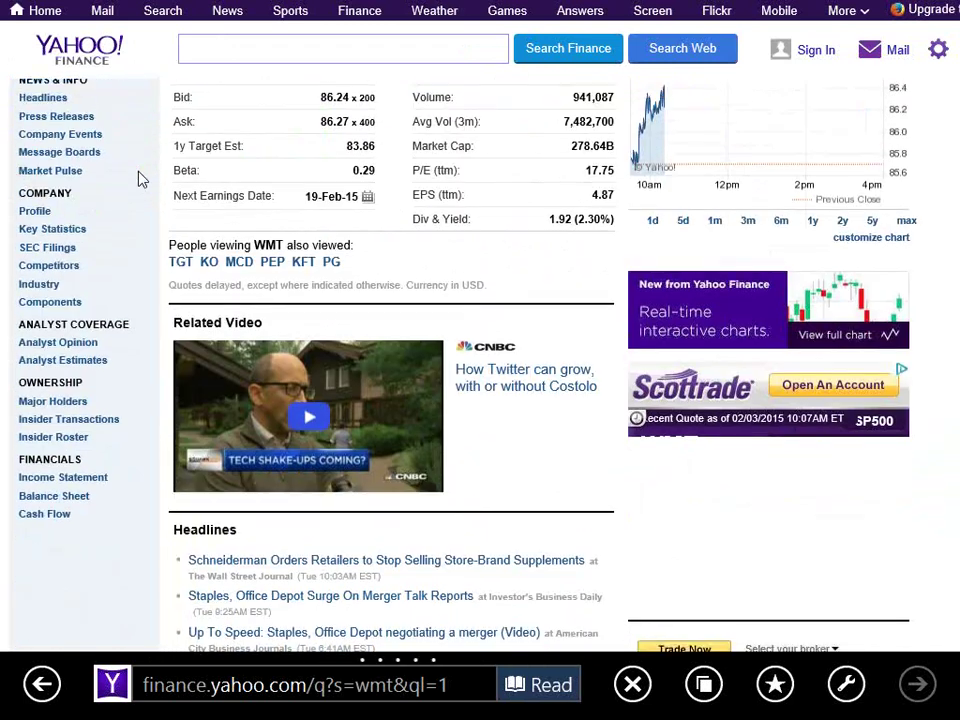
{"action": "scroll", "coordinate": [140, 178], "scroll_direction": "up", "scroll_amount": 1}
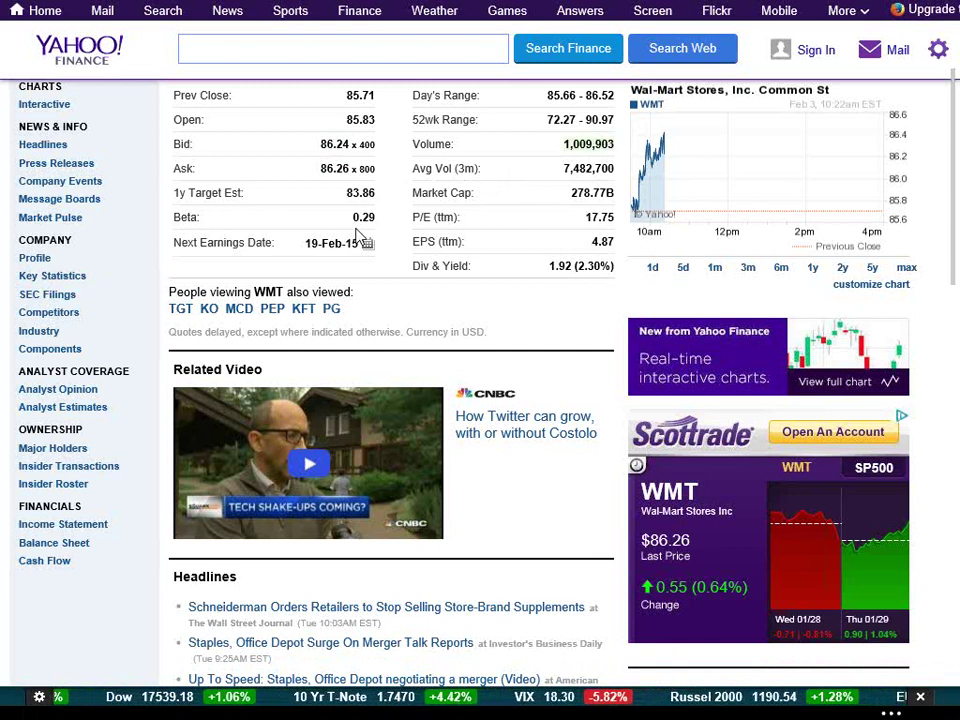
Step: Return to the Excel workbook and enter 0.42 as the Beta in the Cost of Capital table
{"action": "key", "text": "alt+Tab"}
{"action": "type", "text": "0.42"}
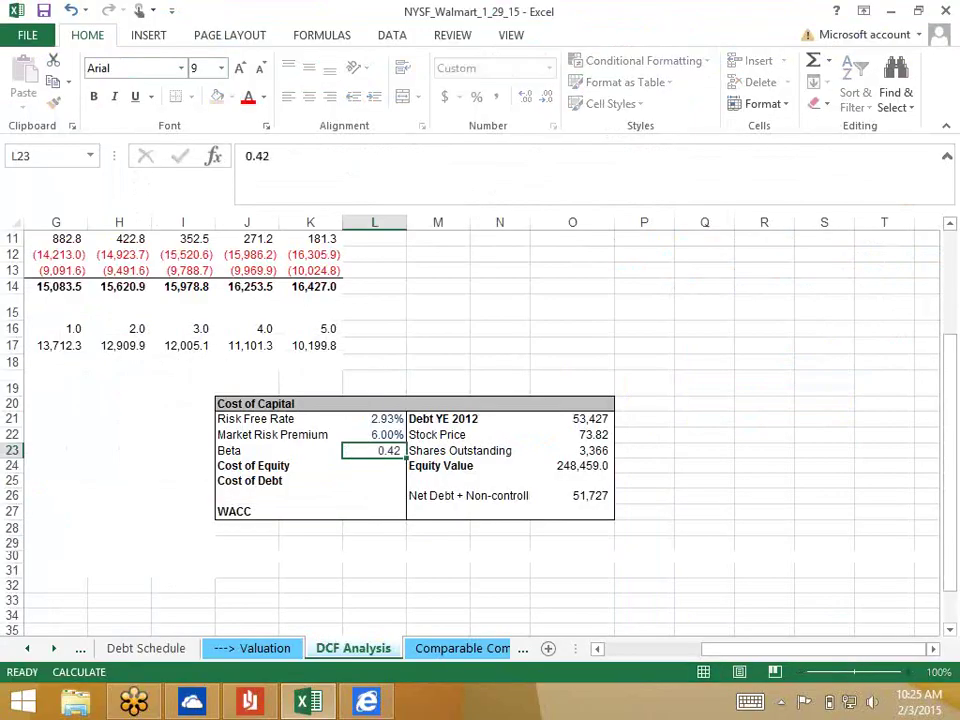
{"action": "key", "text": "Return"}
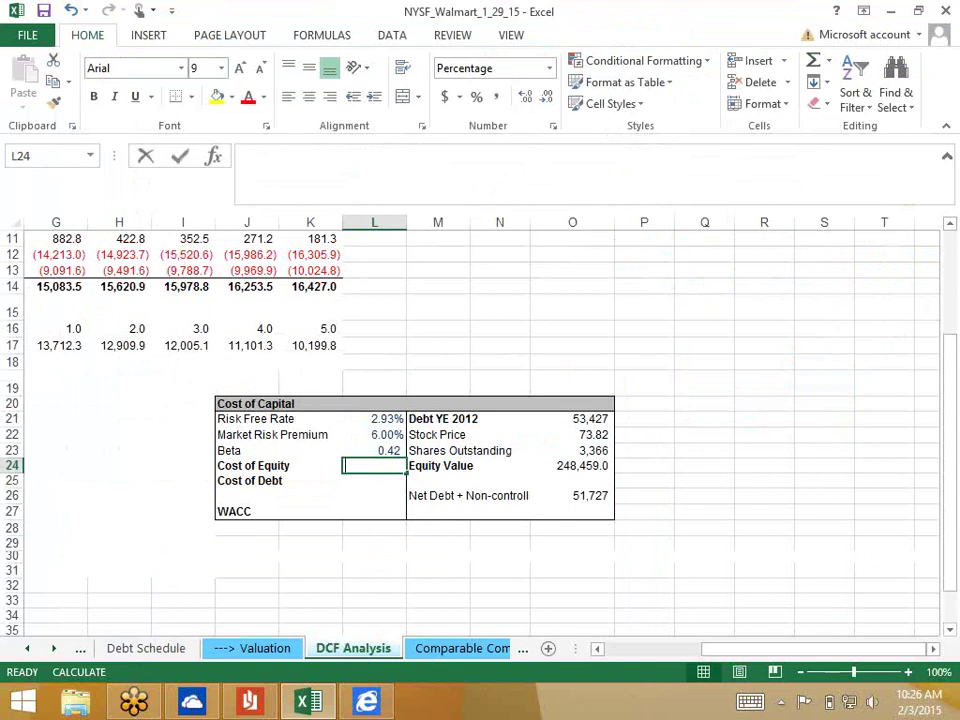
Step: Calculate the Cost of Equity in L24 as beta times market risk premium plus risk free rate, =L23*L22+L21
{"action": "type", "text": "="}
{"action": "key", "text": "Up"}
{"action": "key", "text": "Up"}
{"action": "key", "text": "Up"}
{"action": "key", "text": "Down"}
{"action": "key", "text": "Down"}
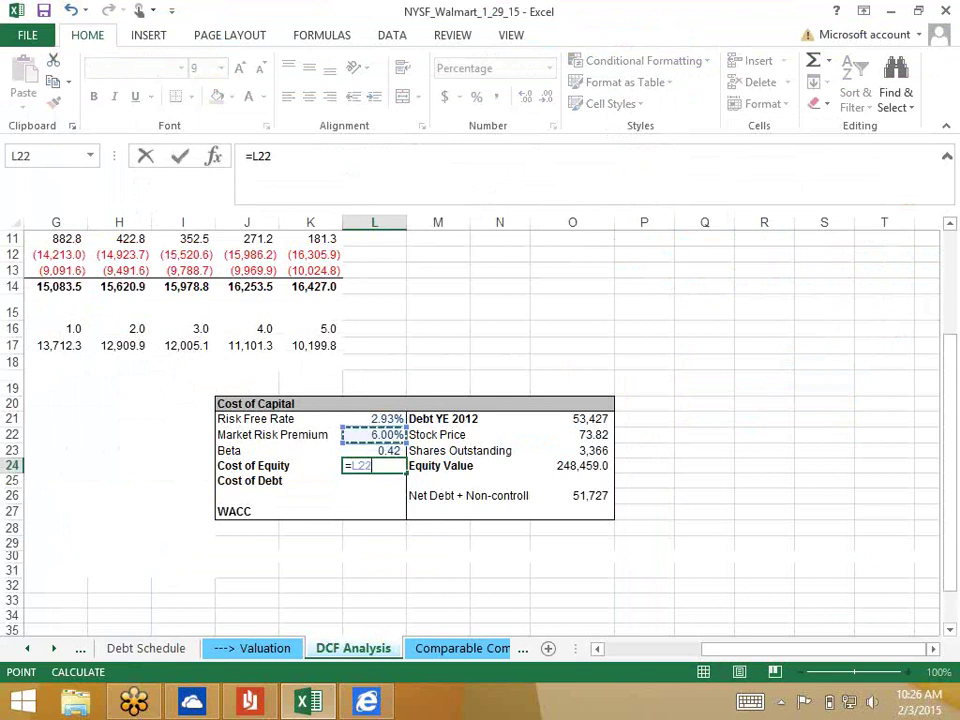
{"action": "type", "text": "*"}
{"action": "key", "text": "Up"}
{"action": "key", "text": "Up"}
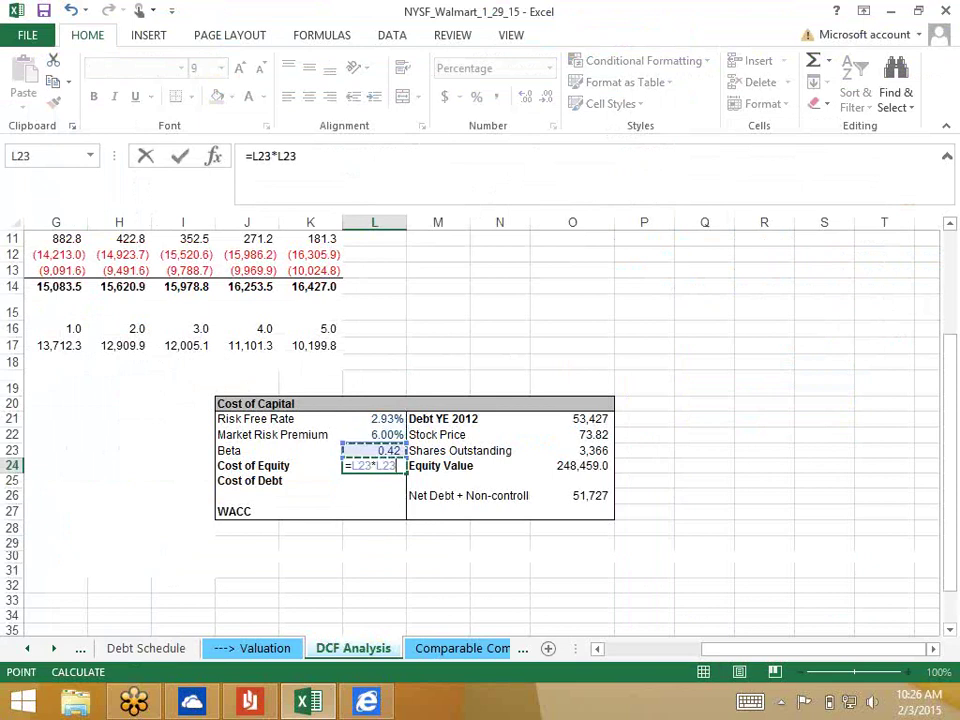
{"action": "type", "text": "+"}
{"action": "key", "text": "Up"}
{"action": "key", "text": "Up"}
{"action": "key", "text": "Up"}
{"action": "key", "text": "Return"}
{"action": "left_click", "coordinate": [374, 465]}
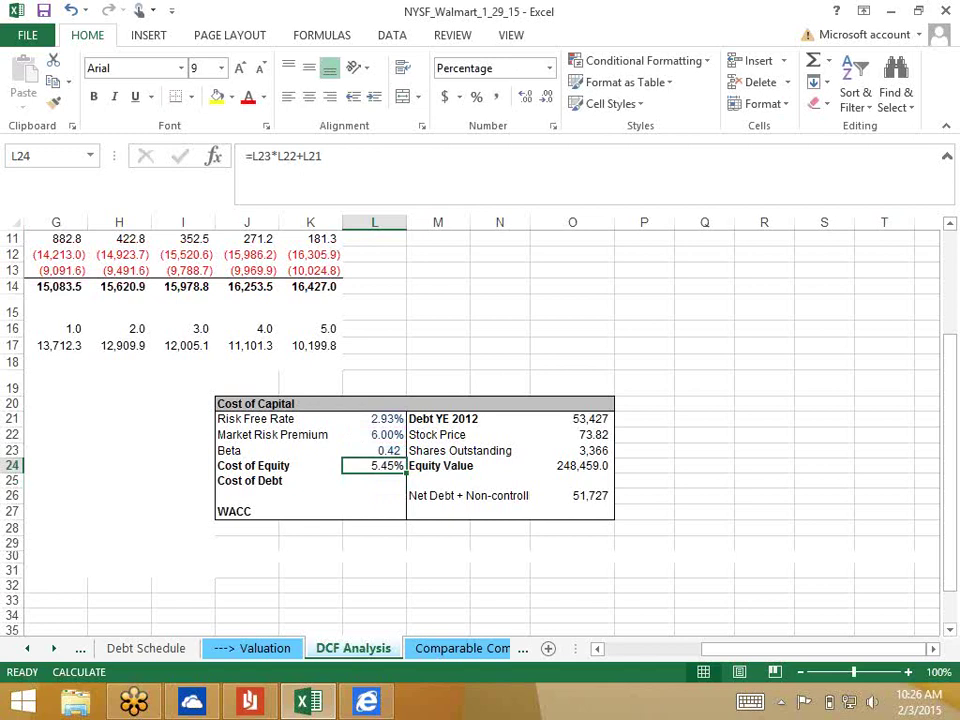
Step: For the Cost of Debt, open the Debt Schedule sheet and inspect the 2013E interest rate formula under Long term debt
{"action": "left_click", "coordinate": [374, 480]}
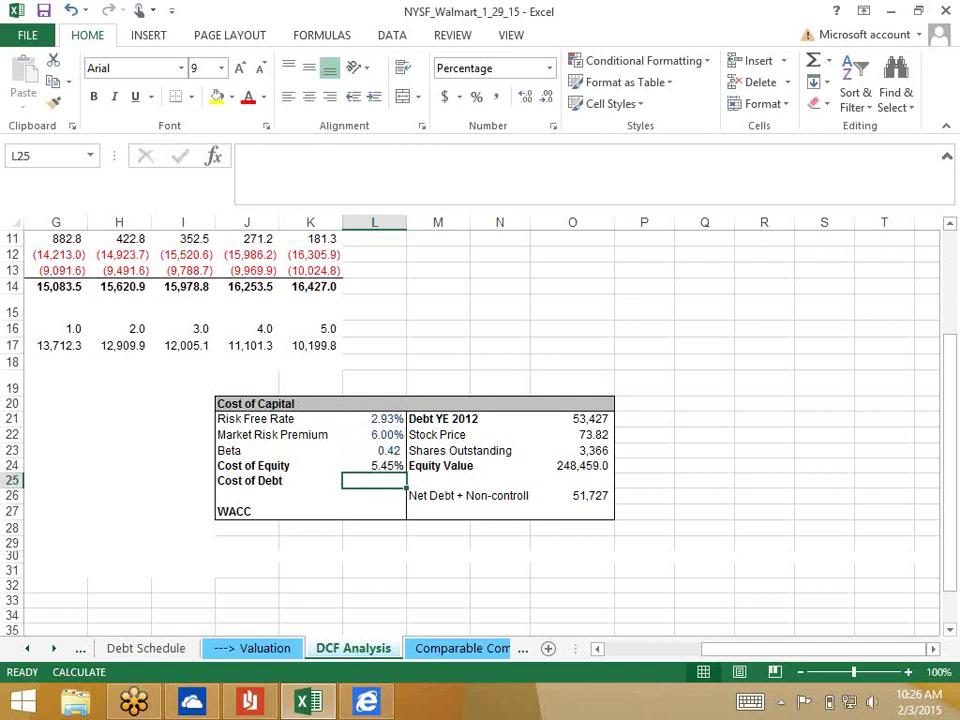
{"action": "left_click", "coordinate": [145, 651]}
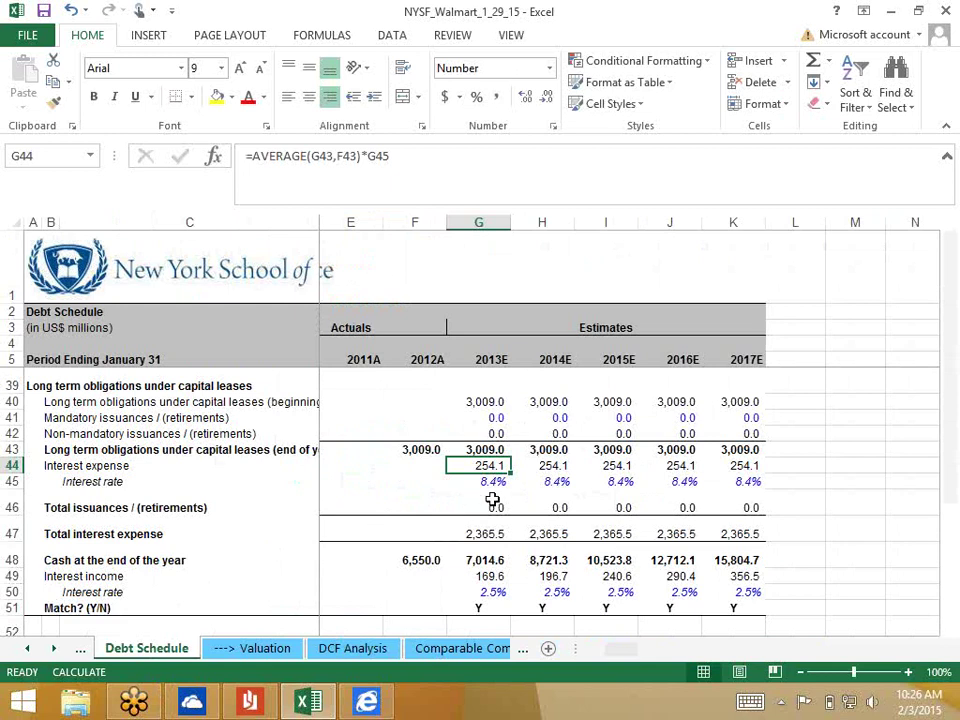
{"action": "scroll", "coordinate": [483, 491], "scroll_direction": "up", "scroll_amount": 3}
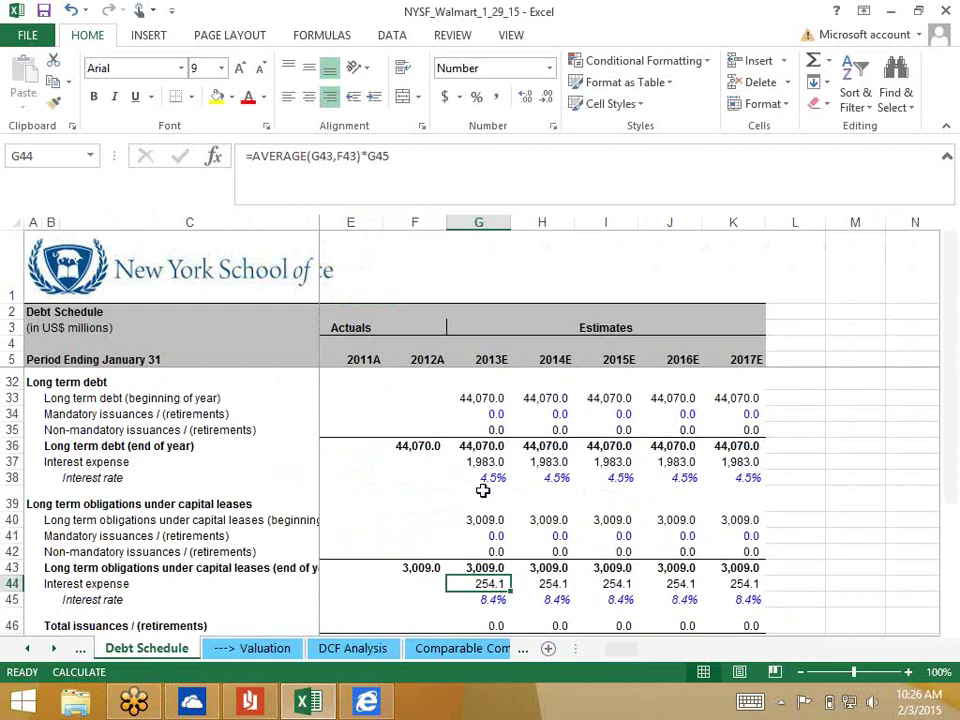
{"action": "left_click", "coordinate": [480, 497]}
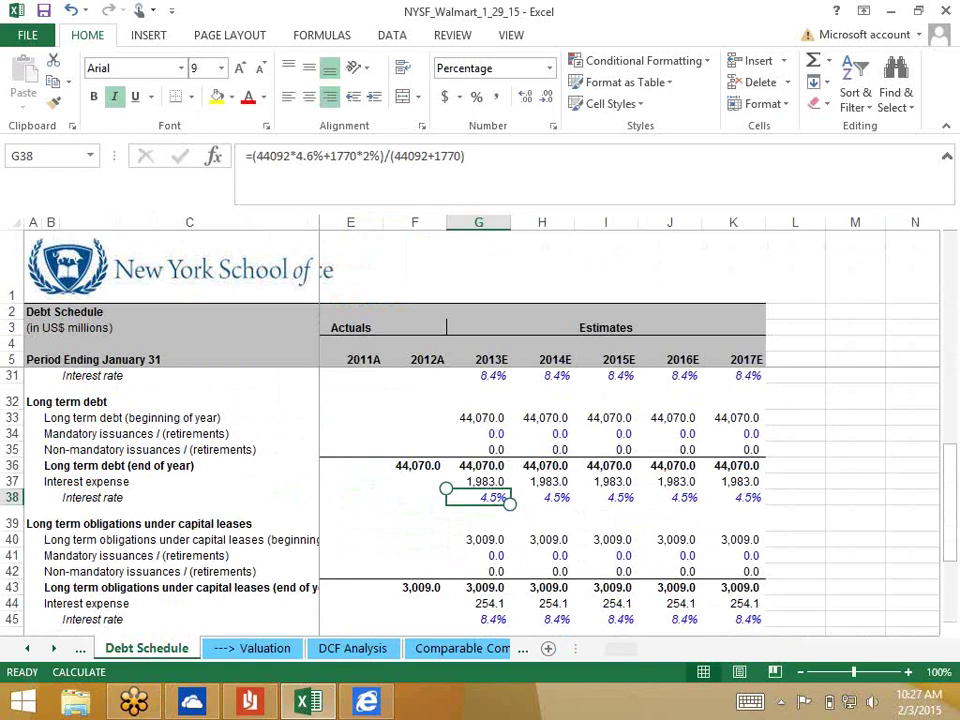
Step: Switch to Internet Explorer and search the web for "wal mart debt"
{"action": "key", "text": "alt+Tab"}
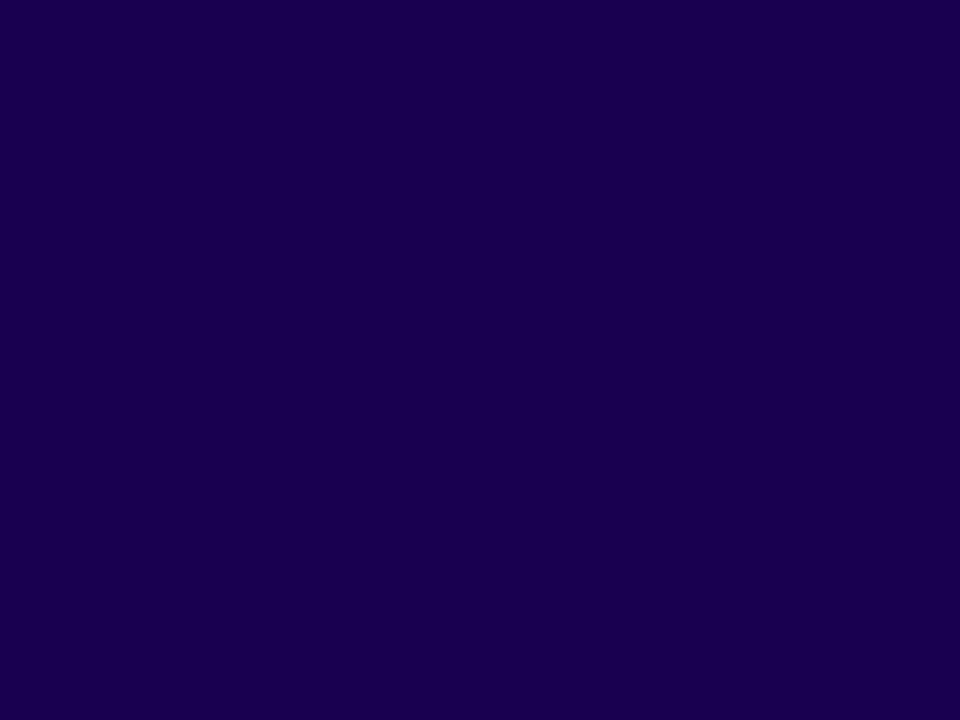
{"action": "key", "text": "alt+Tab"}
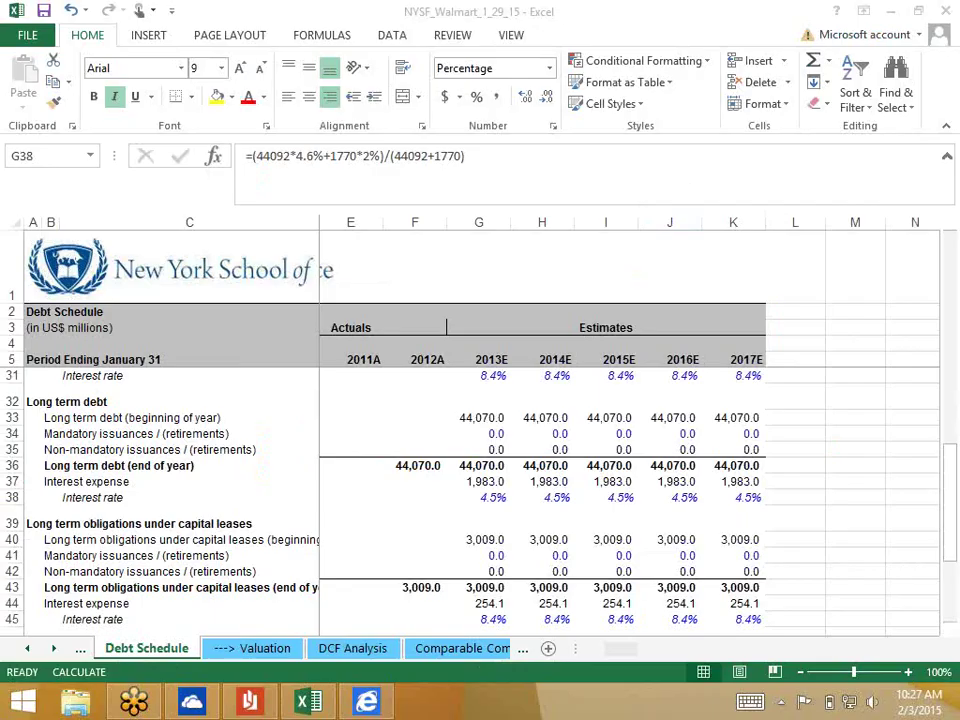
{"action": "key", "text": "alt+Tab"}
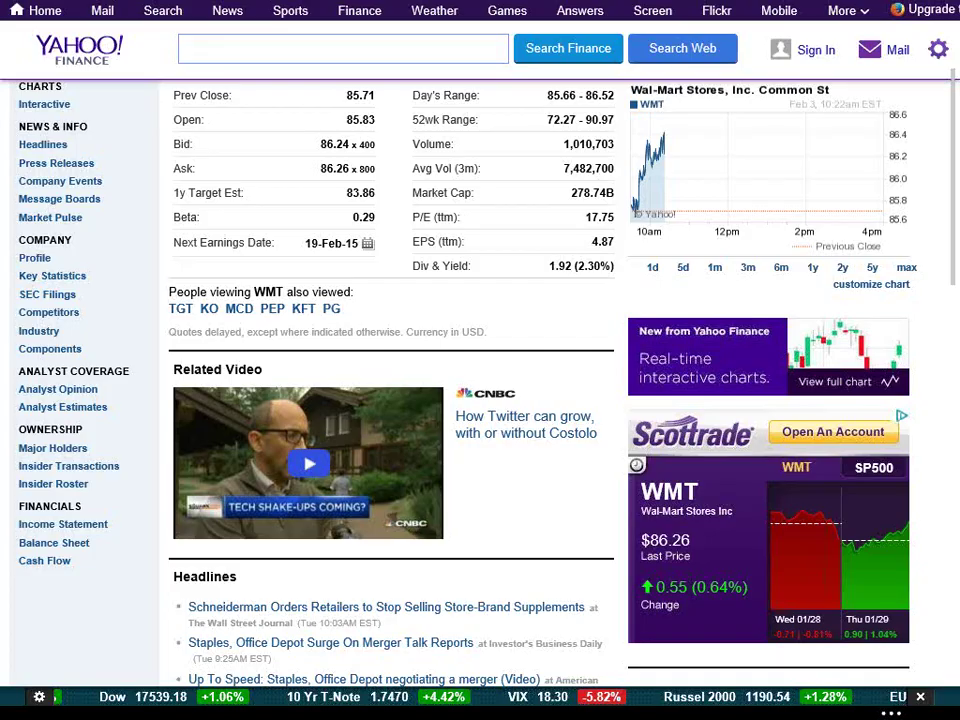
{"action": "left_click", "coordinate": [295, 685]}
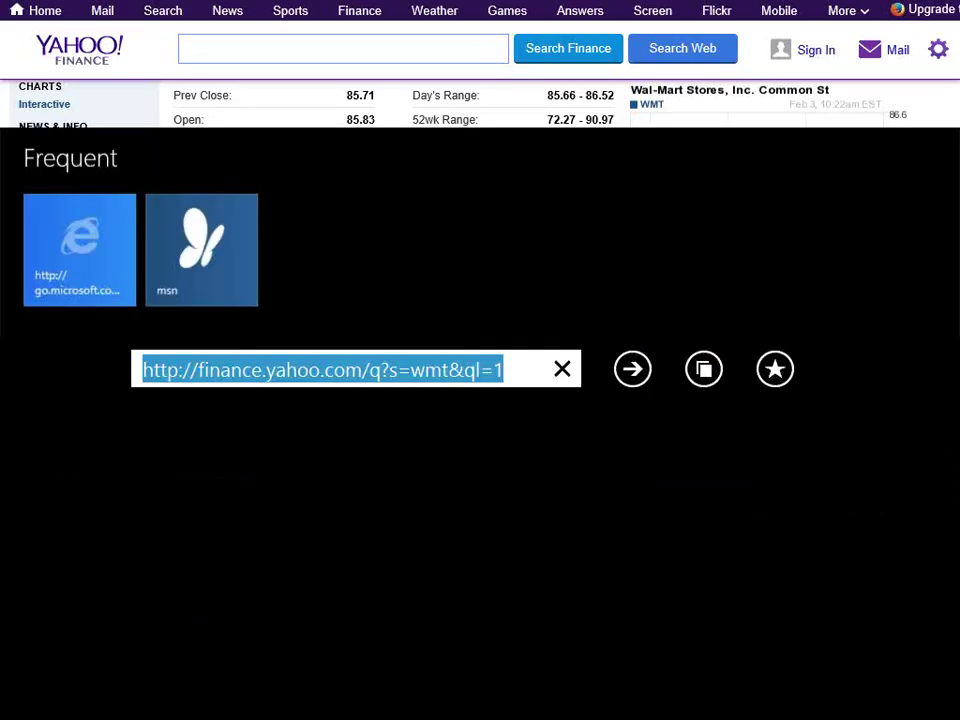
{"action": "type", "text": "wal ma"}
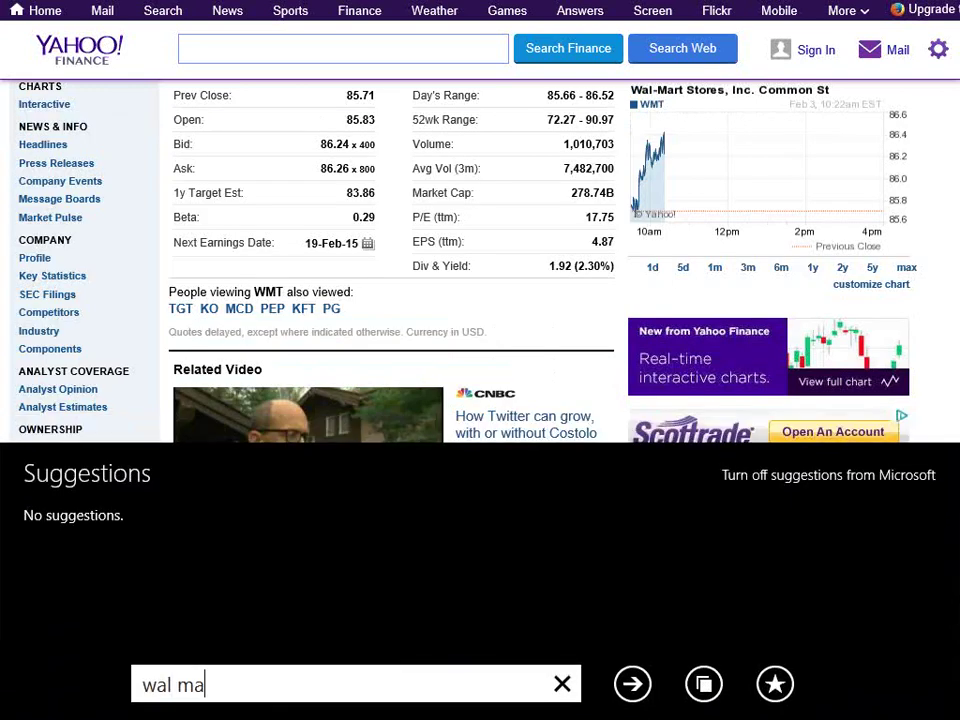
{"action": "type", "text": "rt debt"}
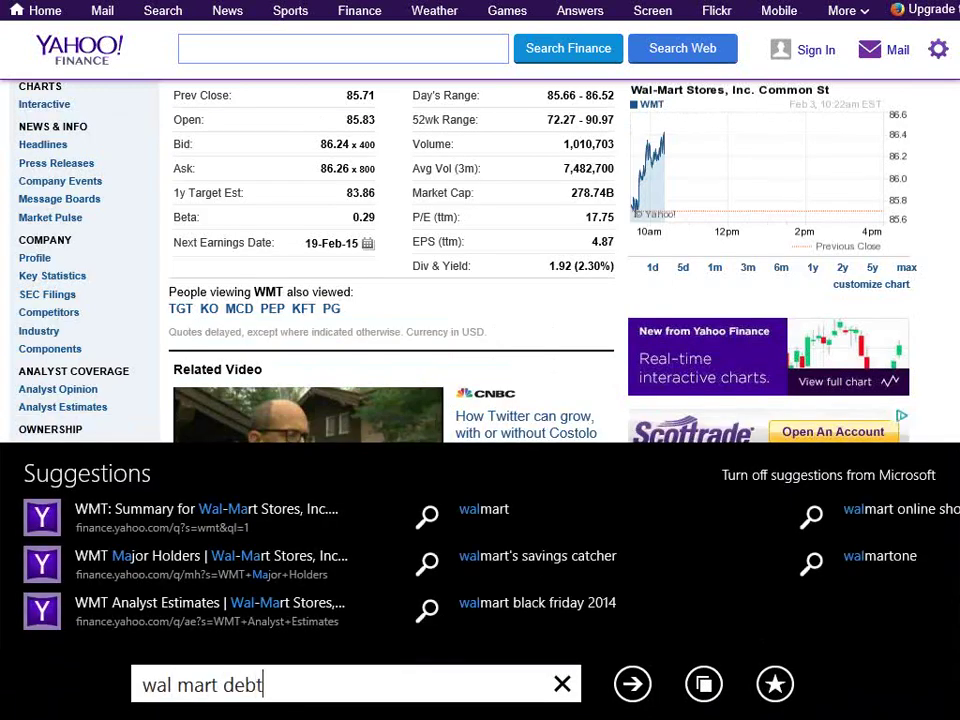
{"action": "key", "text": "Return"}
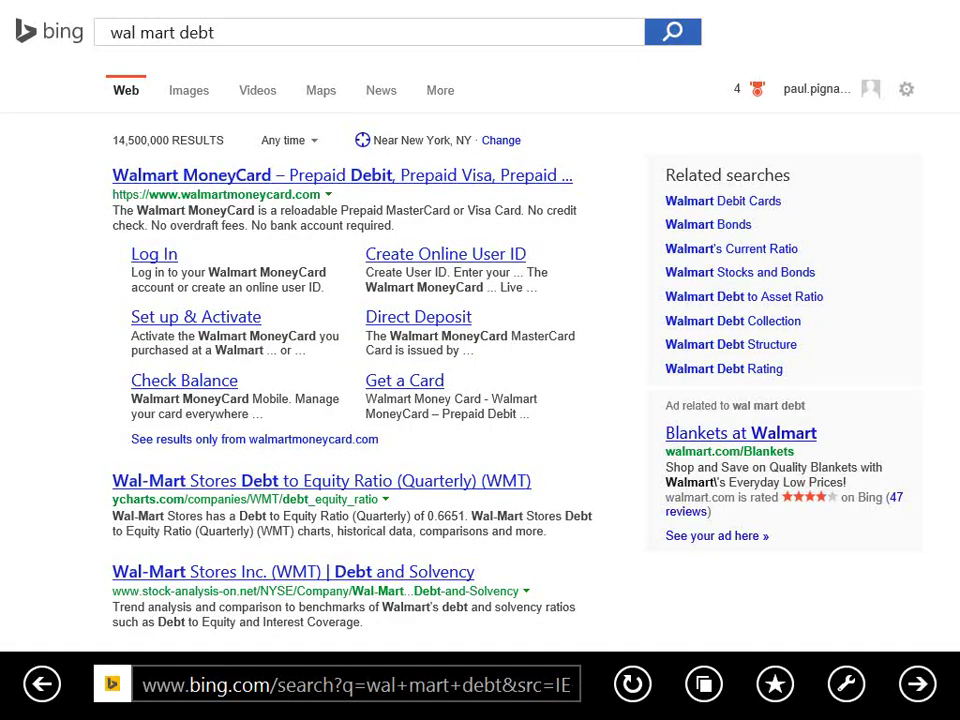
Step: Open the Morningstar search result on Wal-Mart debt, bonds and rates, and examine the Yield to Maturity chart and bond table
{"action": "scroll", "coordinate": [480, 340], "scroll_direction": "down", "scroll_amount": 1}
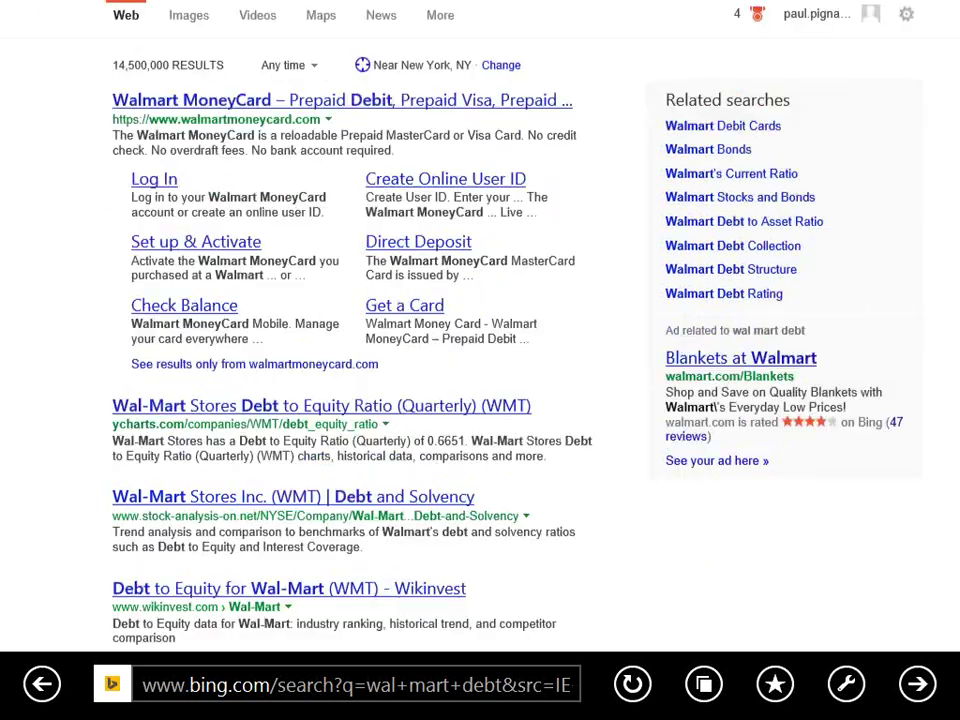
{"action": "scroll", "coordinate": [480, 340], "scroll_direction": "down", "scroll_amount": 3}
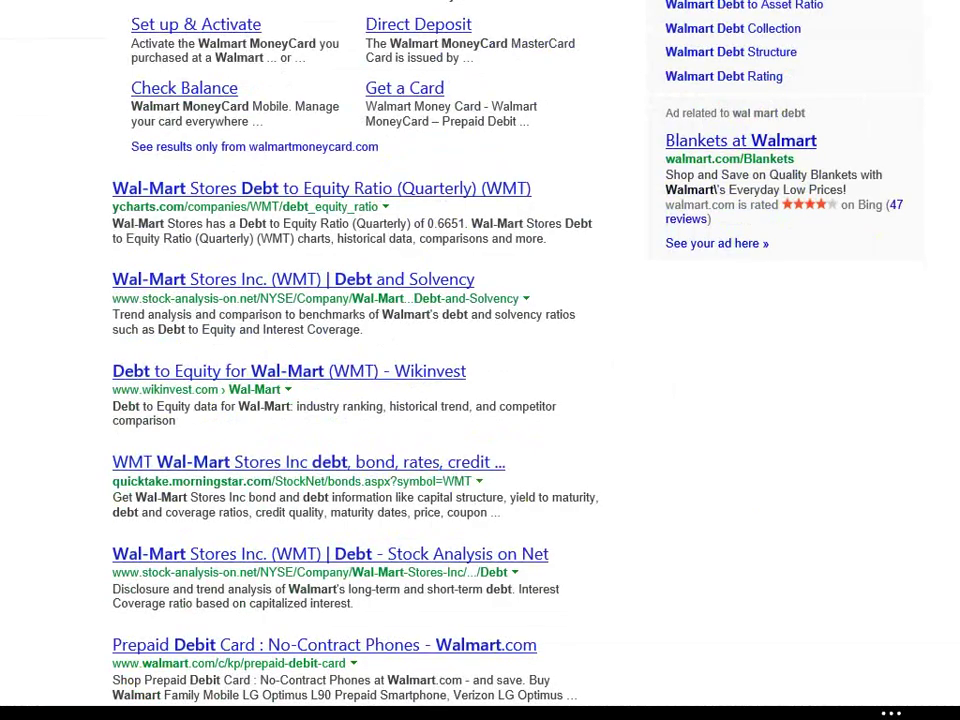
{"action": "scroll", "coordinate": [308, 461], "scroll_direction": "down", "scroll_amount": 1}
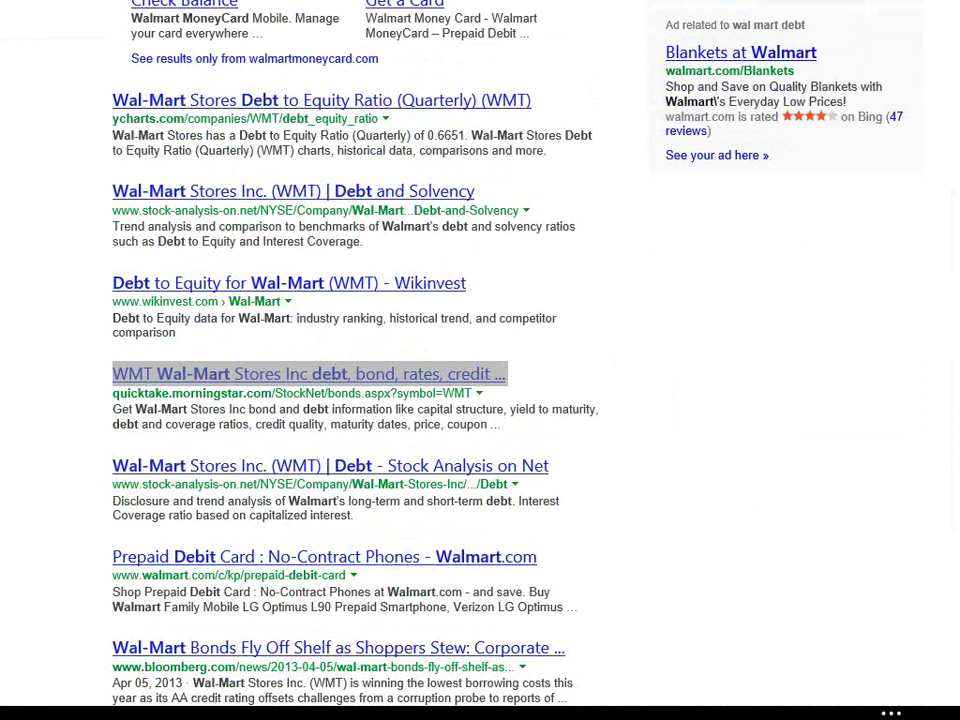
{"action": "left_click", "coordinate": [308, 373]}
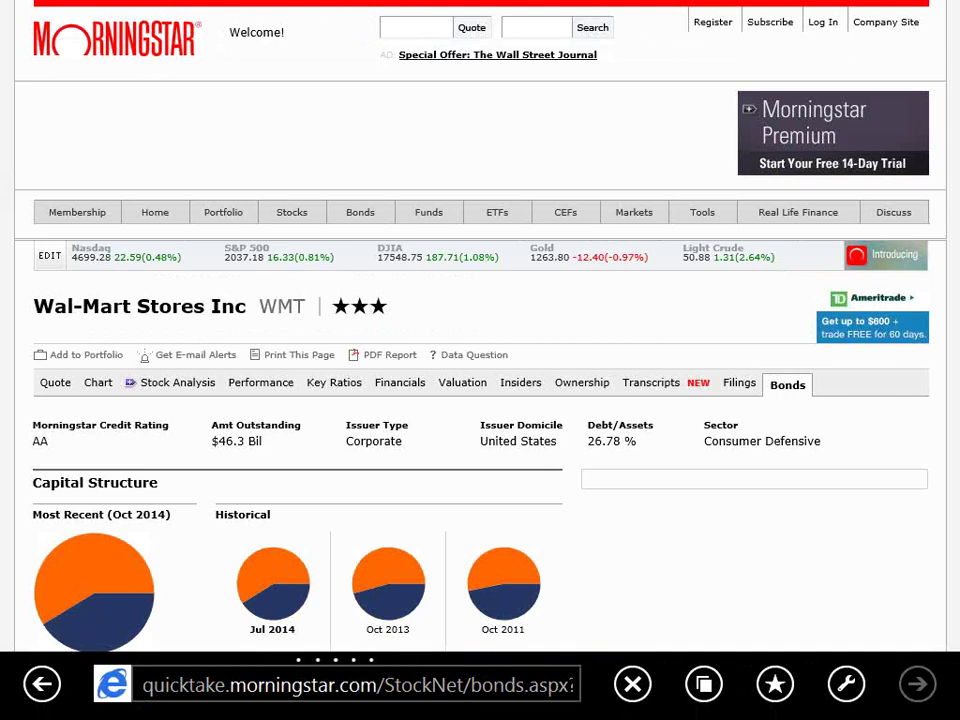
{"action": "scroll", "coordinate": [480, 400], "scroll_direction": "down", "scroll_amount": 4}
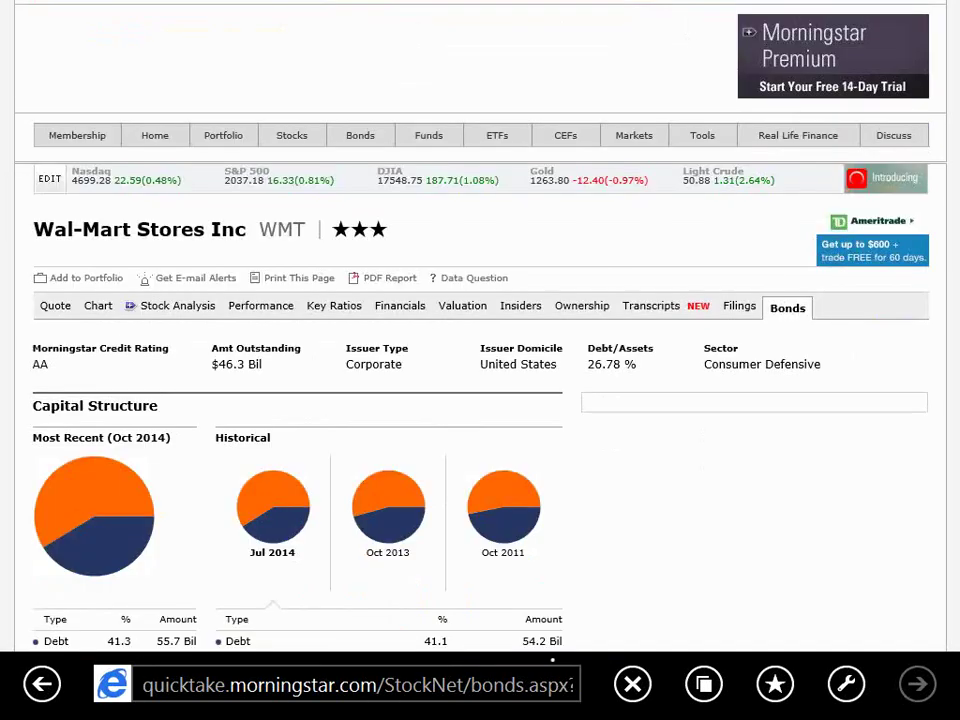
{"action": "scroll", "coordinate": [480, 360], "scroll_direction": "down", "scroll_amount": 3}
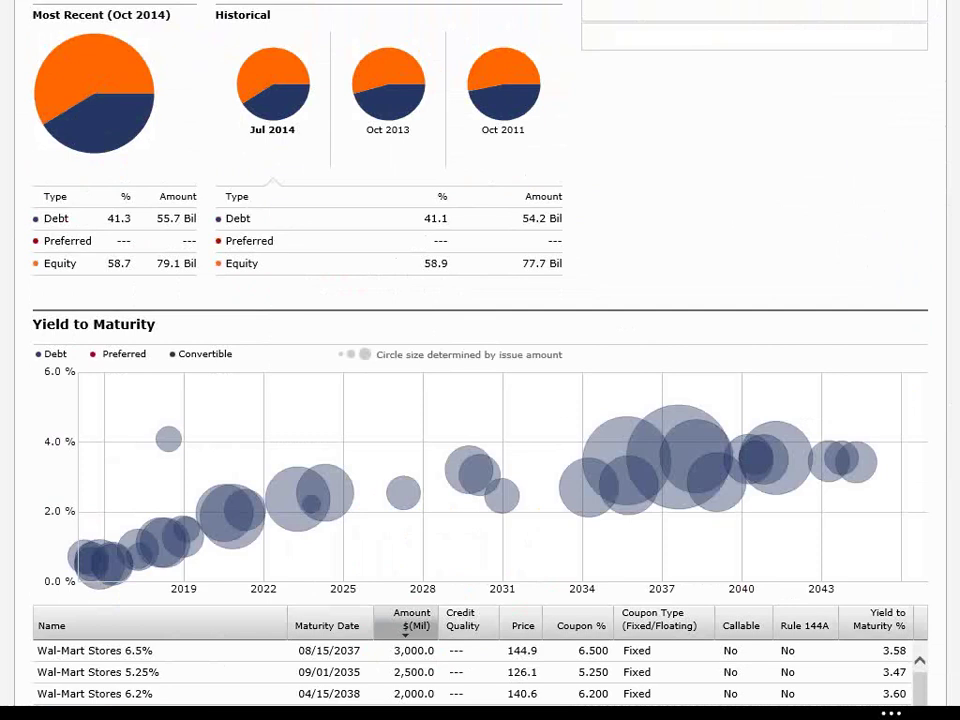
{"action": "scroll", "coordinate": [480, 360], "scroll_direction": "down", "scroll_amount": 5}
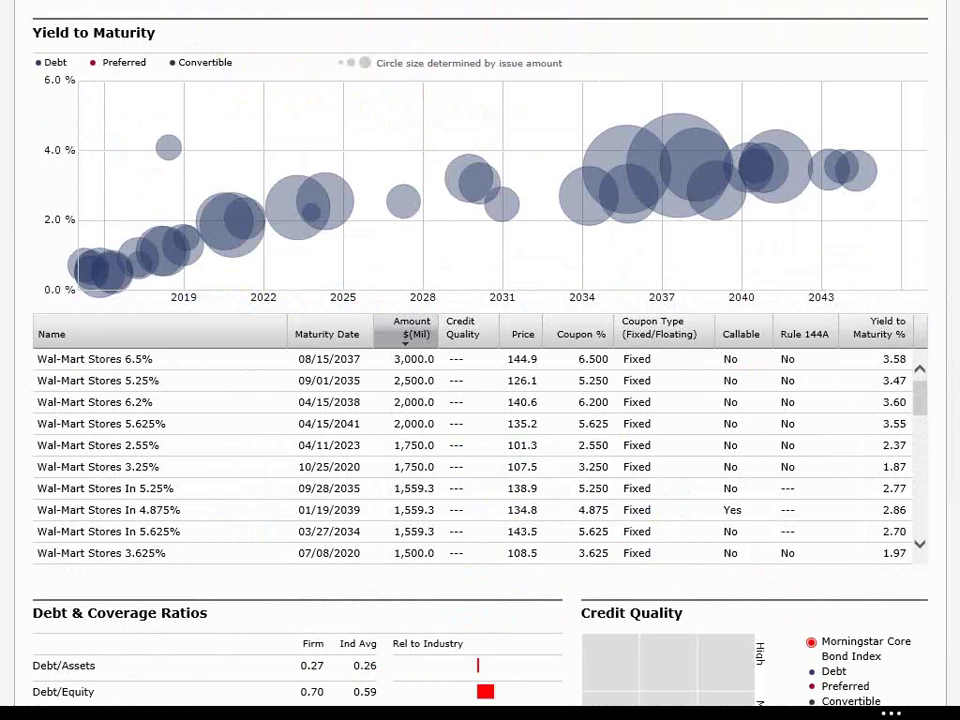
Step: Return to the Excel workbook and enter 5.625% as the Cost of Debt in L25 of the DCF Analysis sheet
{"action": "key", "text": "alt+Tab"}
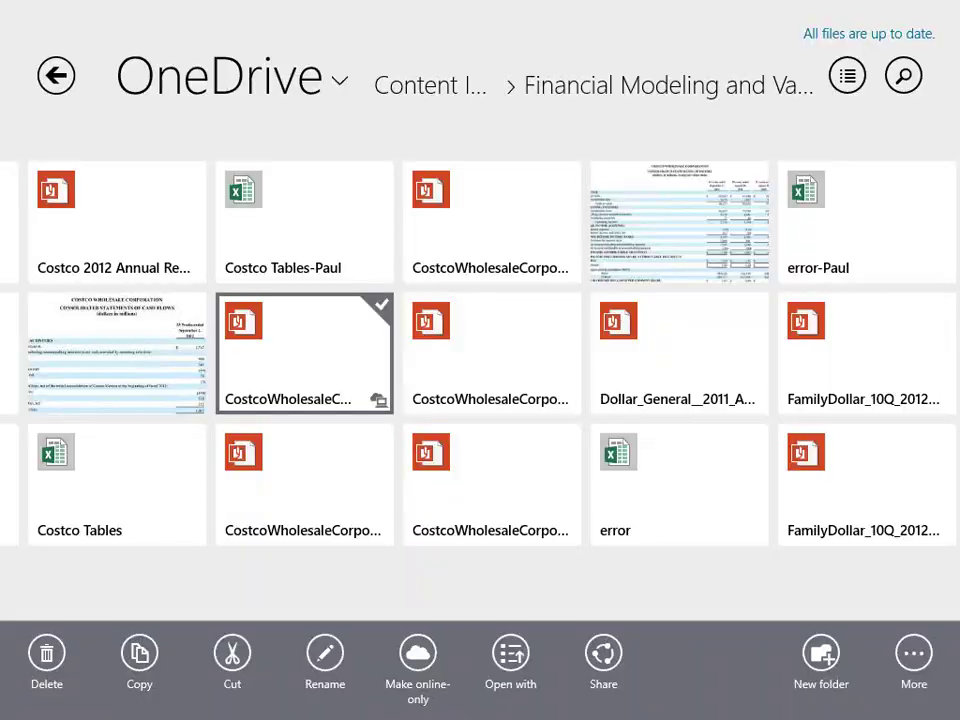
{"action": "key", "text": "alt+Tab"}
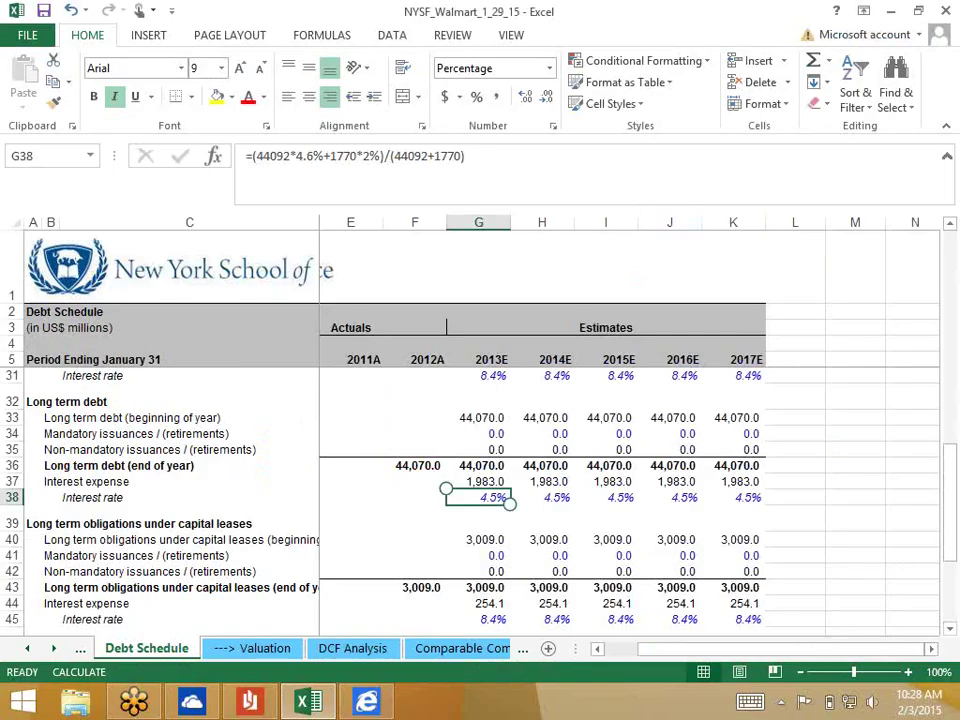
{"action": "key", "text": "ctrl+Page_Down"}
{"action": "key", "text": "ctrl+Page_Down"}
{"action": "type", "text": "5.625"}
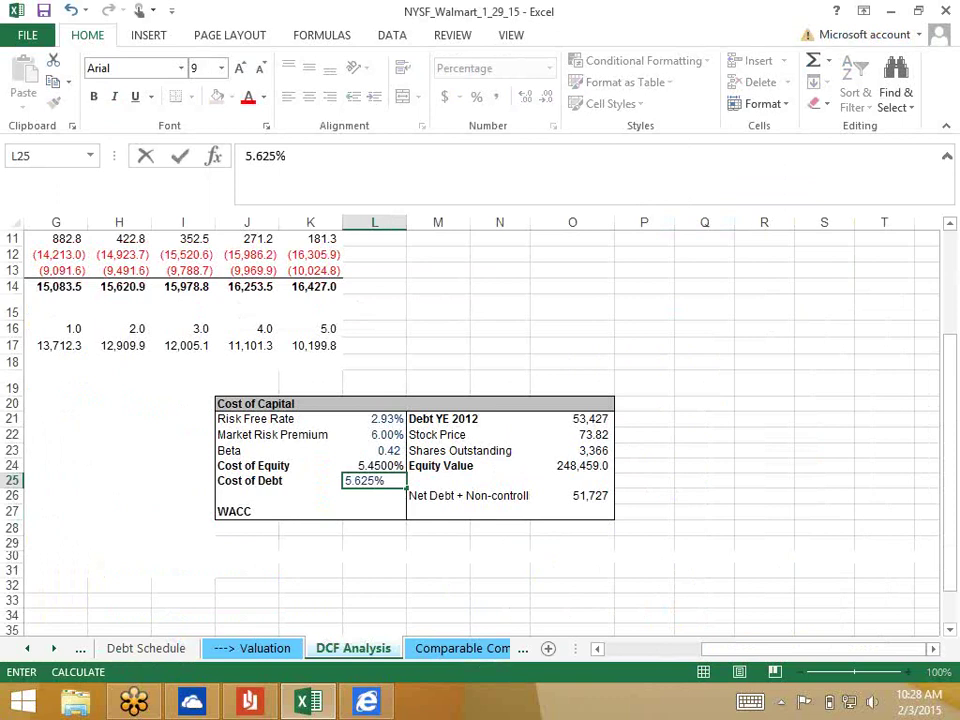
{"action": "key", "text": "ctrl+Return"}
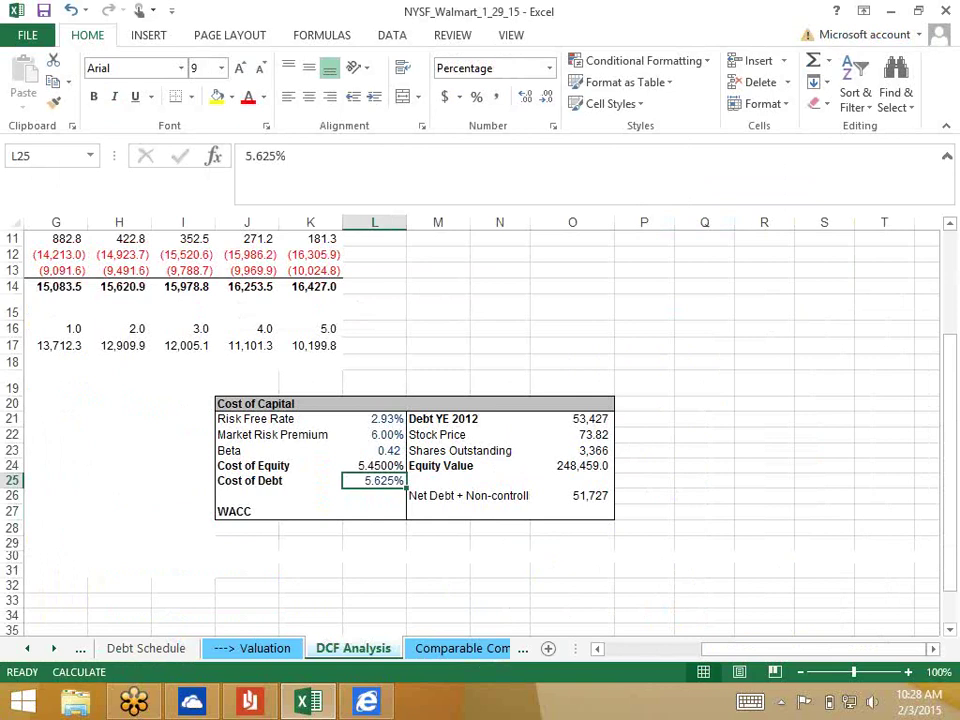
Step: Review the Cost of Capital table's inputs, inspecting the Debt YE 2012 formula in O21
{"action": "left_click", "coordinate": [374, 496]}
{"action": "left_click", "coordinate": [374, 511]}
{"action": "left_click", "coordinate": [374, 481]}
{"action": "left_click", "coordinate": [374, 450]}
{"action": "left_click", "coordinate": [374, 418]}
{"action": "left_click", "coordinate": [499, 418]}
{"action": "left_click", "coordinate": [572, 418]}
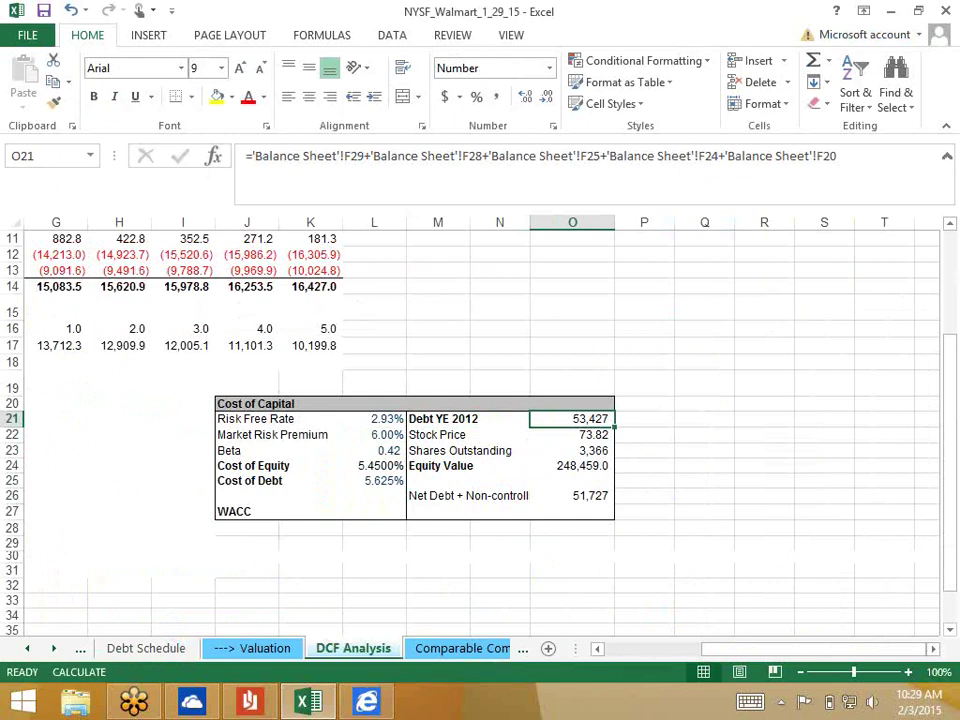
{"action": "left_click", "coordinate": [572, 450]}
{"action": "left_click", "coordinate": [572, 511]}
{"action": "left_click", "coordinate": [438, 527]}
Step: Start the WACC formula in L27 with the equity weight times the Cost of Equity, =O24/(O21+O24)*L24
{"action": "left_click", "coordinate": [374, 511]}
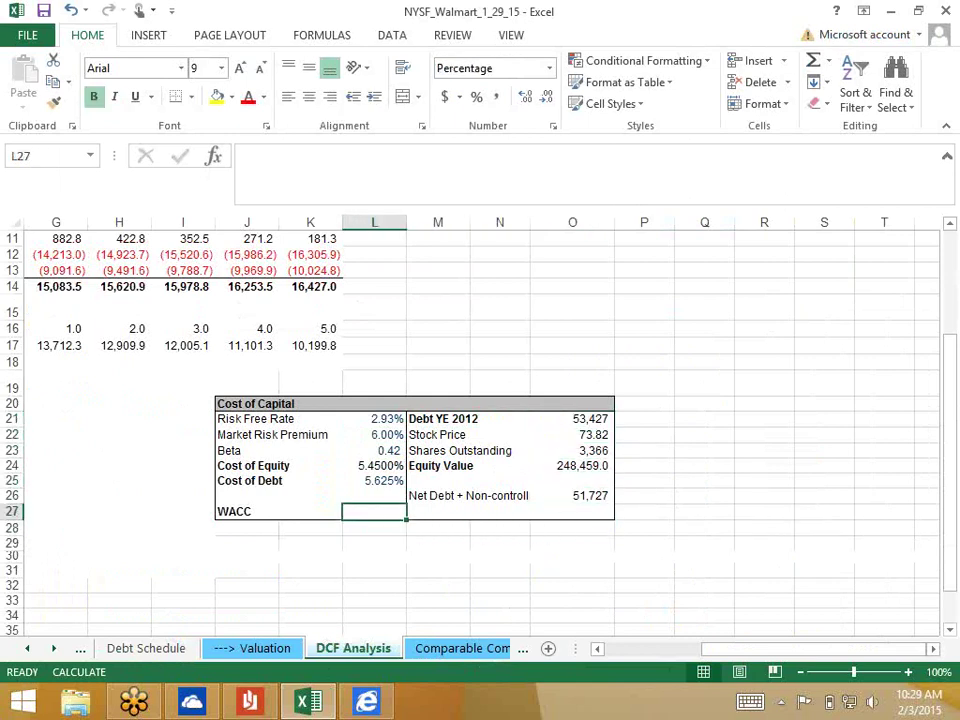
{"action": "type", "text": "="}
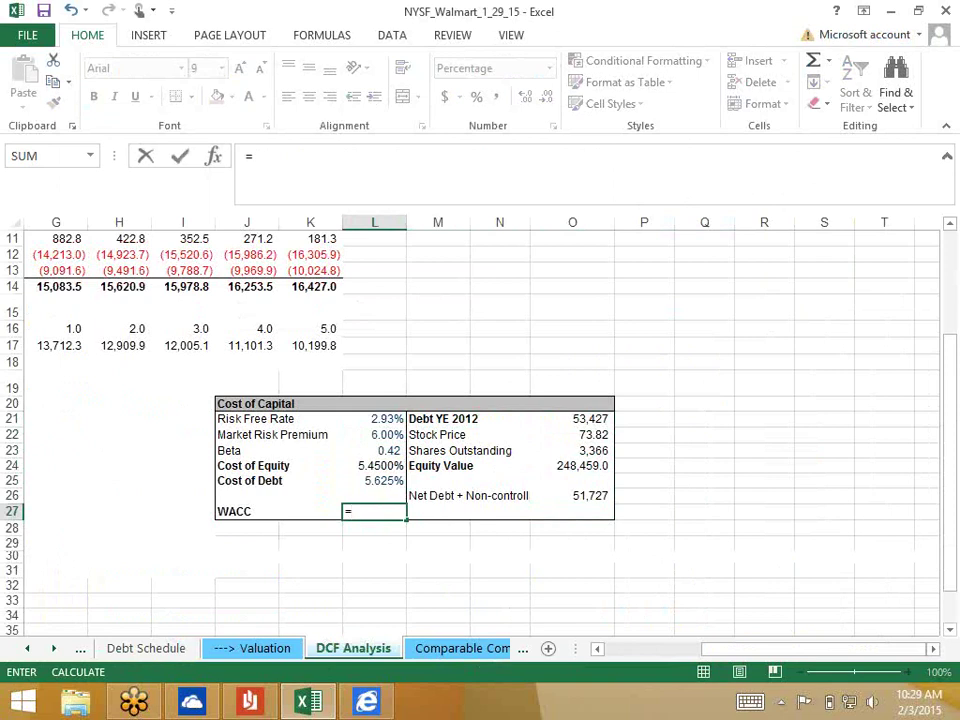
{"action": "left_click", "coordinate": [566, 466]}
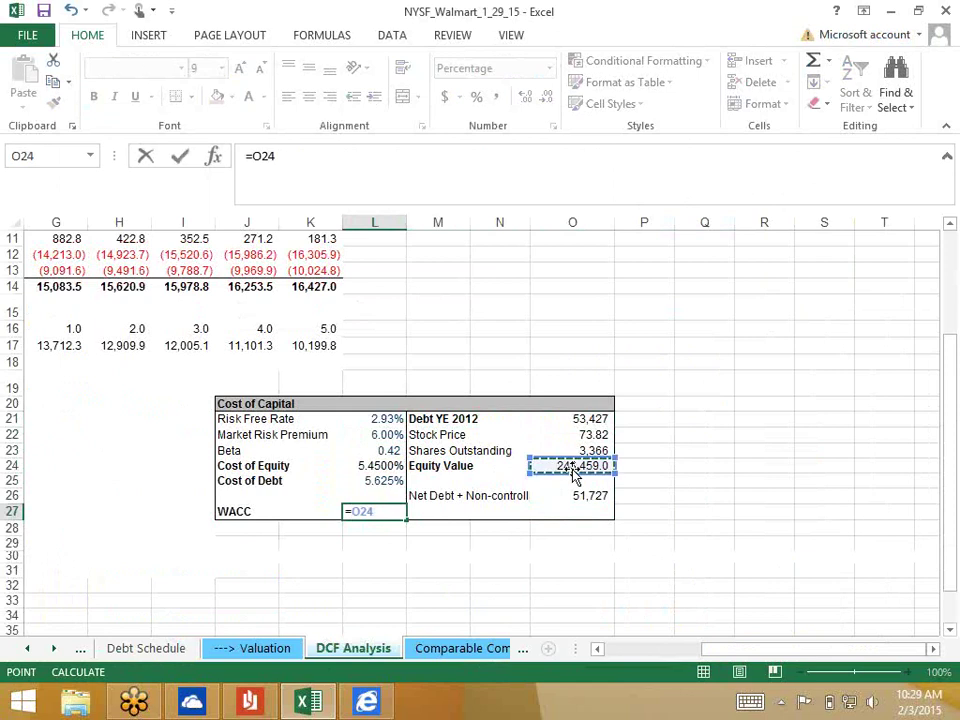
{"action": "type", "text": "/("}
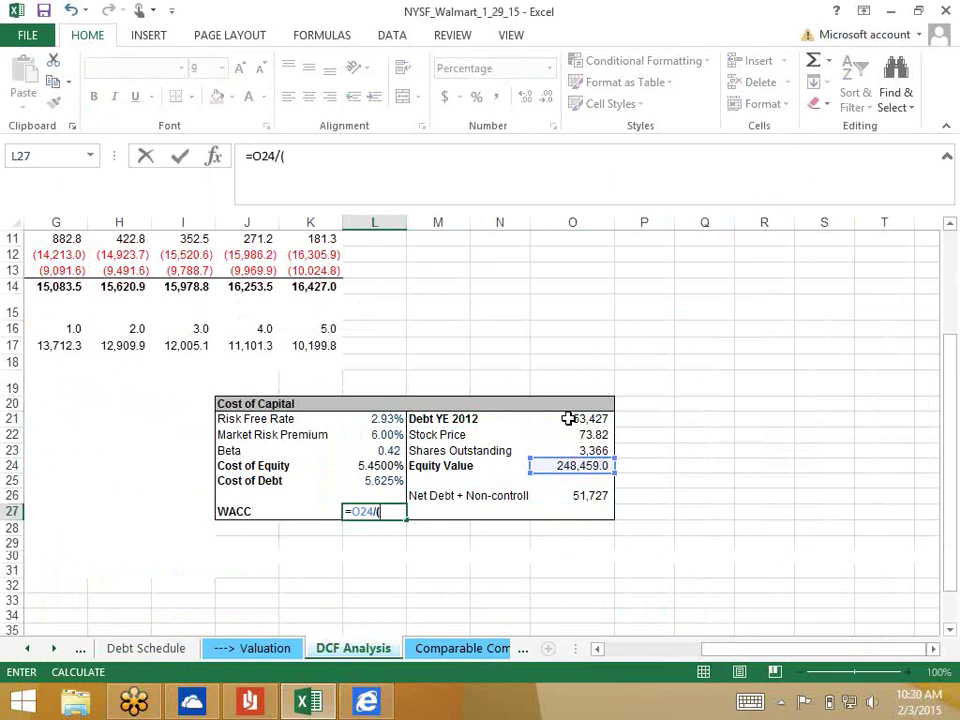
{"action": "left_click", "coordinate": [568, 417]}
{"action": "type", "text": "+"}
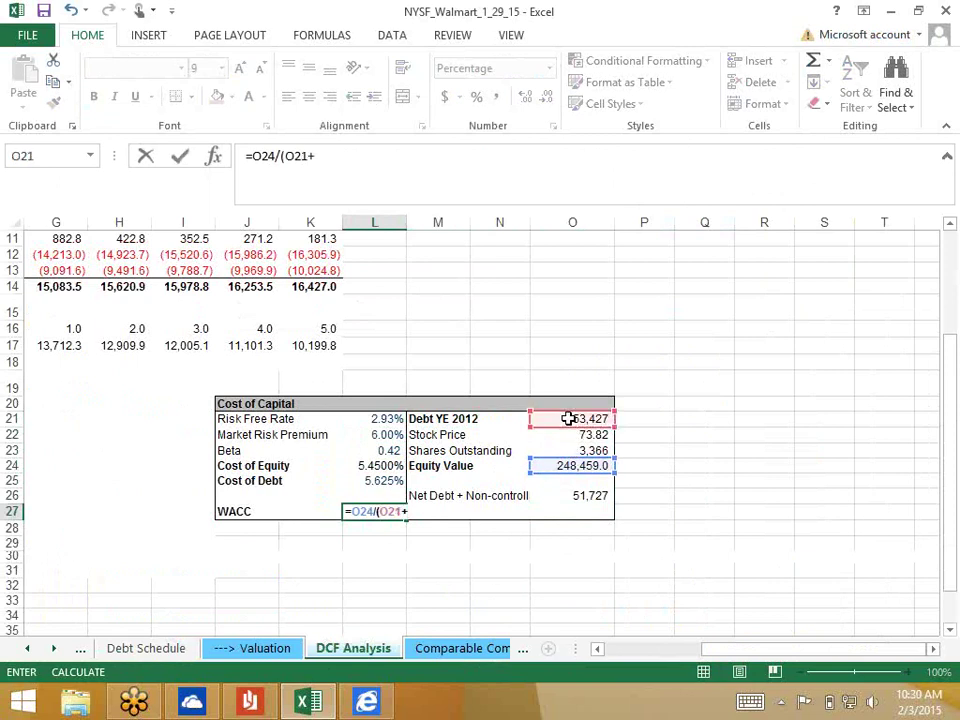
{"action": "left_click", "coordinate": [558, 466]}
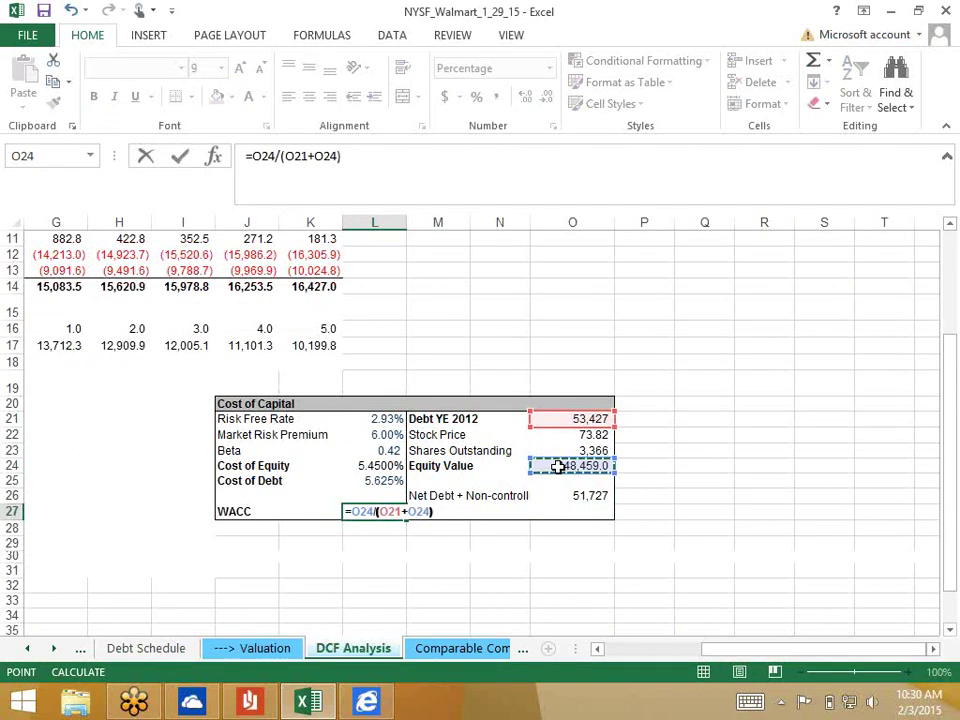
{"action": "type", "text": ")"}
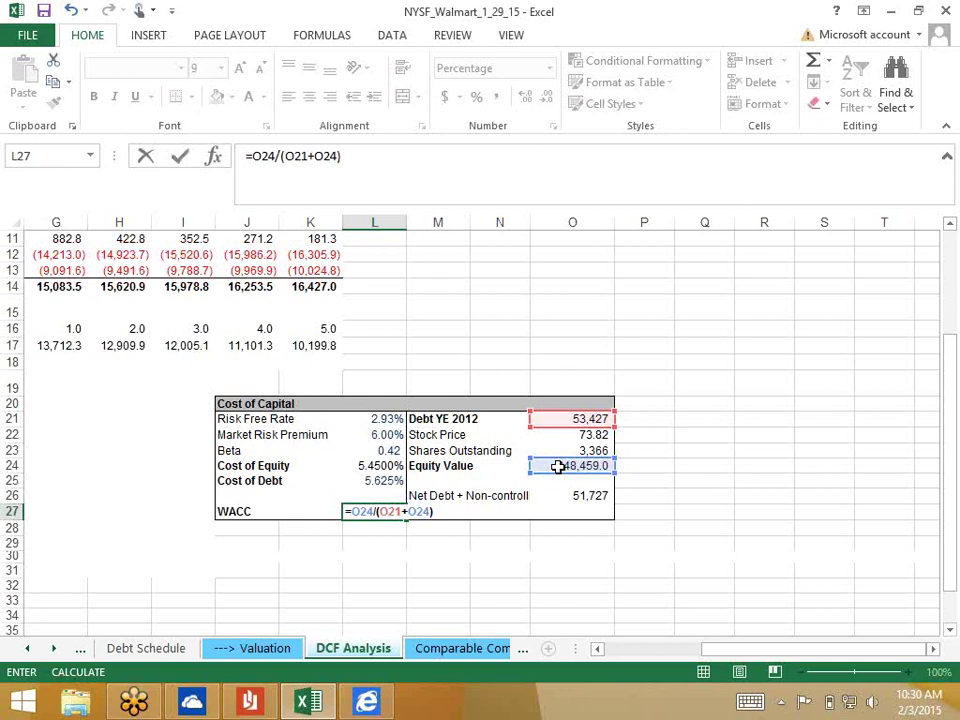
{"action": "left_click", "coordinate": [366, 161]}
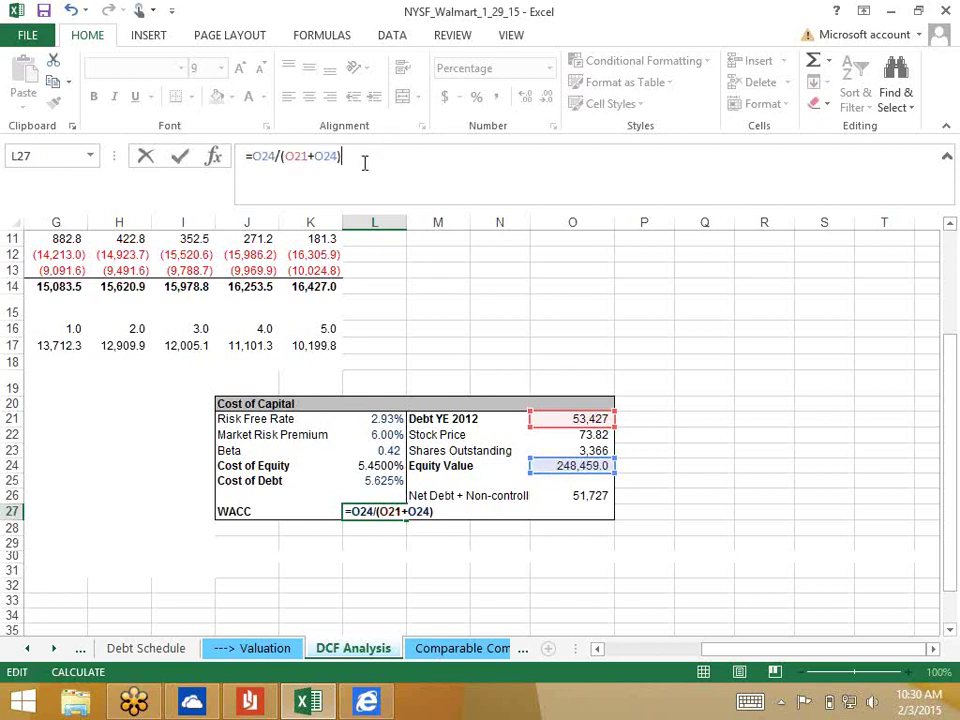
{"action": "type", "text": "*"}
{"action": "left_click", "coordinate": [364, 464]}
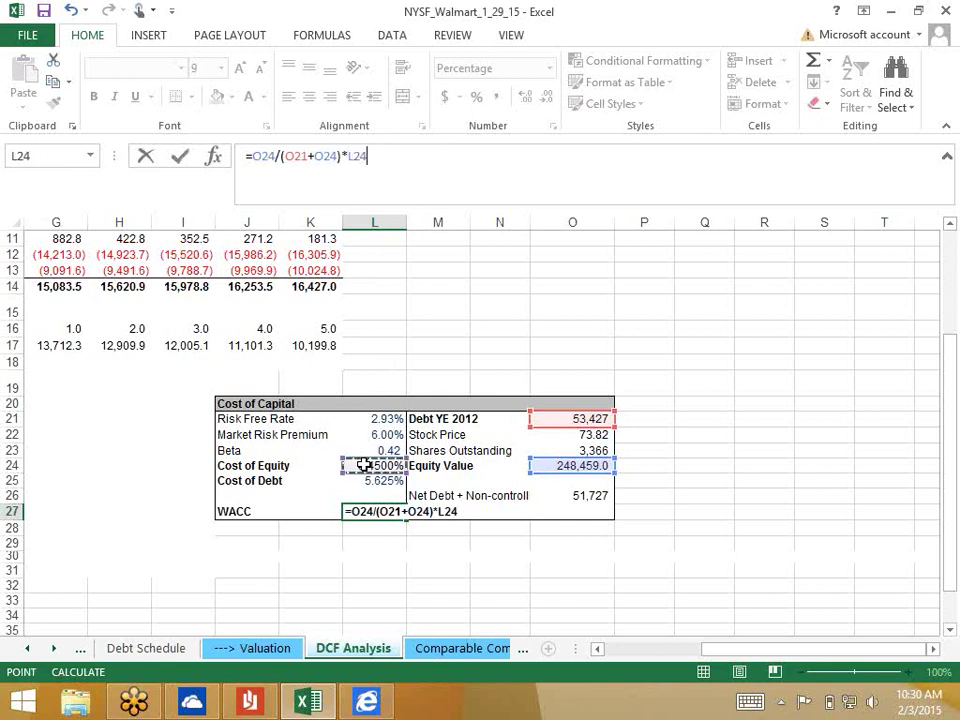
Step: Extend the WACC formula in L27 with the debt weight times the Cost of Debt, +O21/(O21+O24)*L25
{"action": "type", "text": "+"}
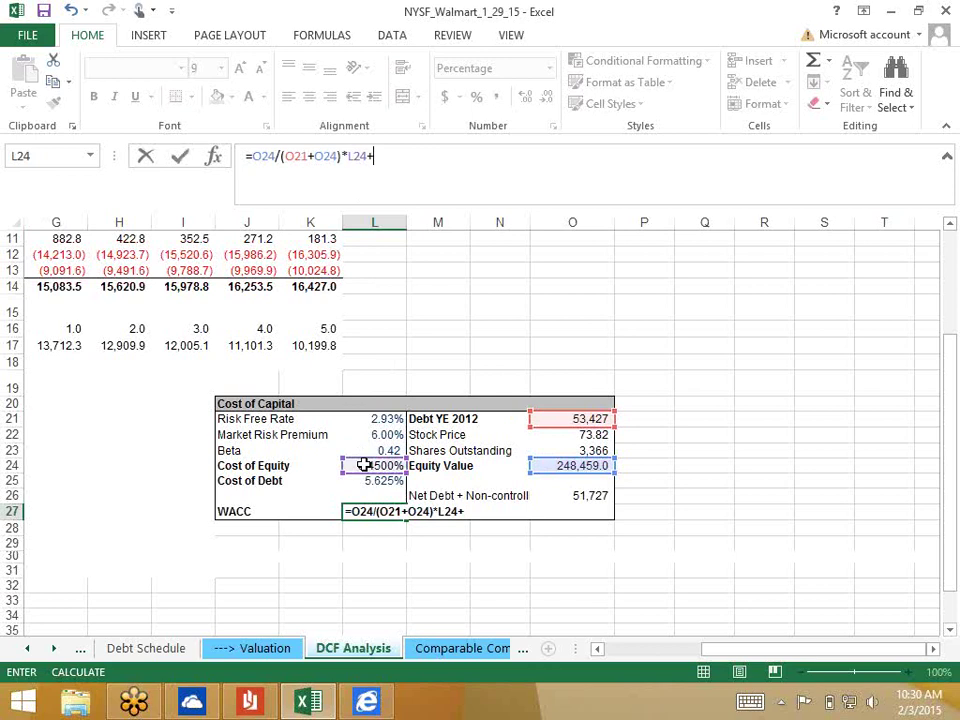
{"action": "left_click", "coordinate": [584, 418]}
{"action": "type", "text": "/("}
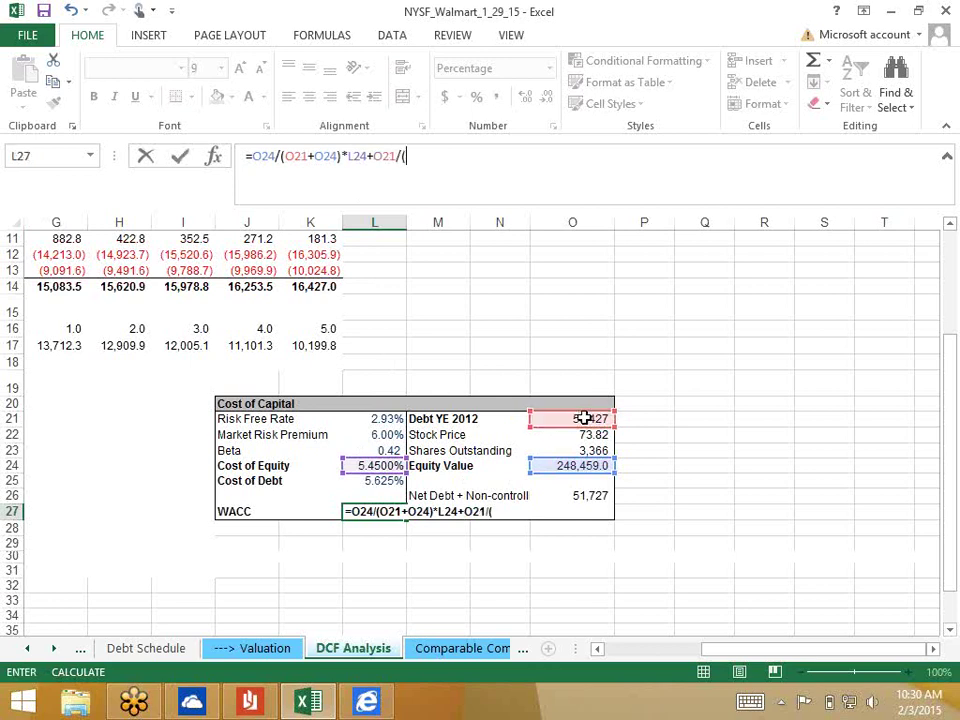
{"action": "left_click", "coordinate": [584, 418]}
{"action": "type", "text": "+"}
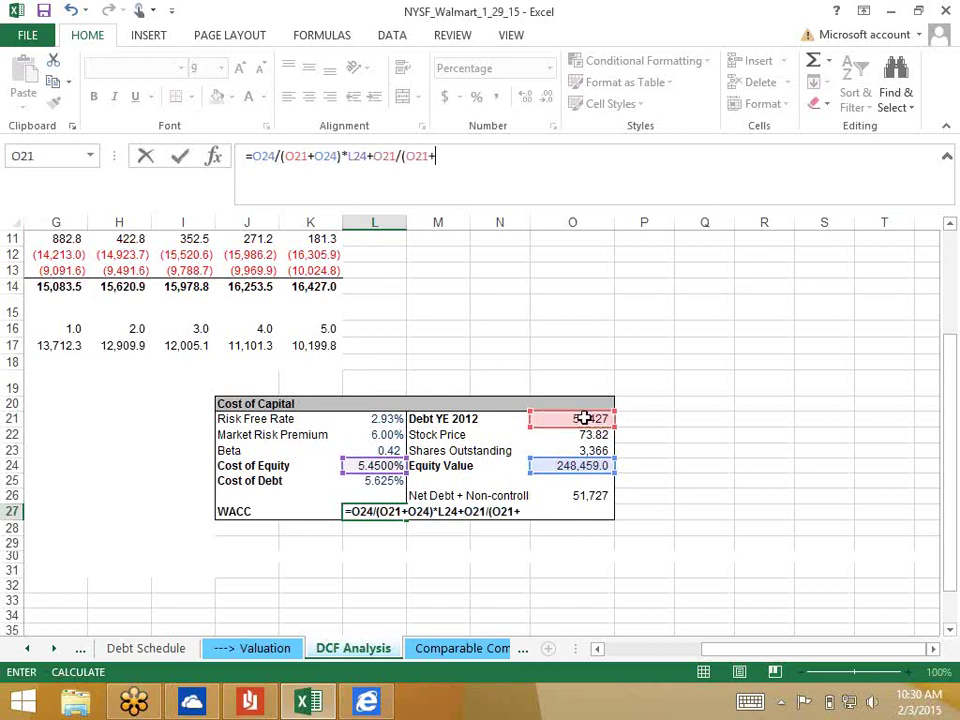
{"action": "left_click", "coordinate": [561, 466]}
{"action": "type", "text": ")*"}
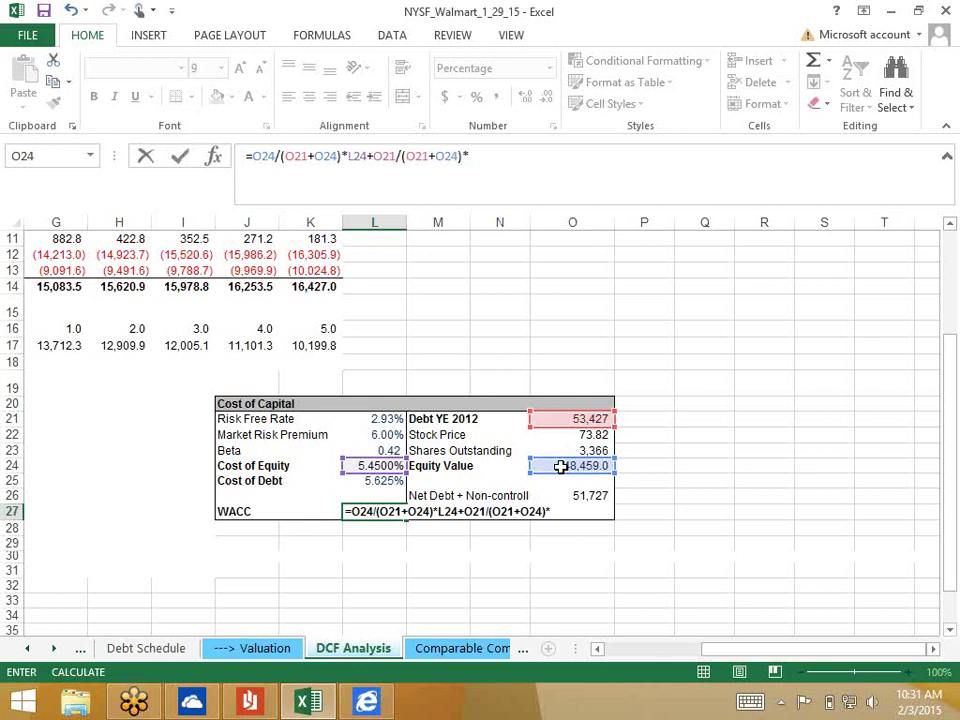
{"action": "left_click", "coordinate": [366, 481]}
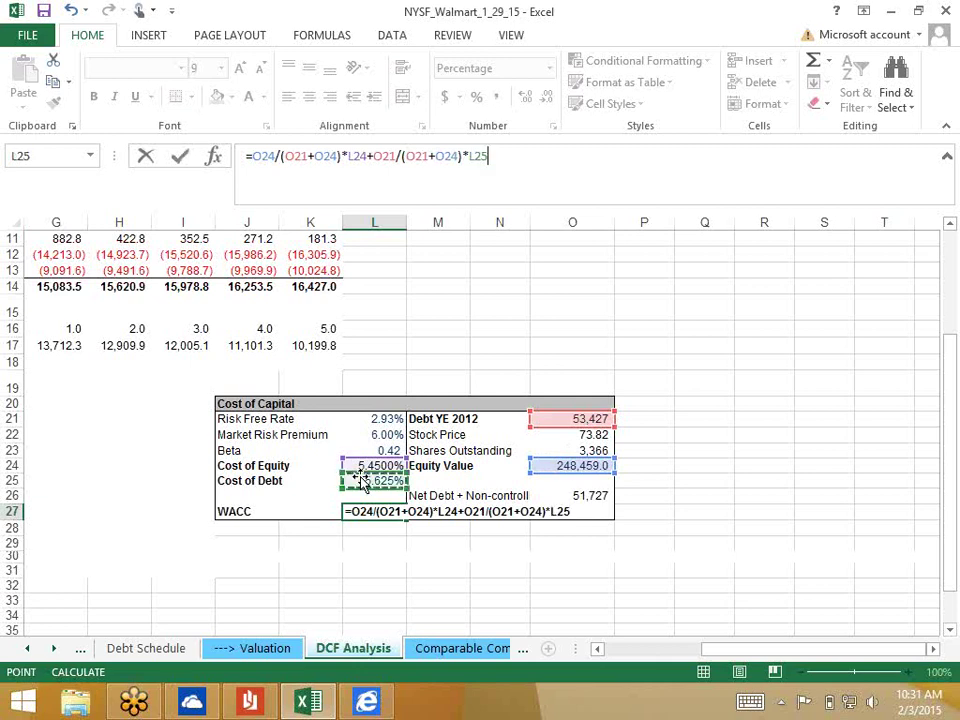
Step: Complete the L27 formula with the after-tax factor *(1-'Income Statement'!F34), using the 2012A tax rate from the Income Statement sheet
{"action": "type", "text": "*("}
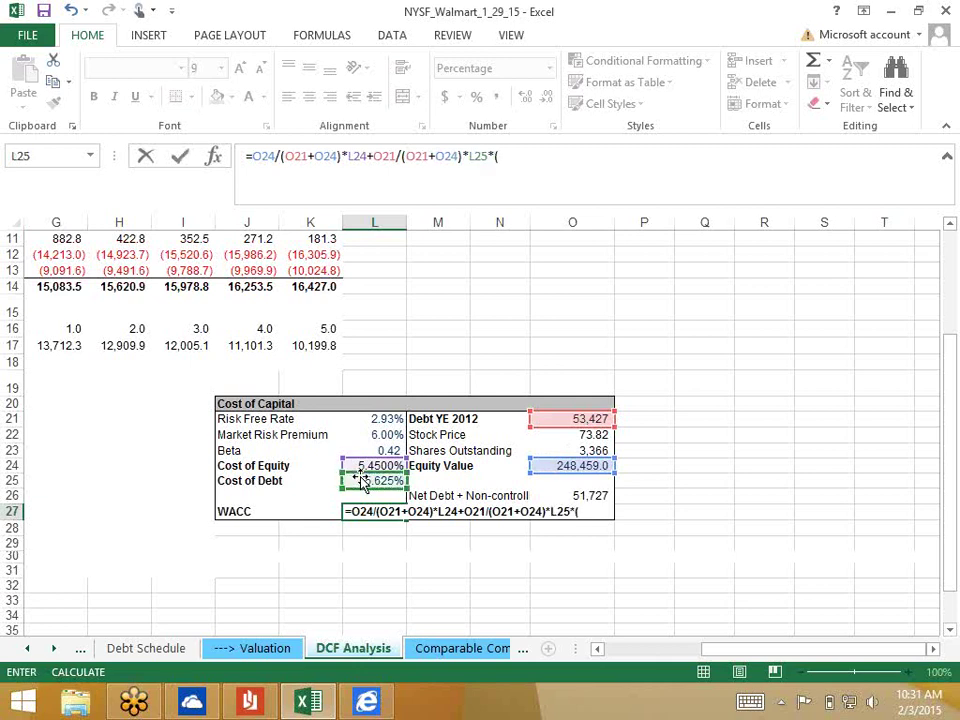
{"action": "type", "text": "1-"}
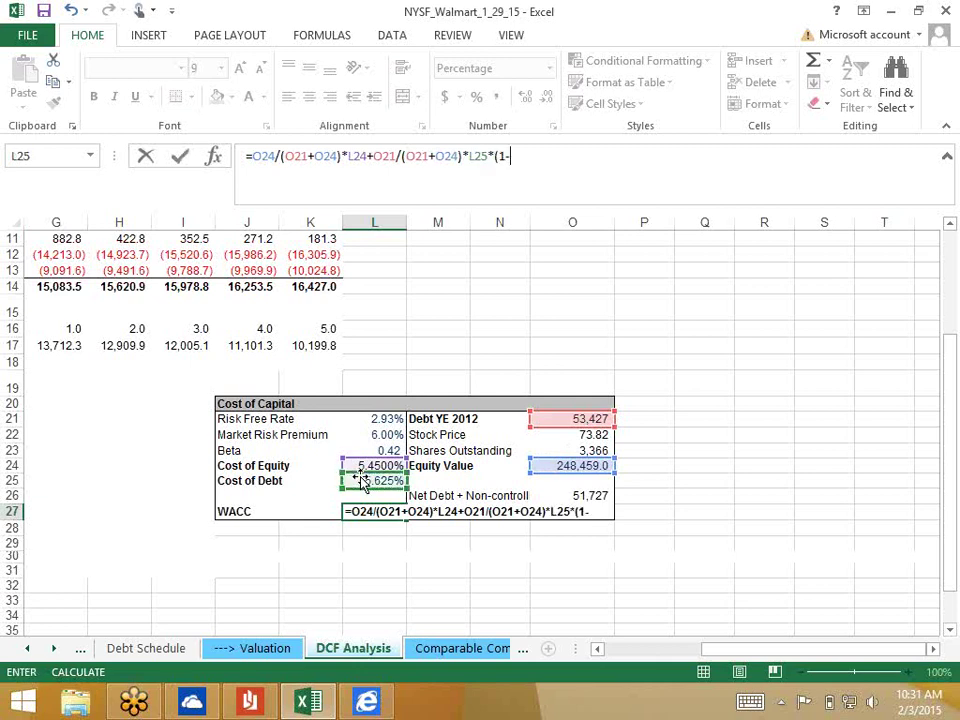
{"action": "left_click", "coordinate": [30, 650]}
{"action": "left_click", "coordinate": [30, 650]}
{"action": "left_click", "coordinate": [30, 650]}
{"action": "left_click", "coordinate": [30, 650]}
{"action": "left_click", "coordinate": [30, 650]}
{"action": "left_click", "coordinate": [30, 650]}
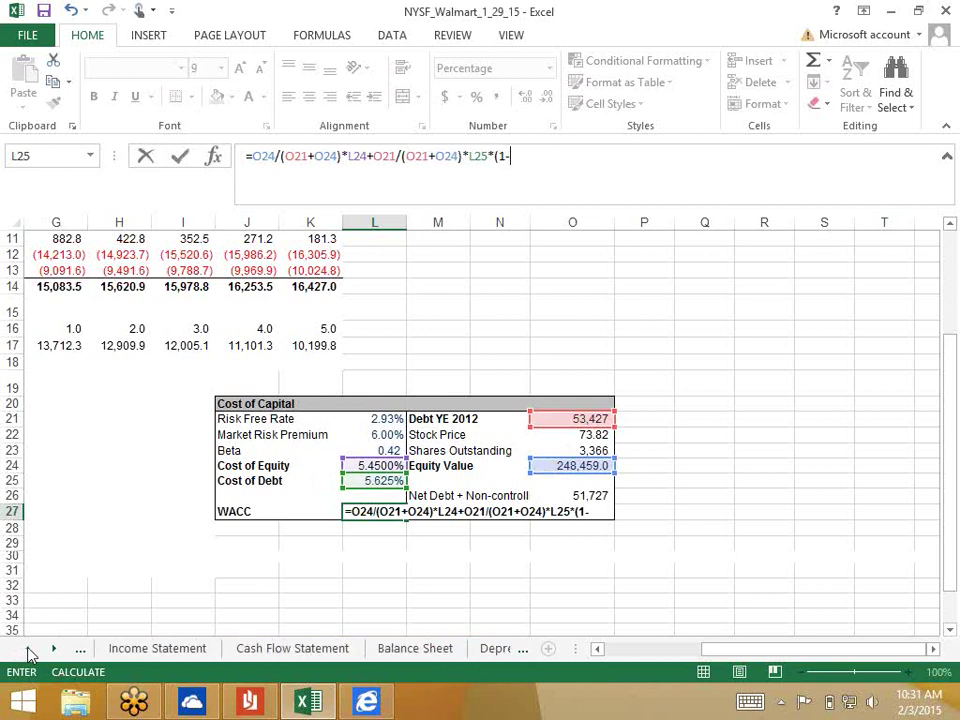
{"action": "left_click", "coordinate": [150, 649]}
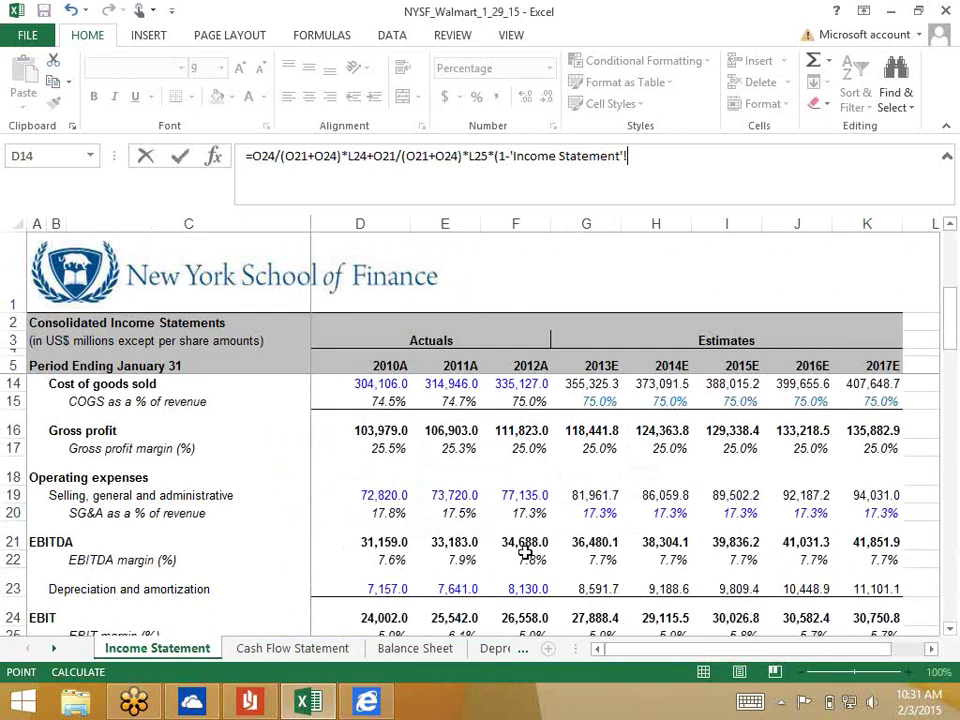
{"action": "scroll", "coordinate": [526, 567], "scroll_direction": "down", "scroll_amount": 4}
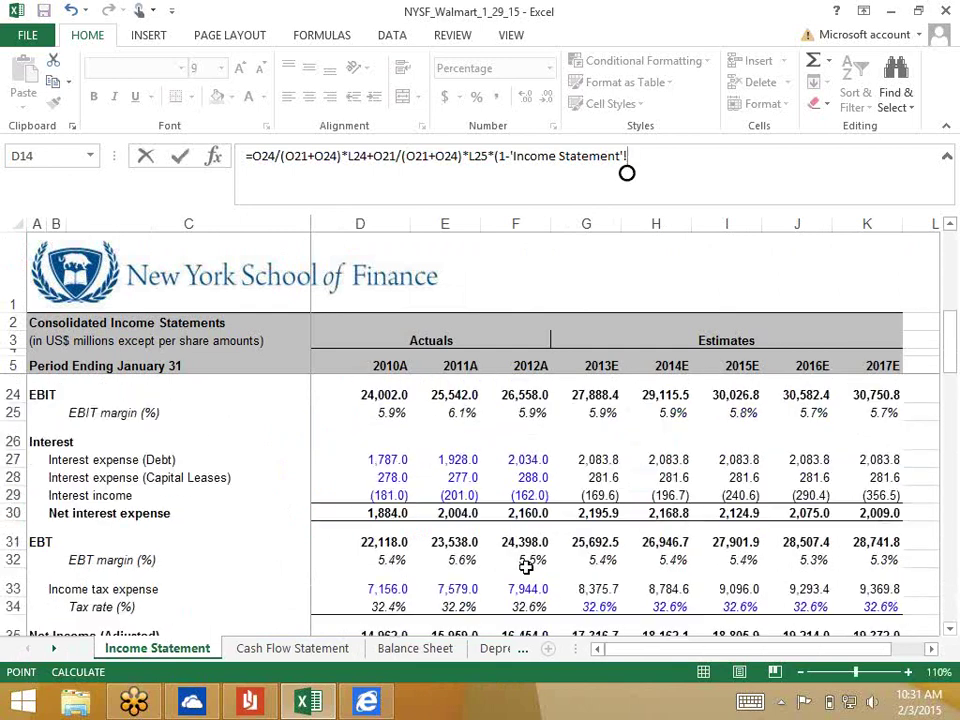
{"action": "scroll", "coordinate": [526, 567], "scroll_direction": "down", "scroll_amount": 1}
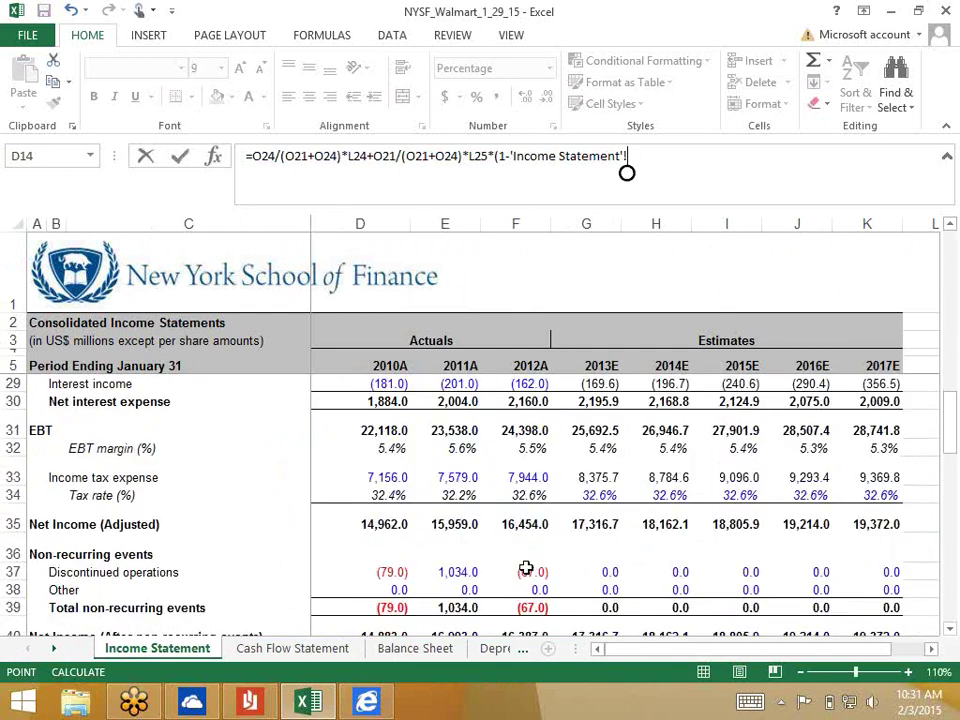
{"action": "left_click", "coordinate": [526, 567]}
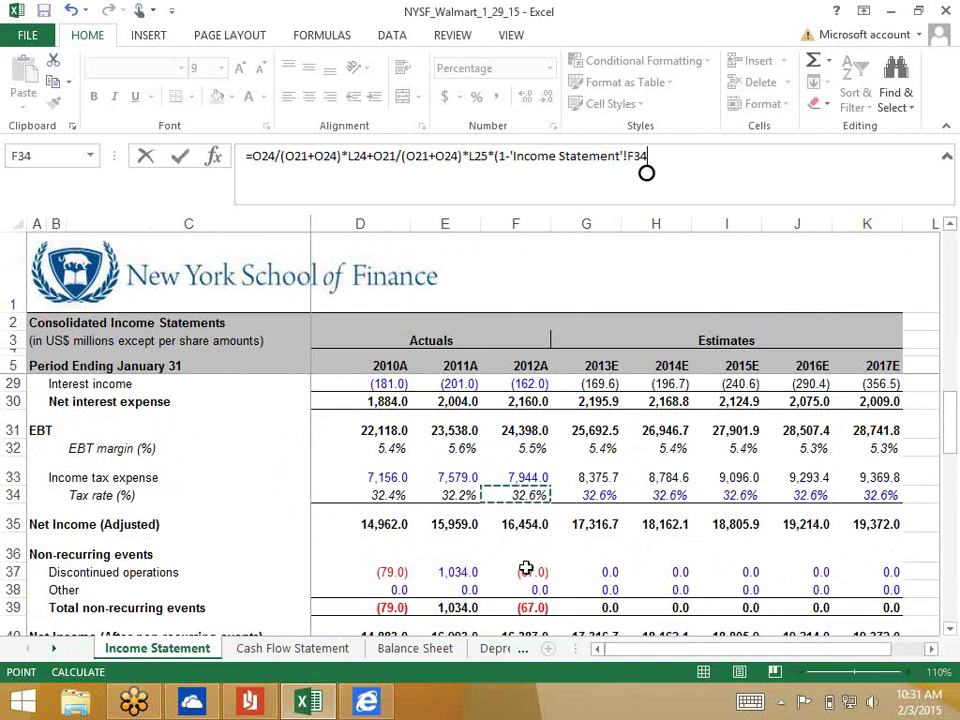
{"action": "type", "text": ")"}
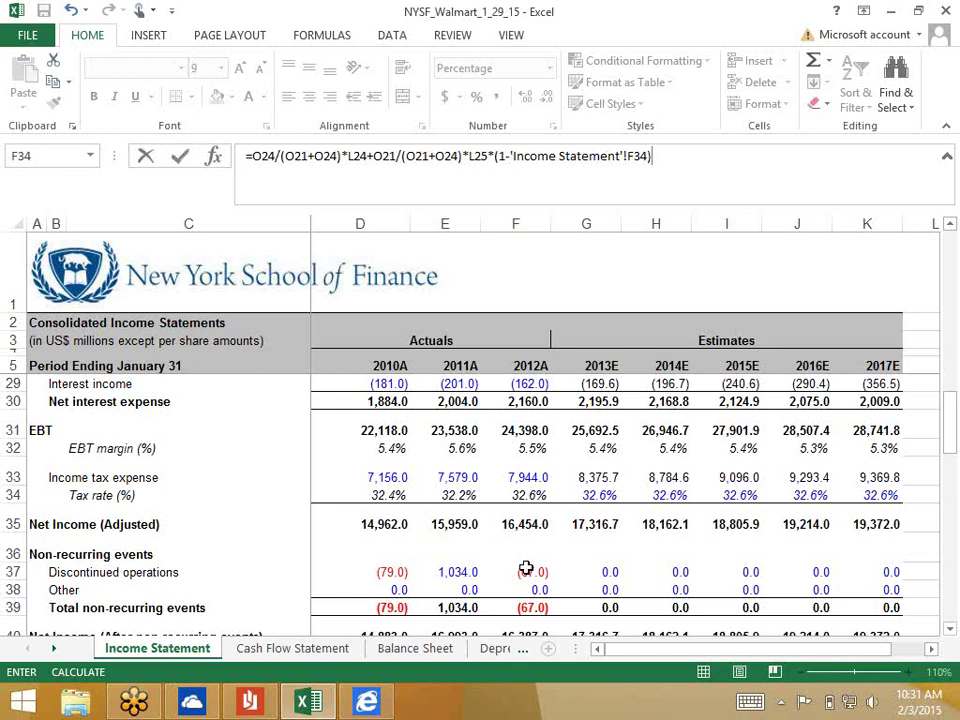
{"action": "key", "text": "Return"}
{"action": "key", "text": "Up"}
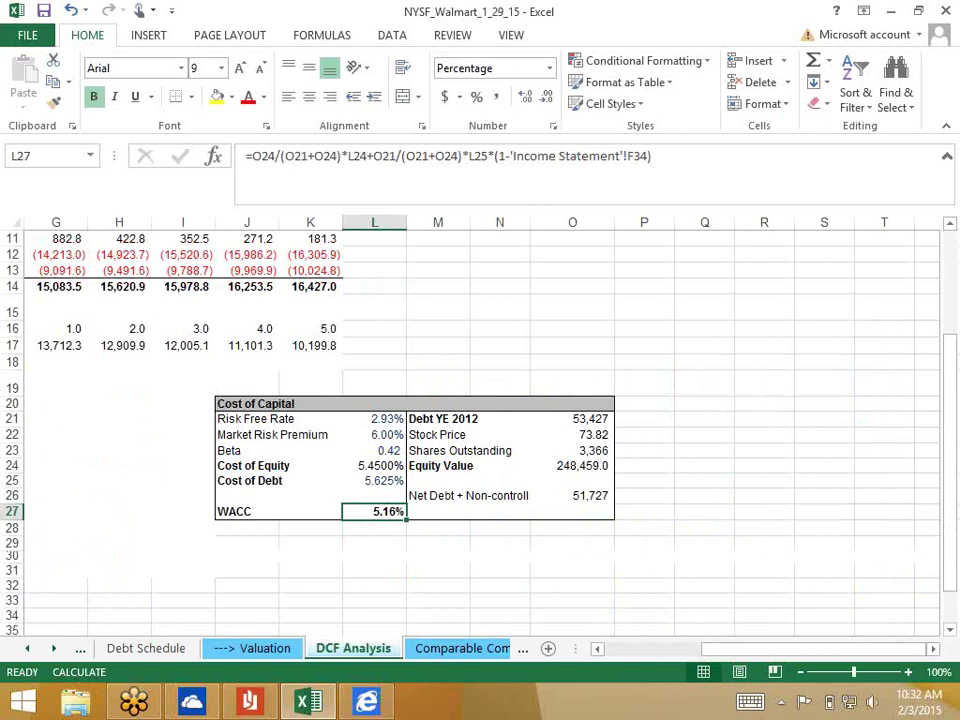
Step: Link the discount rate in F17 of the Discounted Cash Flow row to the WACC with =L27
{"action": "key", "text": "Left"}
{"action": "key", "text": "Left"}
{"action": "key", "text": "Left"}
{"action": "key", "text": "Left"}
{"action": "key", "text": "Left"}
{"action": "key", "text": "Left"}
{"action": "key", "text": "Left"}
{"action": "key", "text": "Left"}
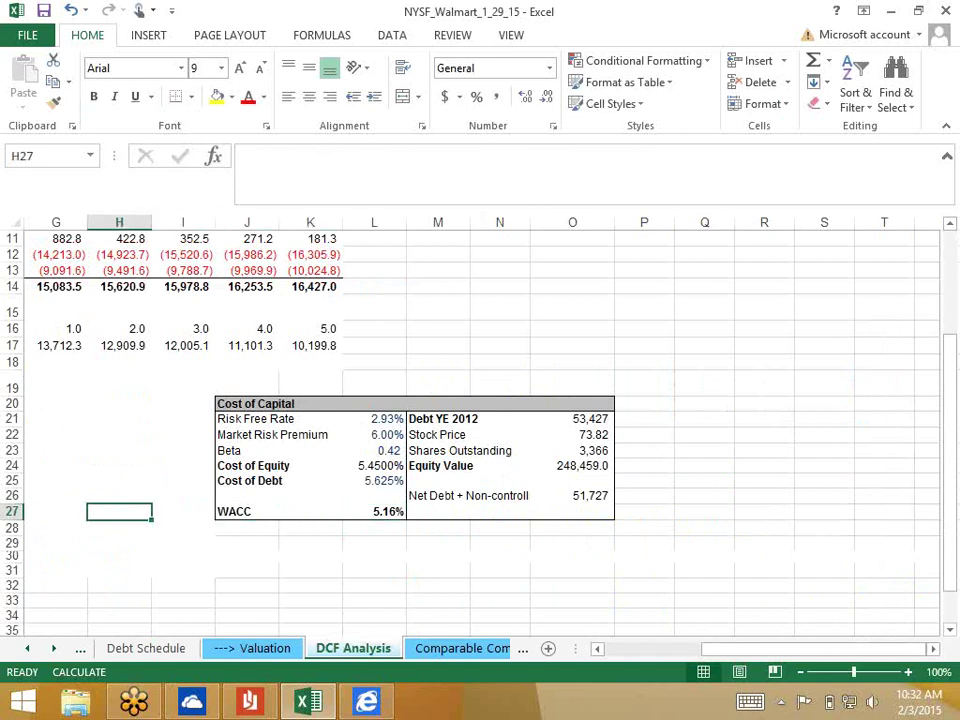
{"action": "key", "text": "Left"}
{"action": "key", "text": "Left"}
{"action": "key", "text": "Right"}
{"action": "key", "text": "Right"}
{"action": "key", "text": "Right"}
{"action": "key", "text": "Right"}
{"action": "key", "text": "Up"}
{"action": "key", "text": "Up"}
{"action": "key", "text": "Up"}
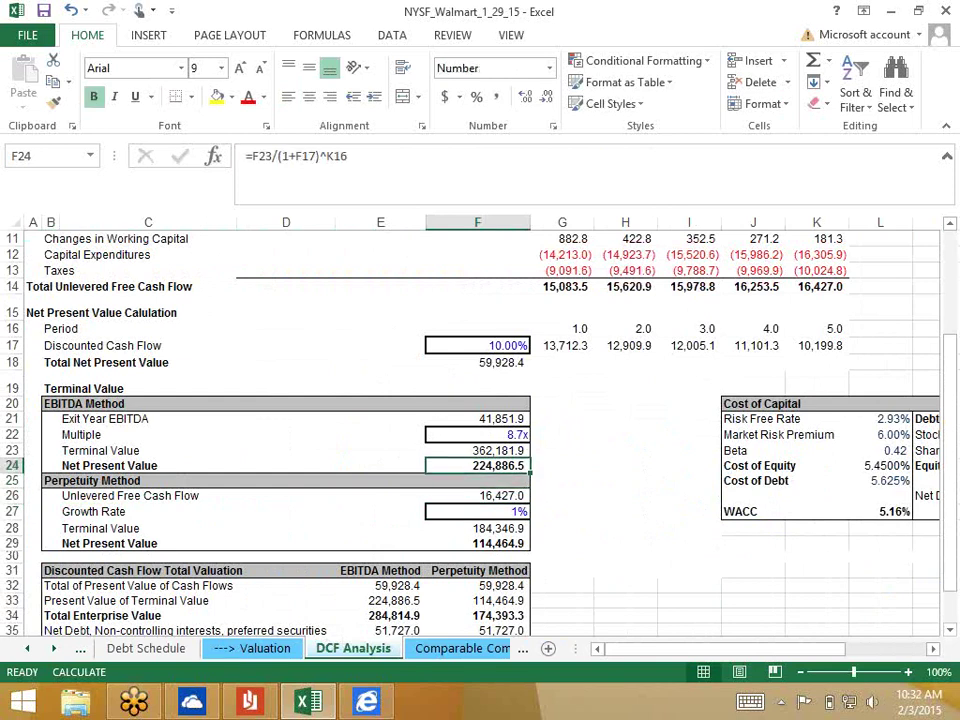
{"action": "key", "text": "Down"}
{"action": "key", "text": "Down"}
{"action": "key", "text": "Down"}
{"action": "key", "text": "Down"}
{"action": "key", "text": "Down"}
{"action": "key", "text": "Up"}
{"action": "key", "text": "Up"}
{"action": "key", "text": "Up"}
{"action": "key", "text": "Up"}
{"action": "key", "text": "Up"}
{"action": "key", "text": "Up"}
{"action": "key", "text": "Up"}
{"action": "key", "text": "Up"}
{"action": "key", "text": "Up"}
{"action": "key", "text": "Up"}
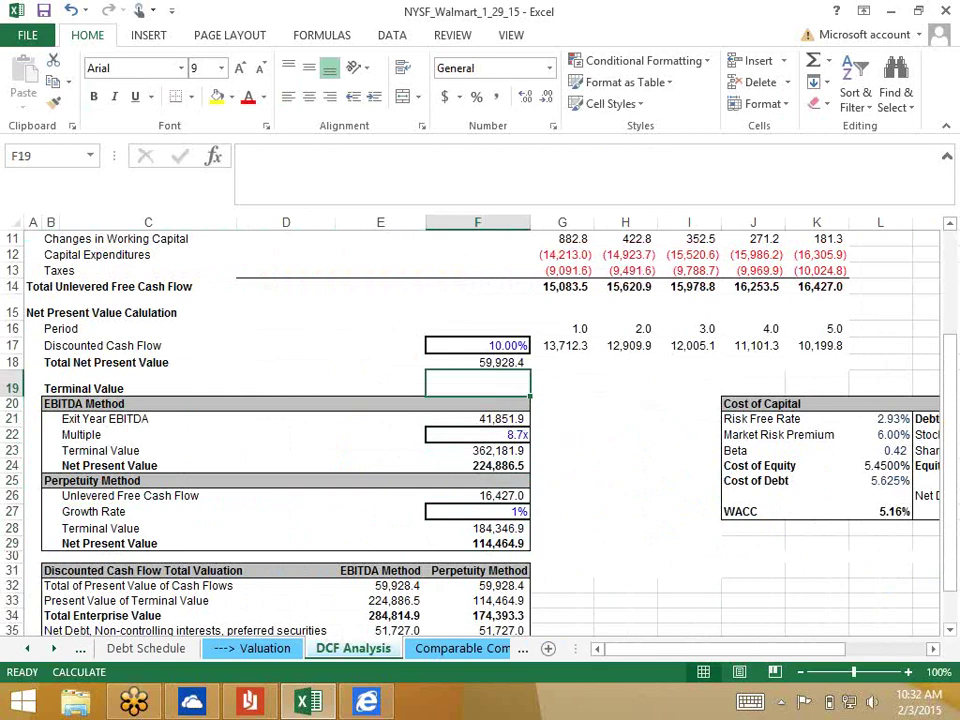
{"action": "key", "text": "Up"}
{"action": "key", "text": "Up"}
{"action": "type", "text": "="}
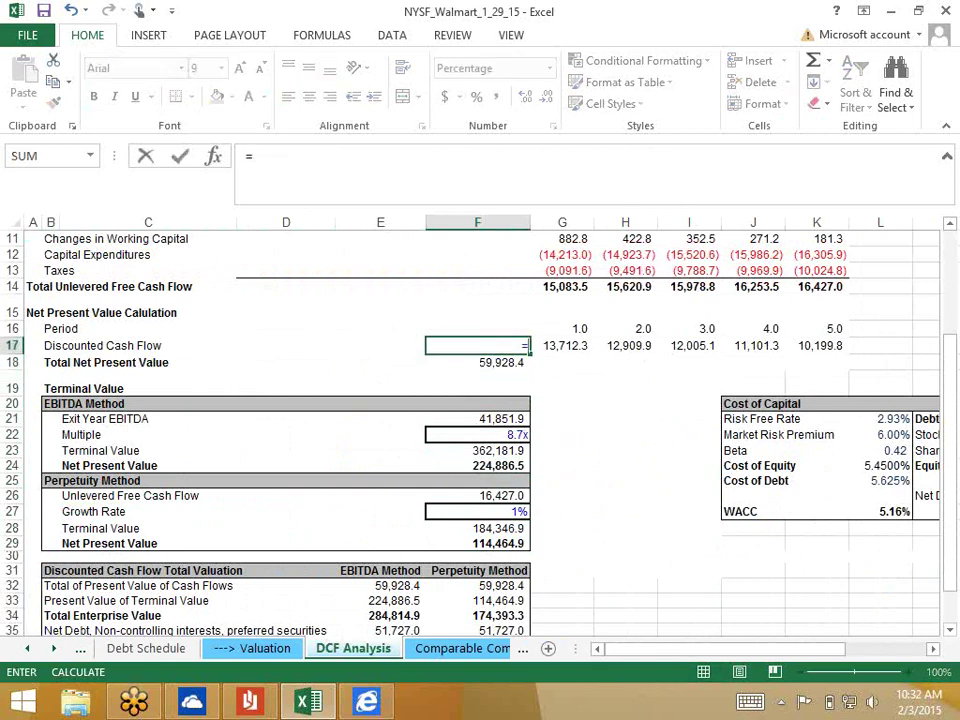
{"action": "left_click", "coordinate": [880, 511]}
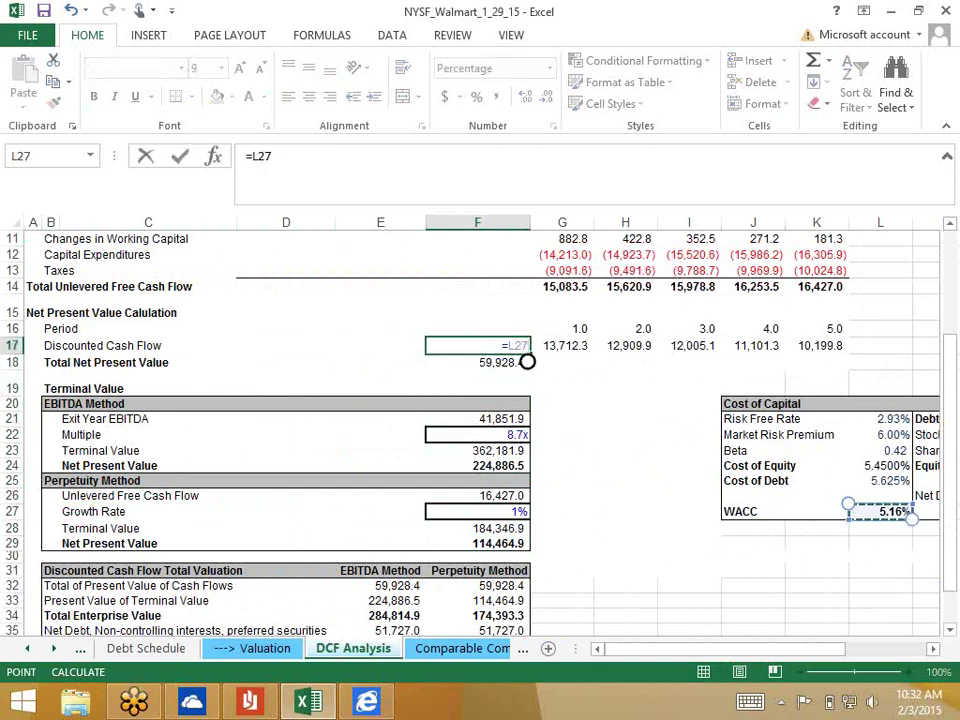
{"action": "key", "text": "ctrl+Return"}
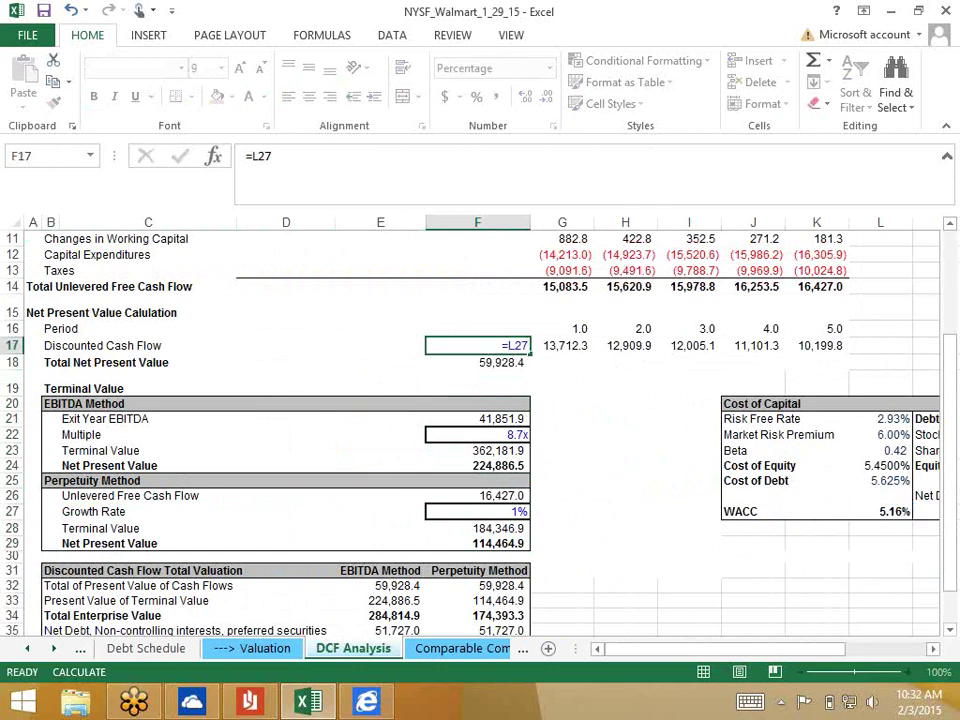
Step: Review the recalculated terminal values and the total valuation down to the Estimated Equity Value per Share for both methods
{"action": "key", "text": "Down"}
{"action": "key", "text": "Down"}
{"action": "key", "text": "Down"}
{"action": "key", "text": "Down"}
{"action": "key", "text": "Down"}
{"action": "key", "text": "Down"}
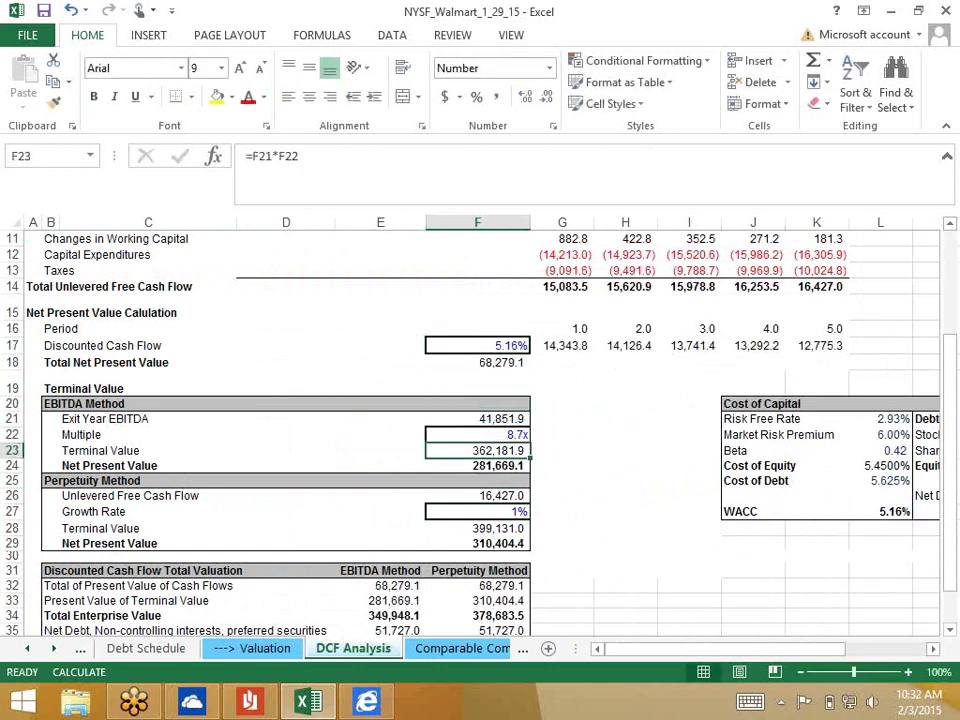
{"action": "key", "text": "Down"}
{"action": "key", "text": "Down"}
{"action": "key", "text": "Down"}
{"action": "key", "text": "Down"}
{"action": "key", "text": "Down"}
{"action": "key", "text": "Down"}
{"action": "key", "text": "Down"}
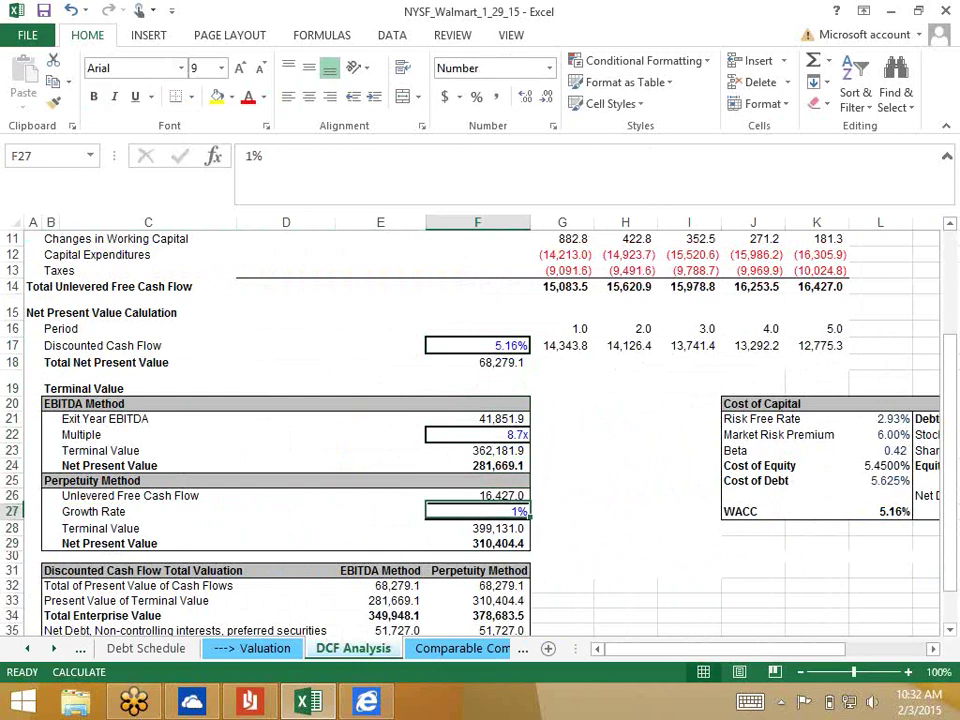
{"action": "key", "text": "Up"}
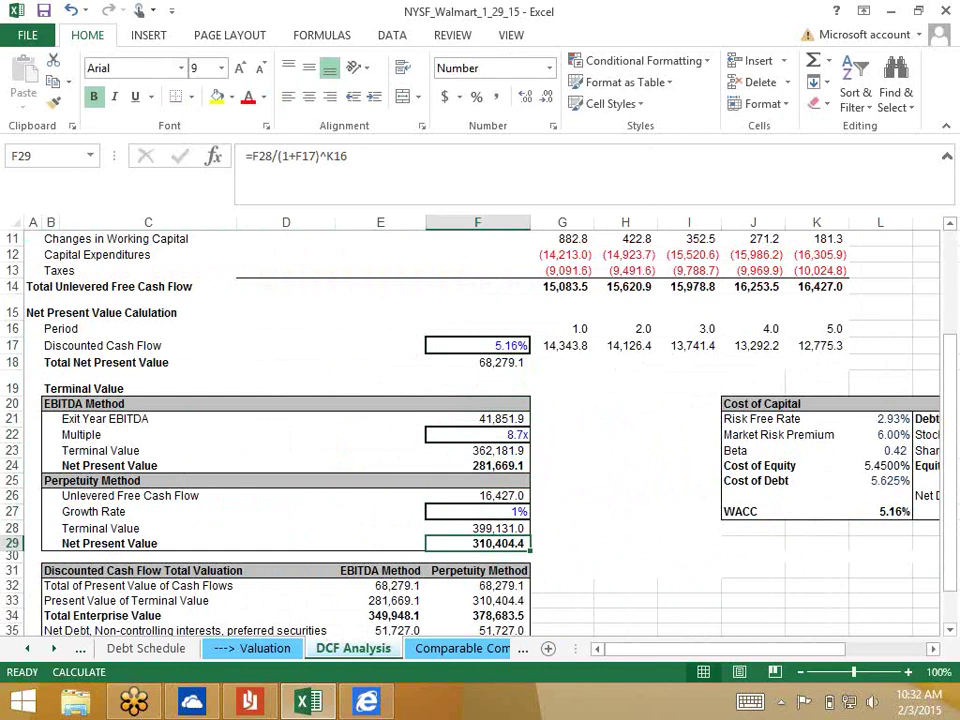
{"action": "key", "text": "Down"}
{"action": "key", "text": "Down"}
{"action": "key", "text": "Down"}
{"action": "key", "text": "Down"}
{"action": "key", "text": "Down"}
{"action": "key", "text": "Down"}
{"action": "key", "text": "Down"}
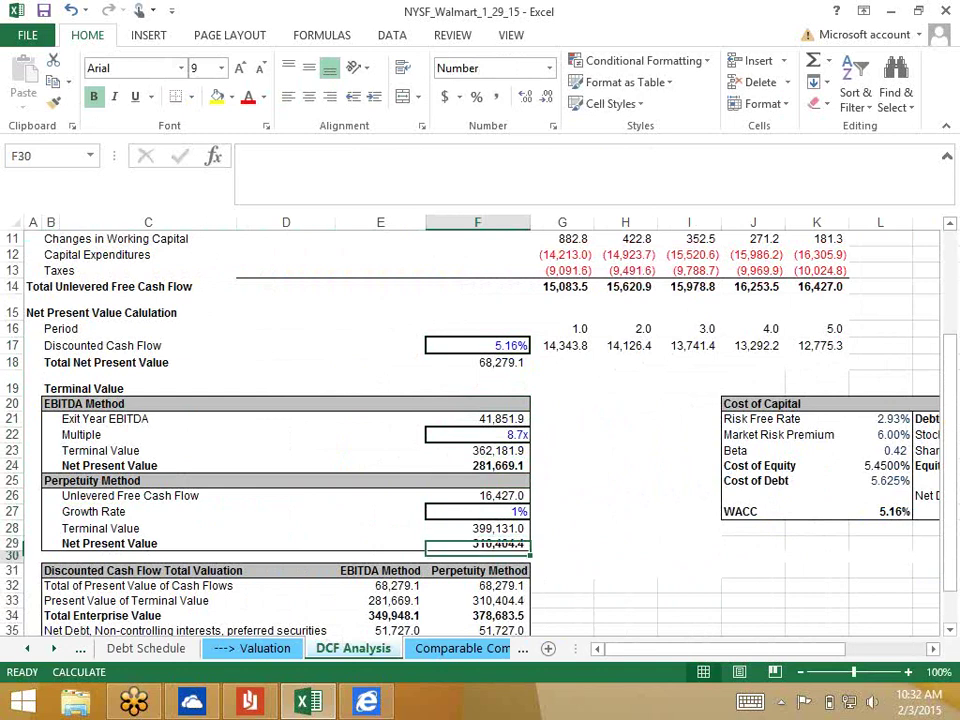
{"action": "key", "text": "Down"}
{"action": "key", "text": "Down"}
{"action": "key", "text": "Down"}
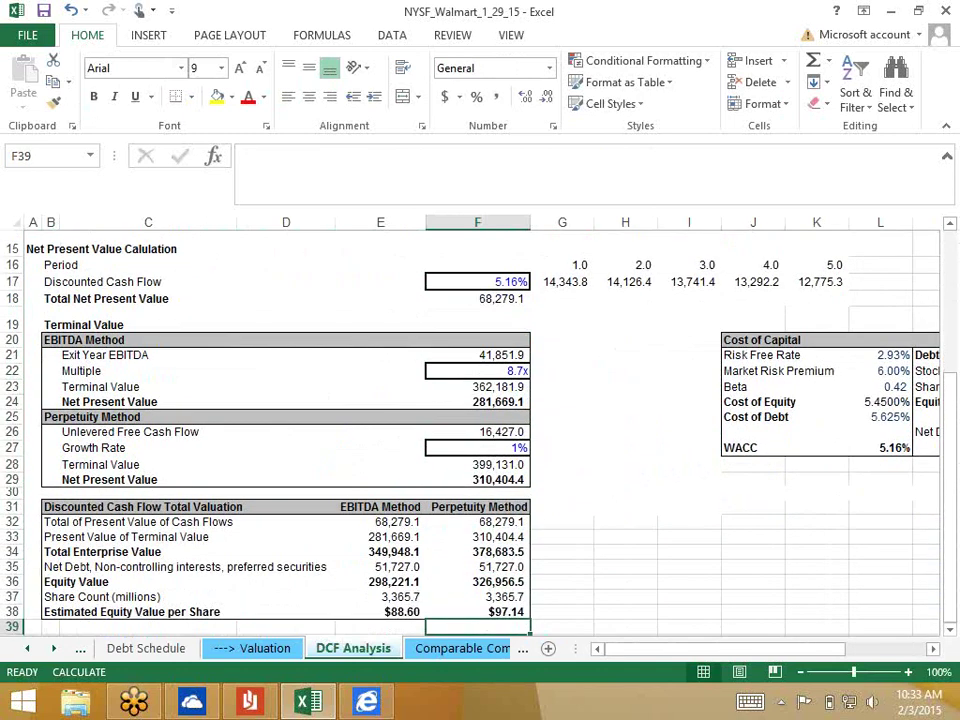
{"action": "key", "text": "Up"}
{"action": "key", "text": "Left"}
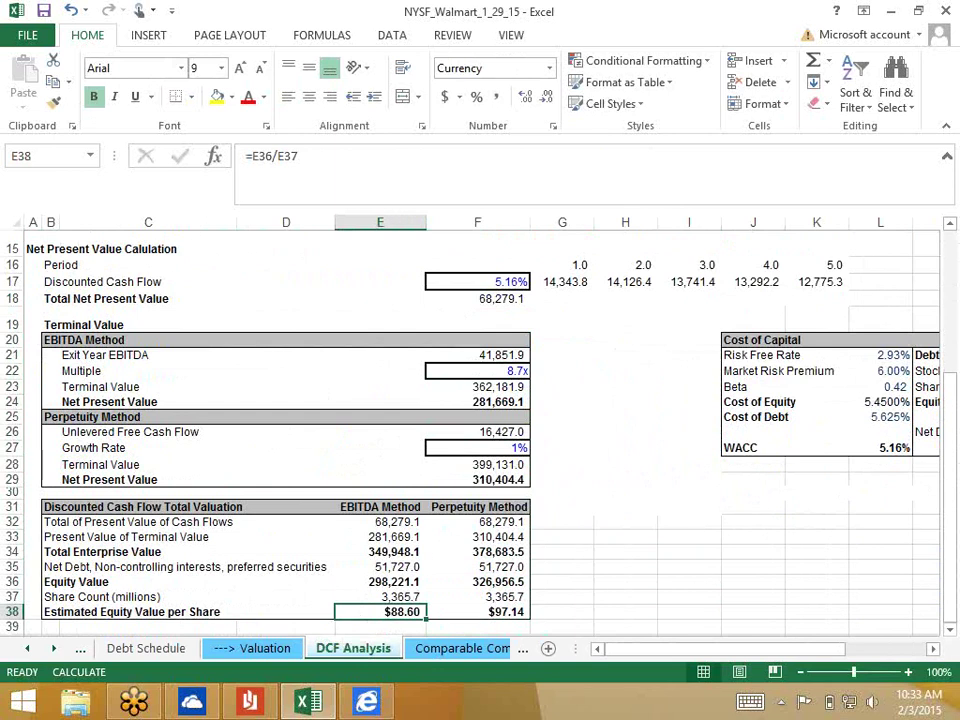
Step: Save a copy of the workbook to the Desktop as NYSF_Walmart_2_3_15
{"action": "key", "text": "alt+f"}
{"action": "key", "text": "a"}
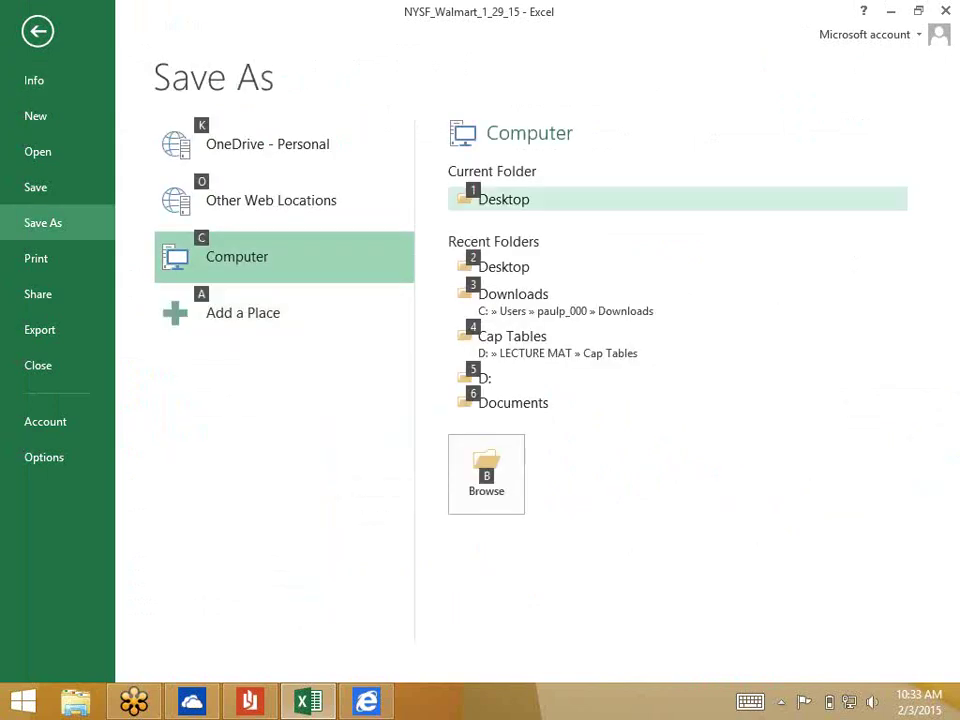
{"action": "left_click", "coordinate": [506, 196]}
{"action": "left_click", "coordinate": [507, 198]}
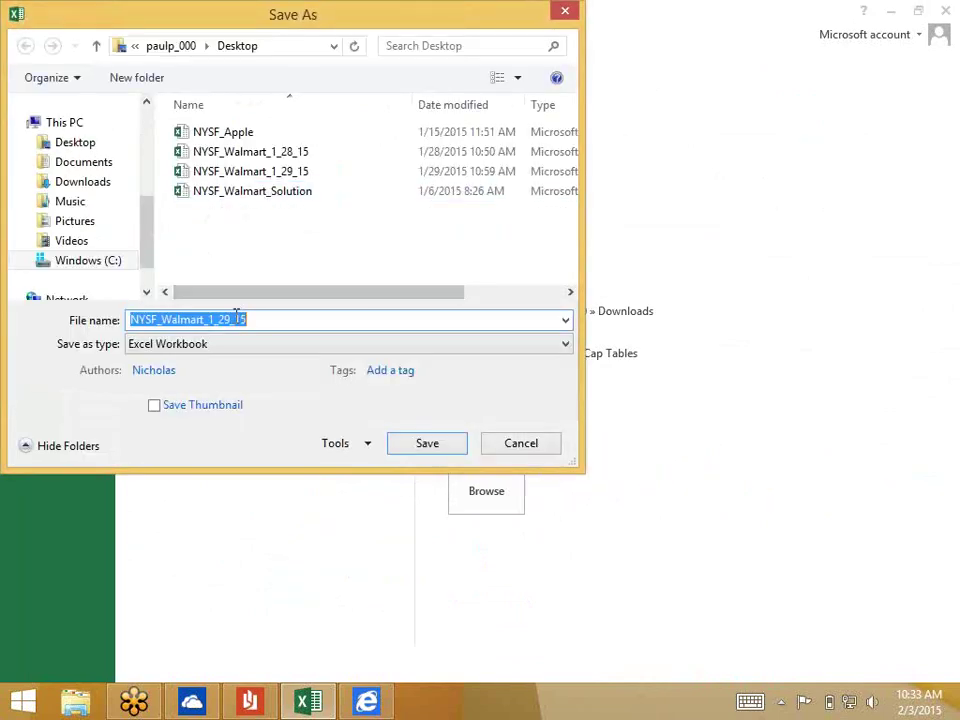
{"action": "left_click", "coordinate": [231, 320]}
{"action": "key", "text": "BackSpace"}
{"action": "key", "text": "BackSpace"}
{"action": "key", "text": "BackSpace"}
{"action": "key", "text": "BackSpace"}
{"action": "type", "text": "2_3"}
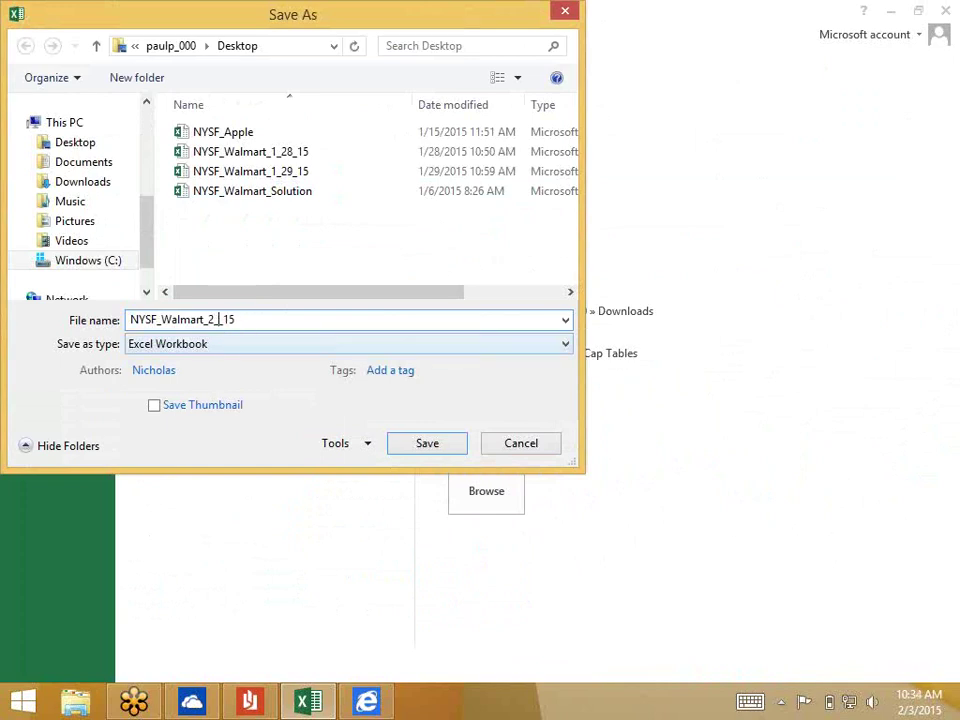
{"action": "key", "text": "Return"}
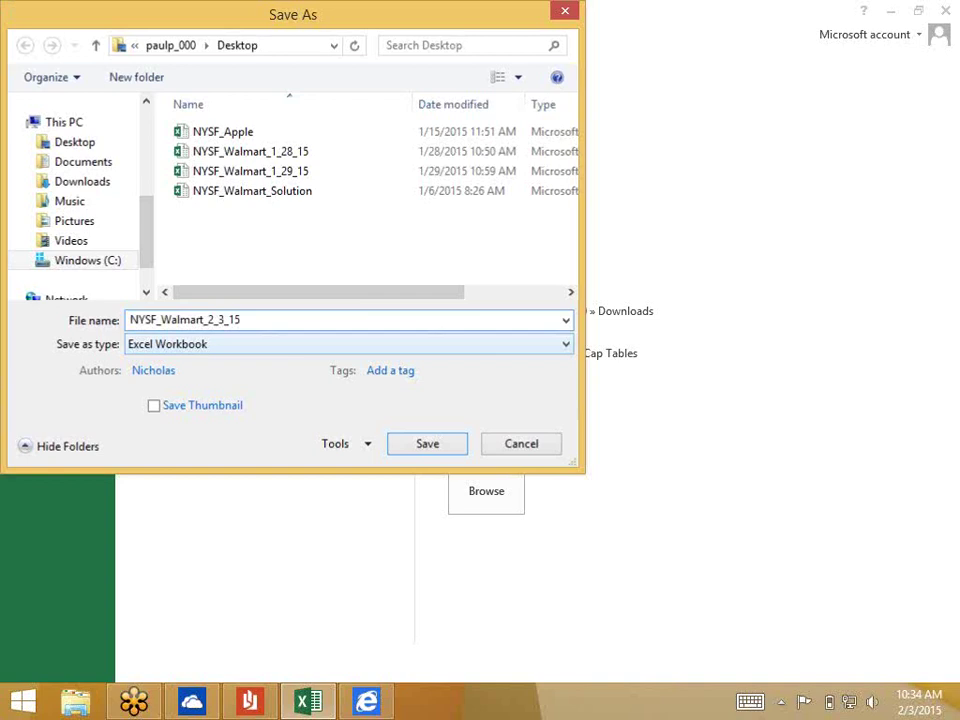
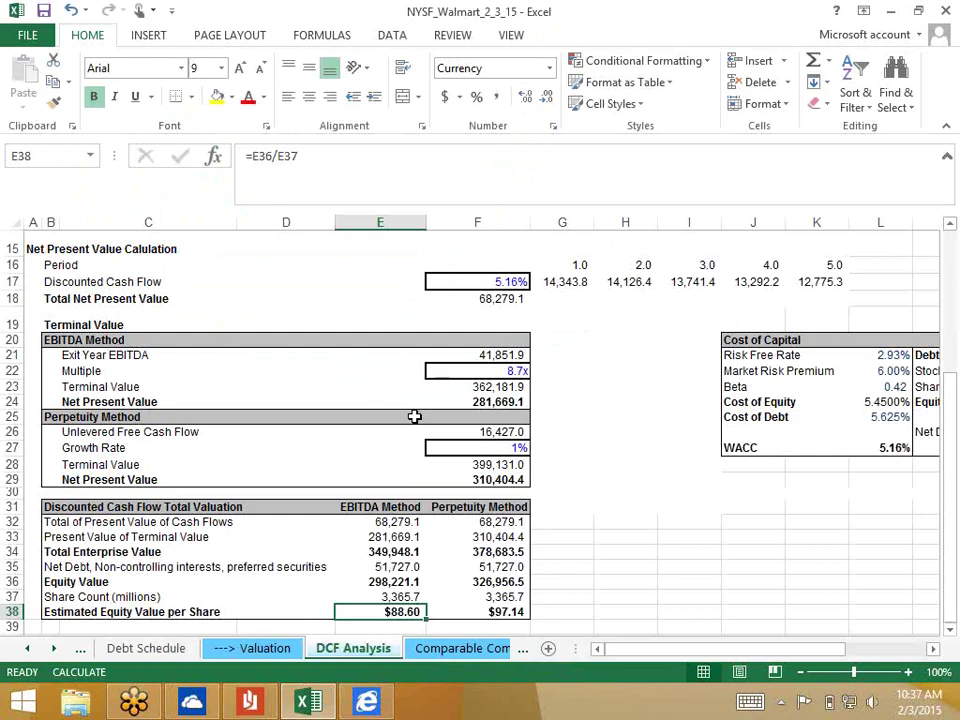
{"action": "key", "text": "Down"}
{"action": "key", "text": "Down"}
{"action": "key", "text": "Down"}
{"action": "key", "text": "Down"}
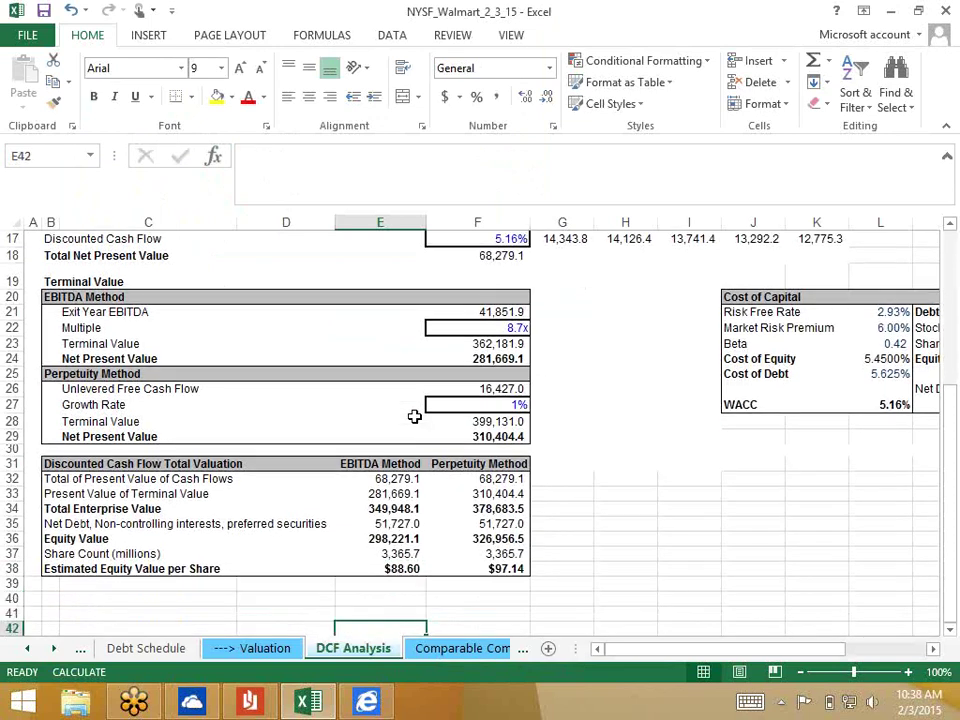
{"action": "key", "text": "Up"}
{"action": "key", "text": "Up"}
{"action": "key", "text": "Up"}
{"action": "key", "text": "Up"}
{"action": "key", "text": "Right"}
{"action": "key", "text": "Left"}
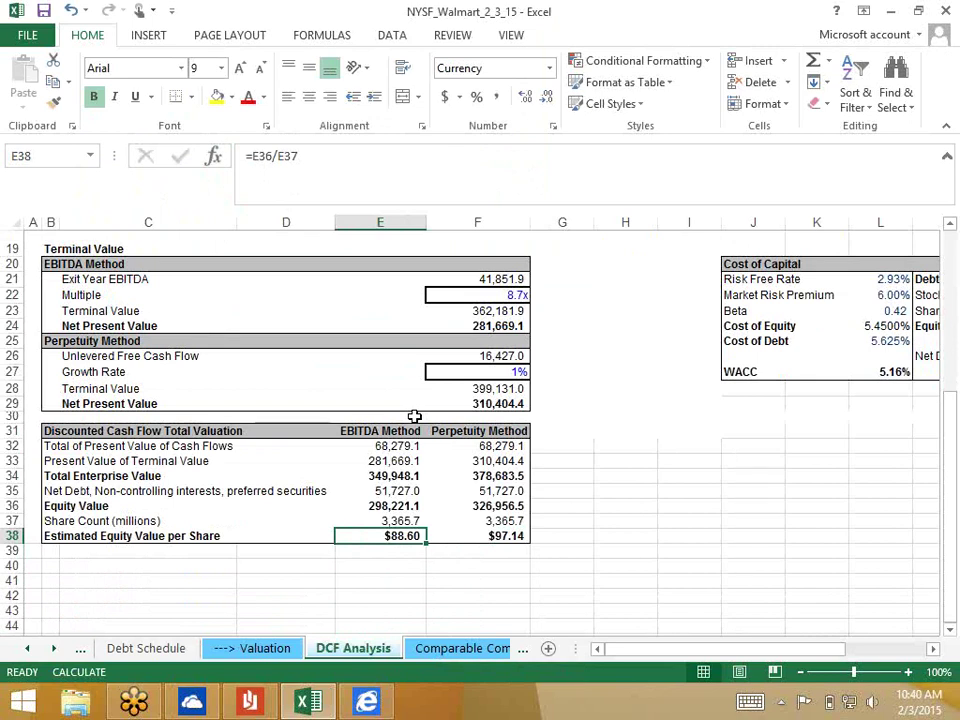
{"action": "key", "text": "Down"}
{"action": "key", "text": "Down"}
{"action": "key", "text": "Down"}
{"action": "key", "text": "Left"}
{"action": "key", "text": "Left"}
{"action": "key", "text": "Right"}
{"action": "key", "text": "Left"}
{"action": "key", "text": "Right"}
{"action": "key", "text": "Left"}
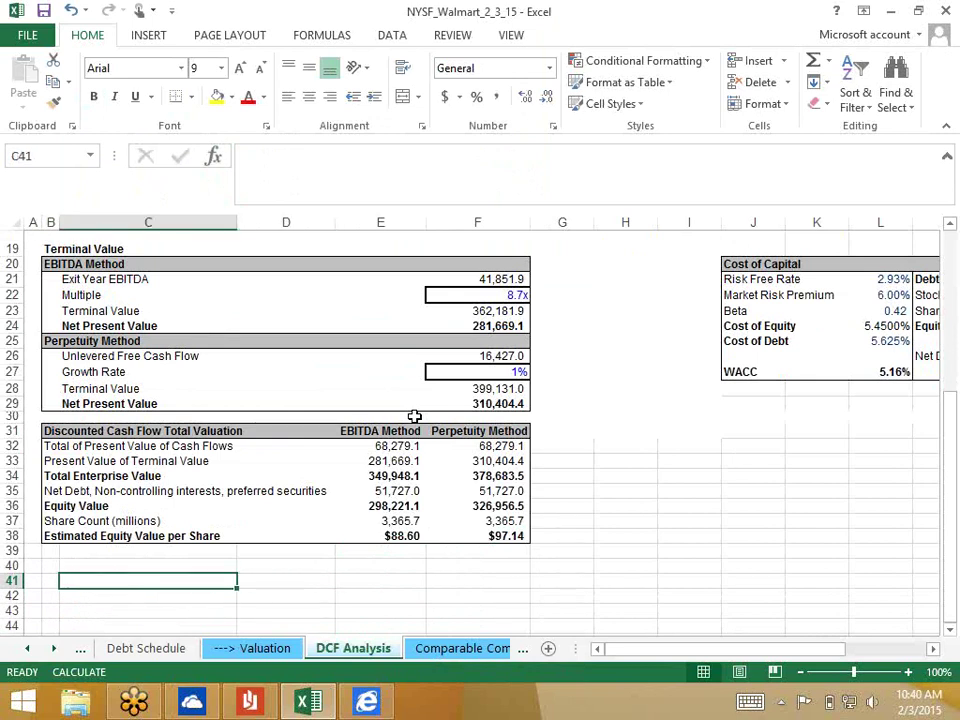
{"action": "key", "text": "Right"}
{"action": "key", "text": "Right"}
{"action": "key", "text": "Right"}
{"action": "key", "text": "Left"}
{"action": "key", "text": "Right"}
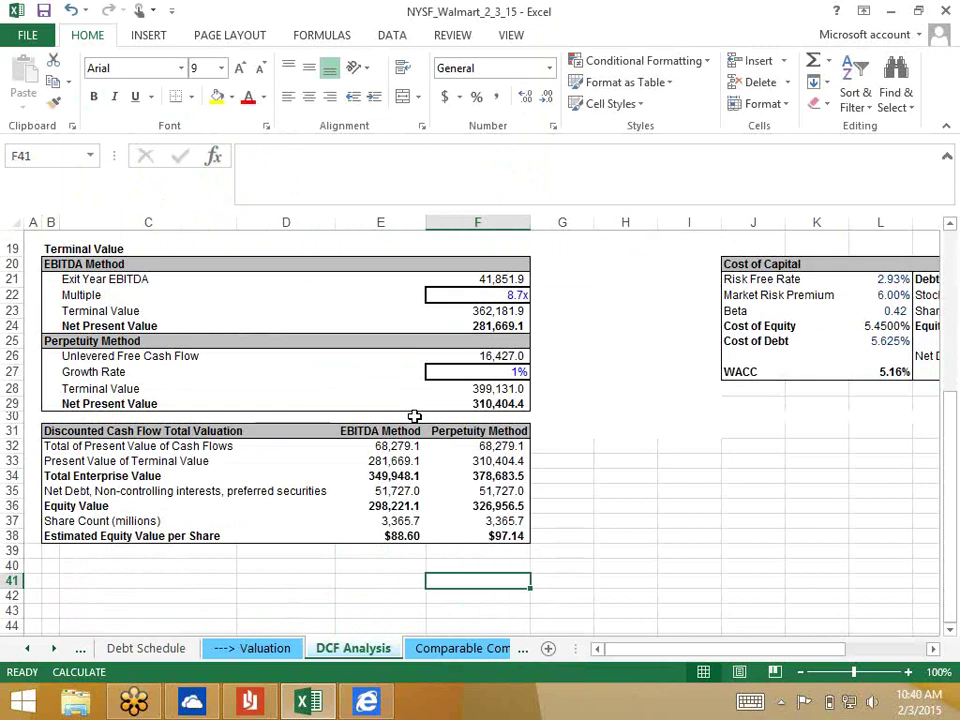
{"action": "key", "text": "Left"}
{"action": "key", "text": "Left"}
{"action": "key", "text": "Left"}
{"action": "key", "text": "Right"}
{"action": "key", "text": "Right"}
{"action": "key", "text": "Right"}
{"action": "key", "text": "Left"}
{"action": "key", "text": "Left"}
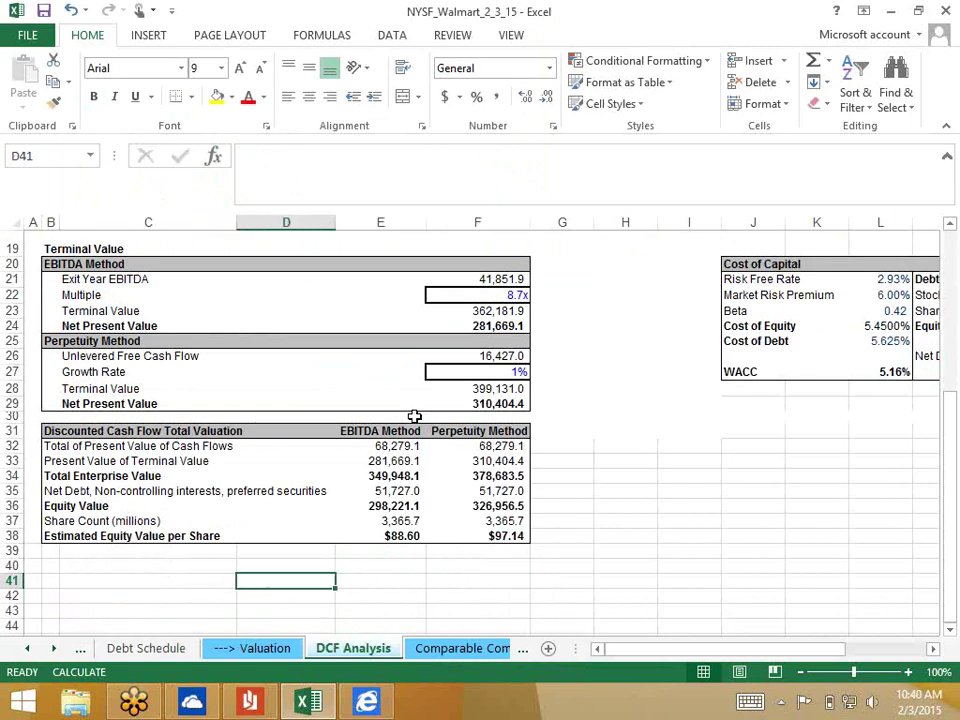
{"action": "key", "text": "Right"}
{"action": "key", "text": "Down"}
{"action": "key", "text": "Down"}
{"action": "key", "text": "Down"}
{"action": "key", "text": "Down"}
{"action": "key", "text": "Up"}
{"action": "key", "text": "Up"}
{"action": "key", "text": "Up"}
{"action": "key", "text": "Up"}
{"action": "key", "text": "Up"}
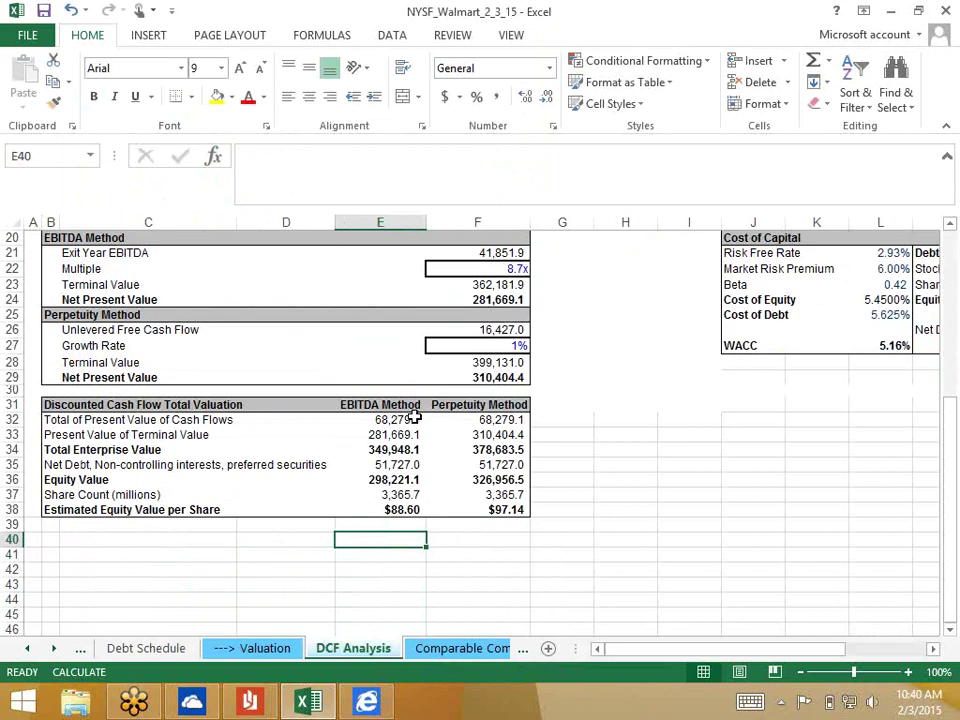
Step: Enter the label EBITDA Equity Value in B40, below the Discounted Cash Flow Total Valuation table
{"action": "key", "text": "Left"}
{"action": "key", "text": "Left"}
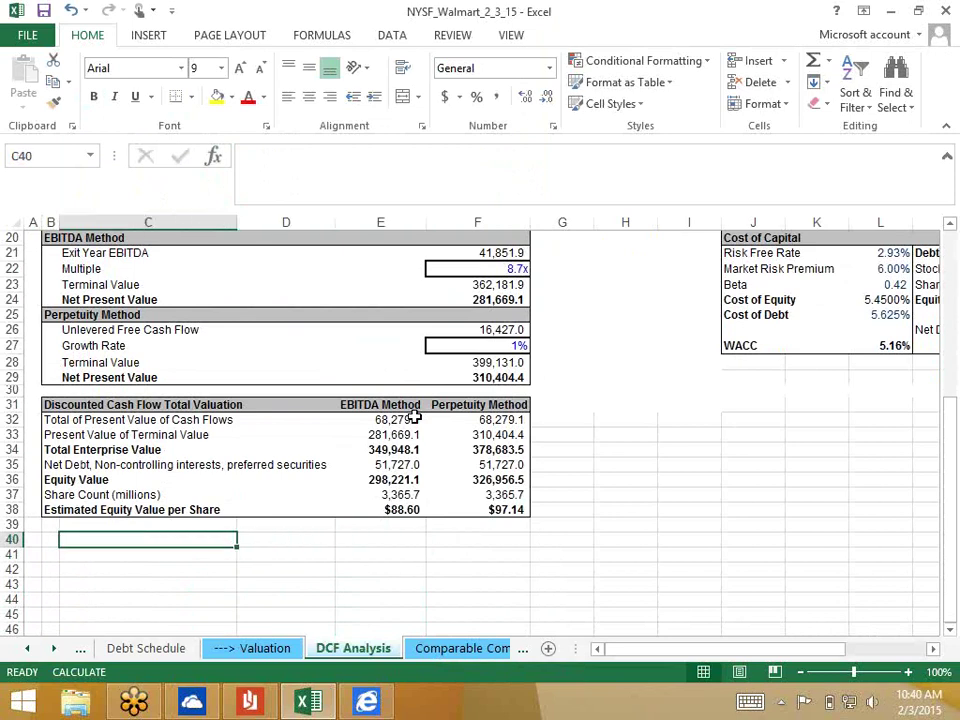
{"action": "key", "text": "Left"}
{"action": "key", "text": "Right"}
{"action": "key", "text": "Right"}
{"action": "key", "text": "Left"}
{"action": "key", "text": "Left"}
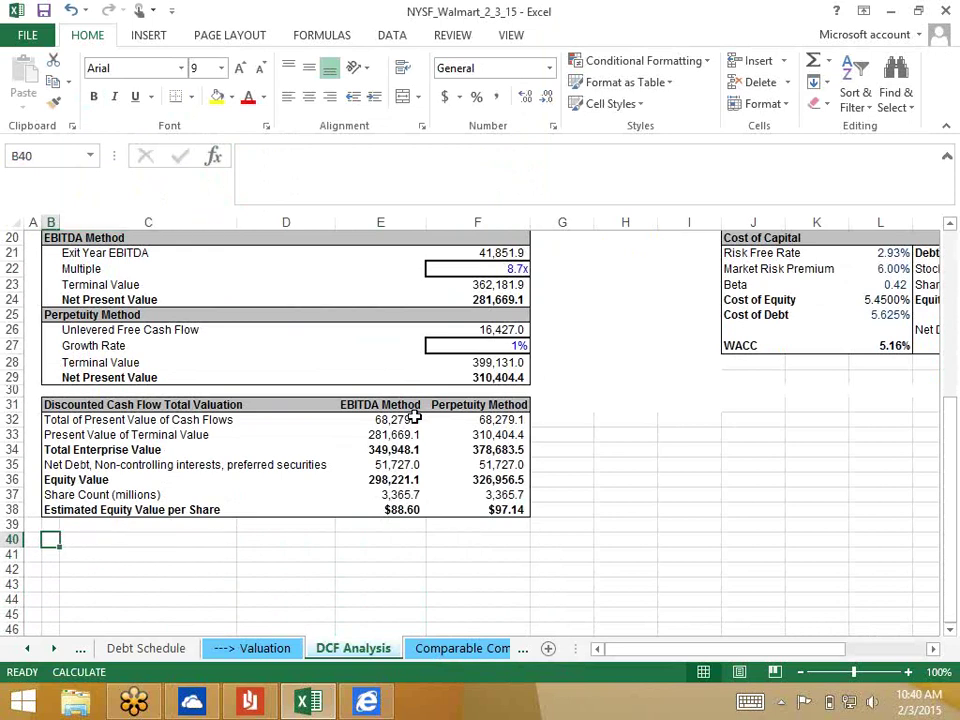
{"action": "type", "text": "EBI"}
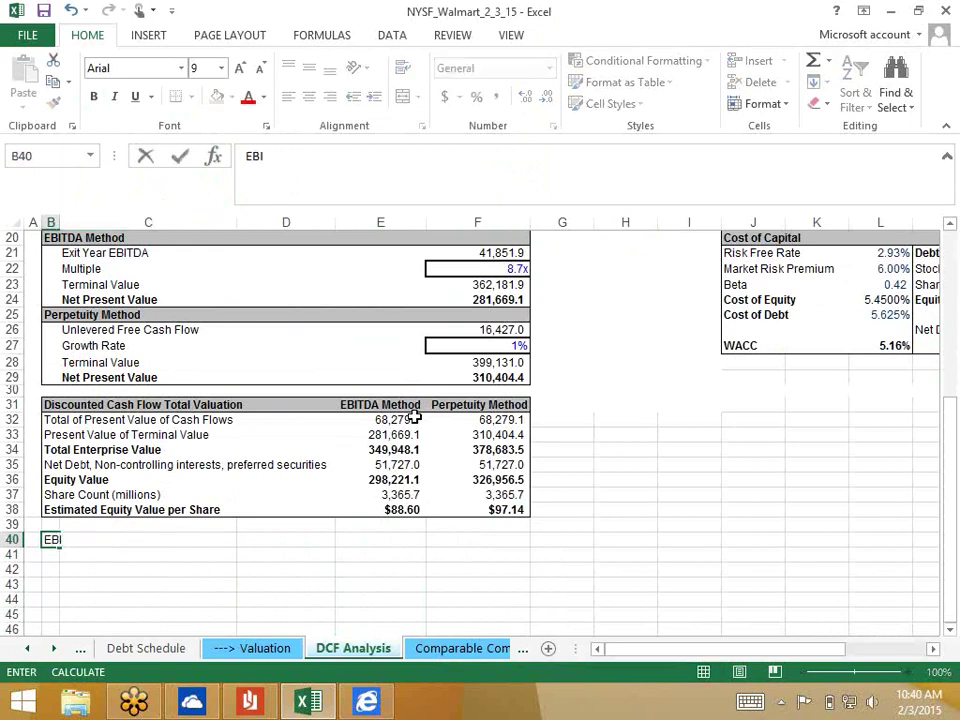
{"action": "type", "text": "TDA"}
{"action": "type", "text": " Eqiot"}
{"action": "type", "text": "y"}
{"action": "key", "text": "BackSpace"}
{"action": "key", "text": "BackSpace"}
{"action": "key", "text": "BackSpace"}
{"action": "key", "text": "BackSpace"}
{"action": "type", "text": "uiy Value"}
{"action": "key", "text": "ctrl+Return"}
Step: Correct the spelling of Equity in the B40 label so it reads EBITDA Equity Value
{"action": "key", "text": "Left"}
{"action": "key", "text": "Right"}
{"action": "key", "text": "F2"}
{"action": "key", "text": "Left"}
{"action": "key", "text": "Left"}
{"action": "key", "text": "Left"}
{"action": "key", "text": "Left"}
{"action": "key", "text": "Left"}
{"action": "key", "text": "Left"}
{"action": "key", "text": "Left"}
{"action": "key", "text": "Left"}
{"action": "key", "text": "Left"}
{"action": "key", "text": "Delete"}
{"action": "key", "text": "Right"}
{"action": "key", "text": "Right"}
{"action": "key", "text": "Right"}
{"action": "type", "text": "t"}
{"action": "key", "text": "Return"}
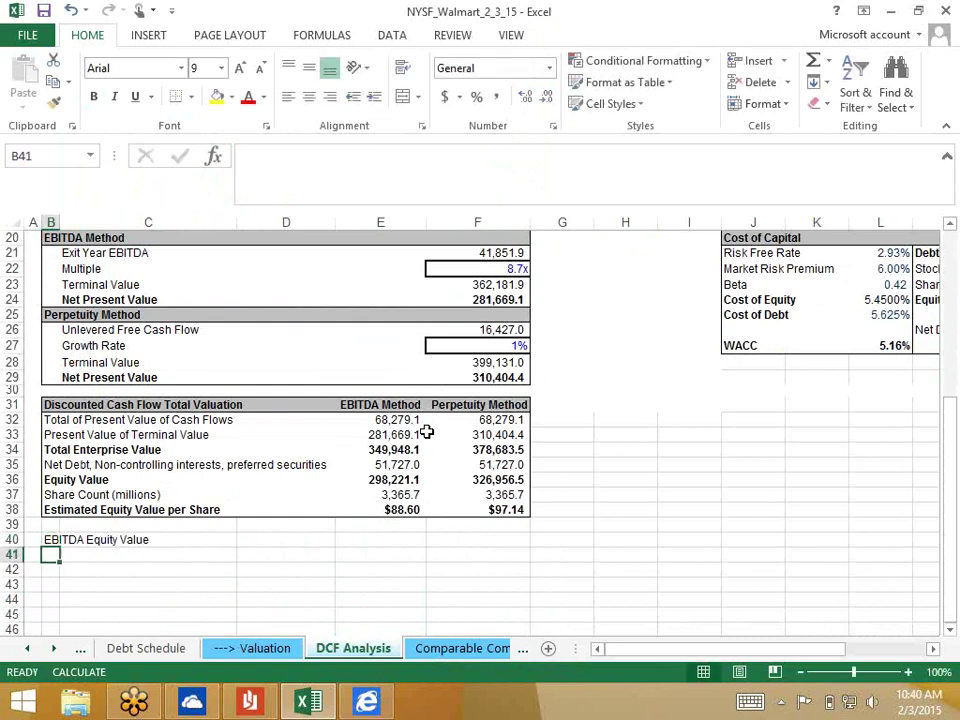
{"action": "key", "text": "Right"}
{"action": "key", "text": "Right"}
{"action": "key", "text": "Right"}
{"action": "key", "text": "Up"}
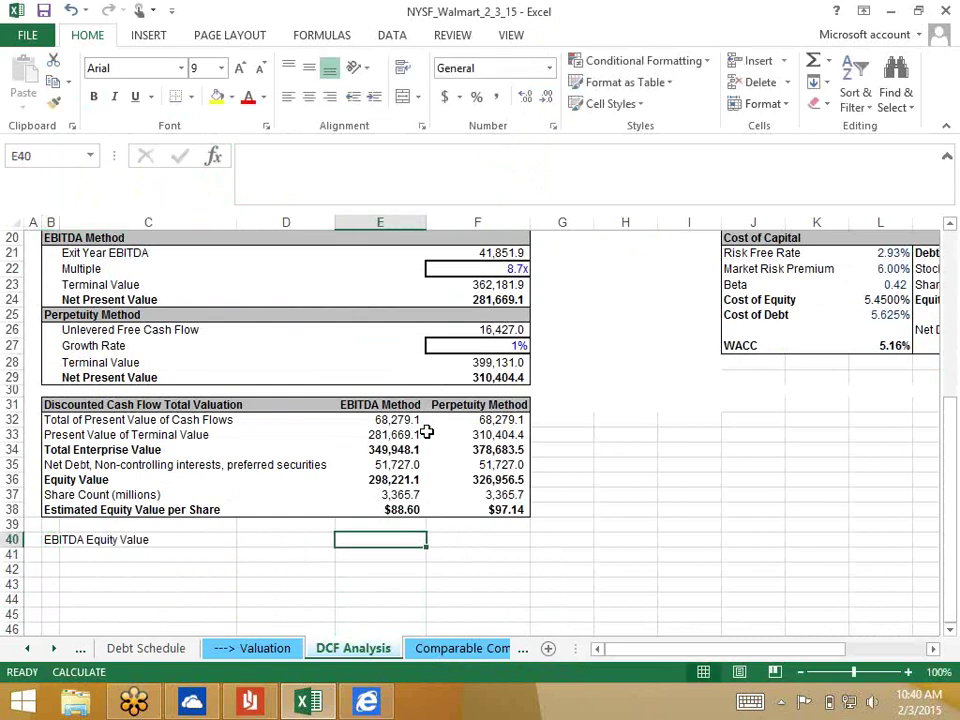
{"action": "key", "text": "Left"}
{"action": "key", "text": "Left"}
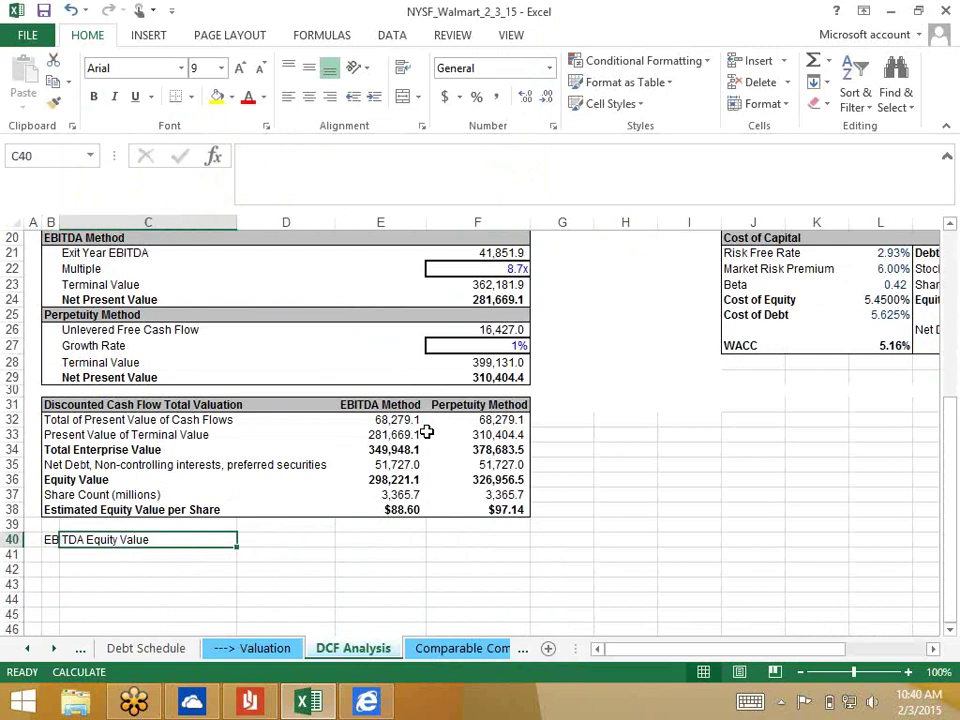
{"action": "key", "text": "Left"}
{"action": "key", "text": "Right"}
{"action": "key", "text": "Right"}
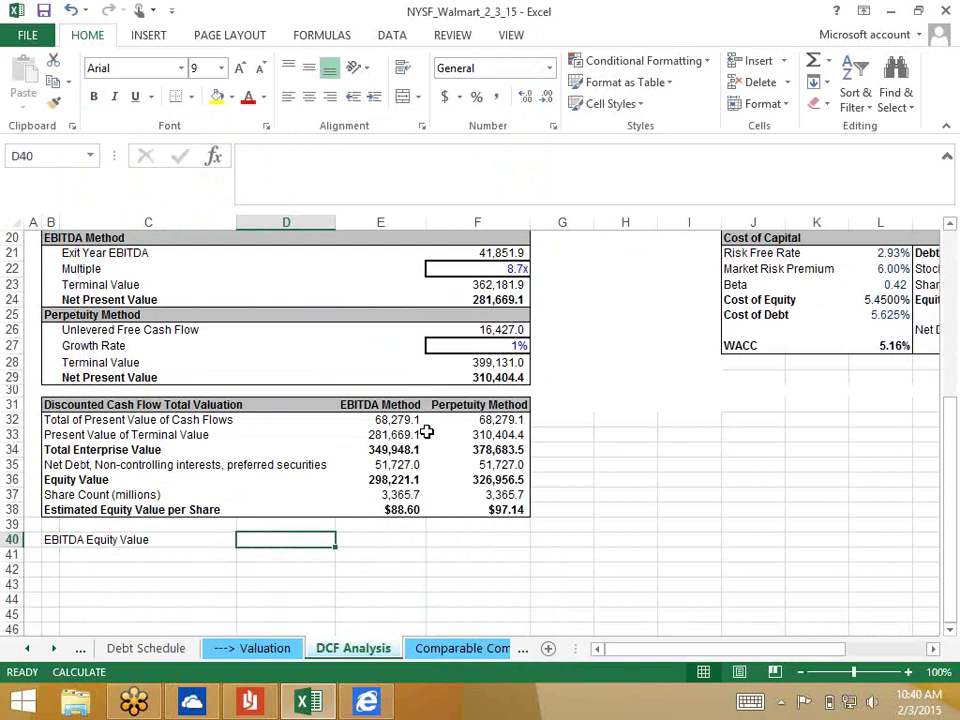
{"action": "key", "text": "Left"}
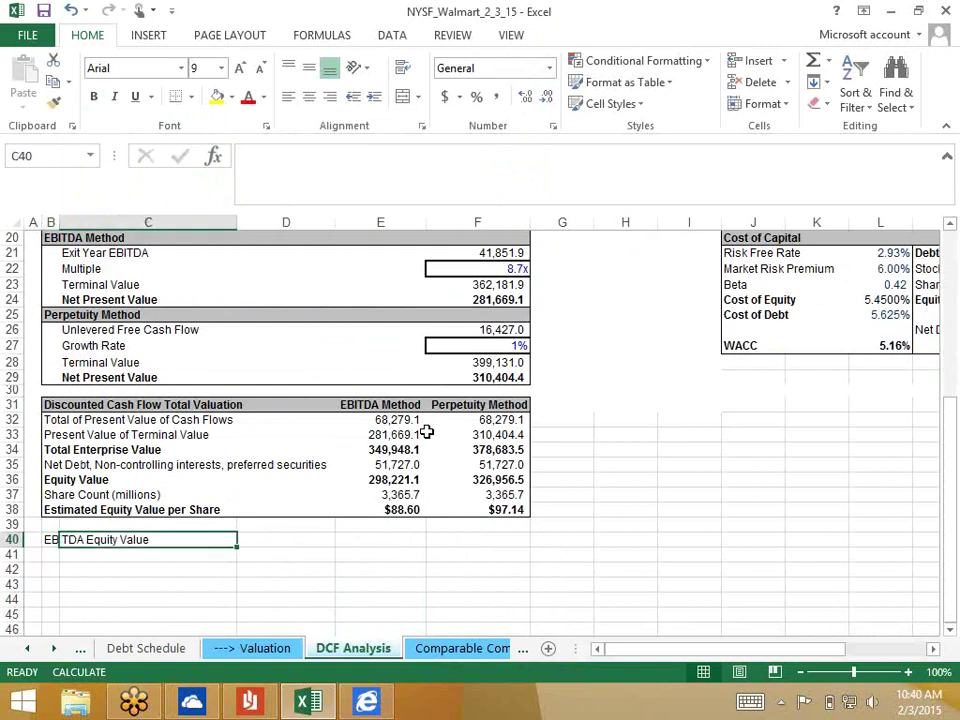
{"action": "key", "text": "Right"}
{"action": "key", "text": "Right"}
{"action": "key", "text": "Right"}
{"action": "key", "text": "Left"}
{"action": "key", "text": "Left"}
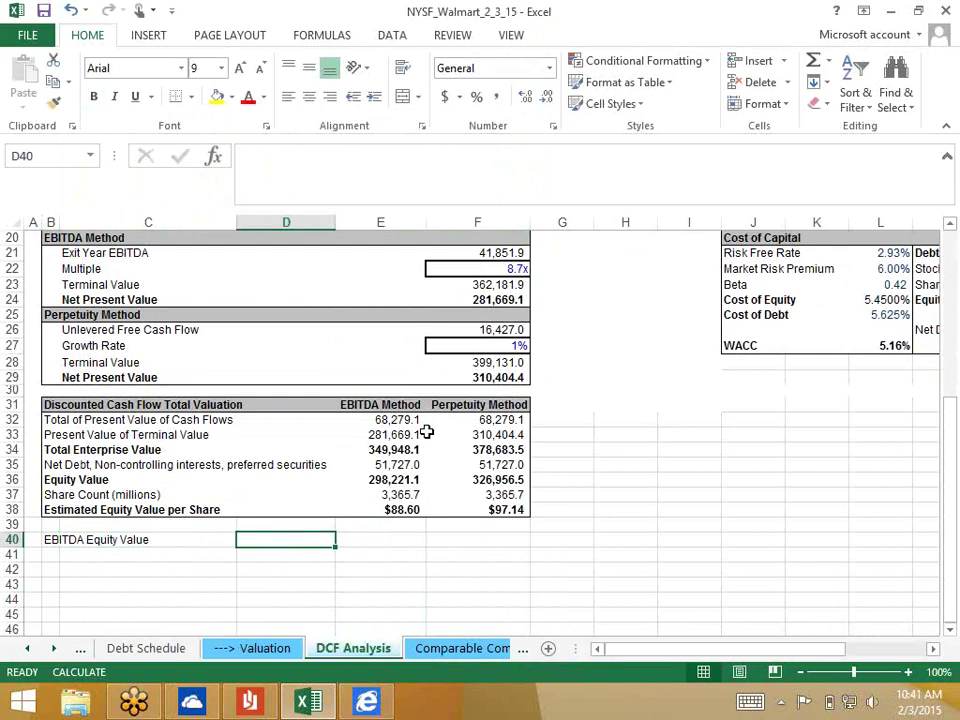
{"action": "scroll", "coordinate": [426, 432], "scroll_direction": "up", "scroll_amount": 3}
{"action": "scroll", "coordinate": [426, 432], "scroll_direction": "down", "scroll_amount": 4}
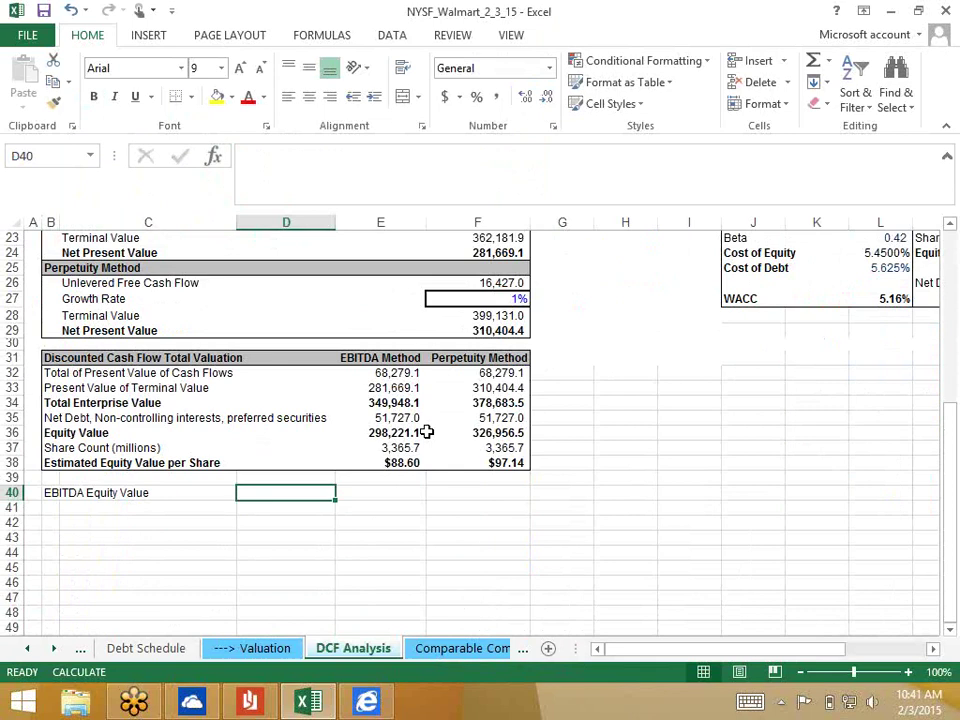
{"action": "key", "text": "Right"}
{"action": "key", "text": "Right"}
{"action": "key", "text": "Right"}
{"action": "key", "text": "Left"}
{"action": "key", "text": "Left"}
{"action": "key", "text": "Left"}
{"action": "scroll", "coordinate": [426, 432], "scroll_direction": "up", "scroll_amount": 3}
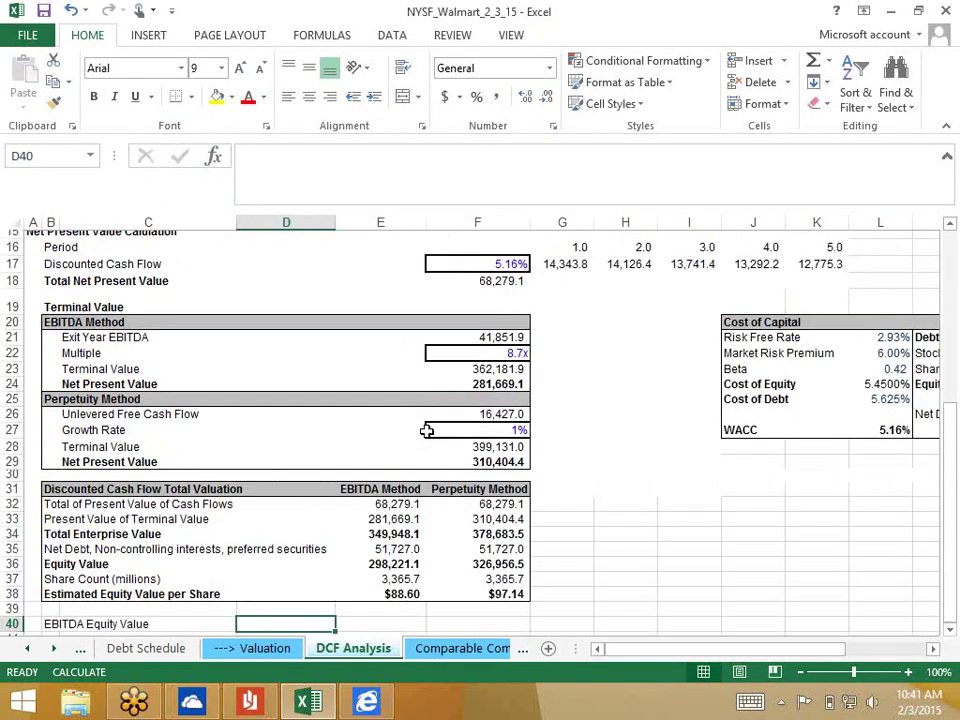
Step: Try a Beta of 0.29 in the Cost of Capital table and undo the change
{"action": "left_click", "coordinate": [849, 383]}
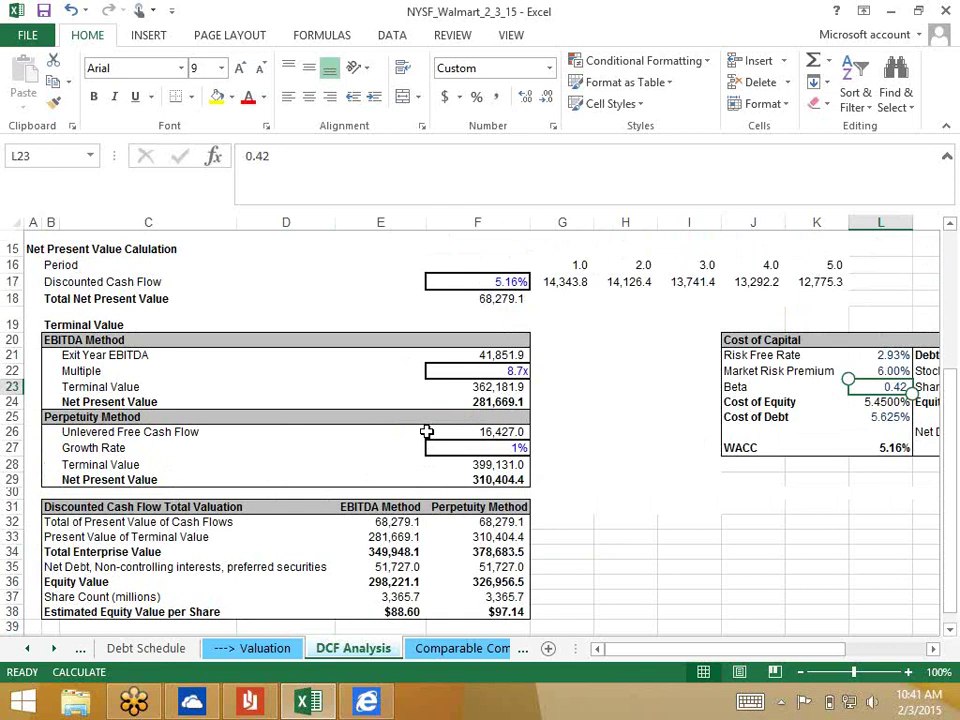
{"action": "type", "text": "0.29"}
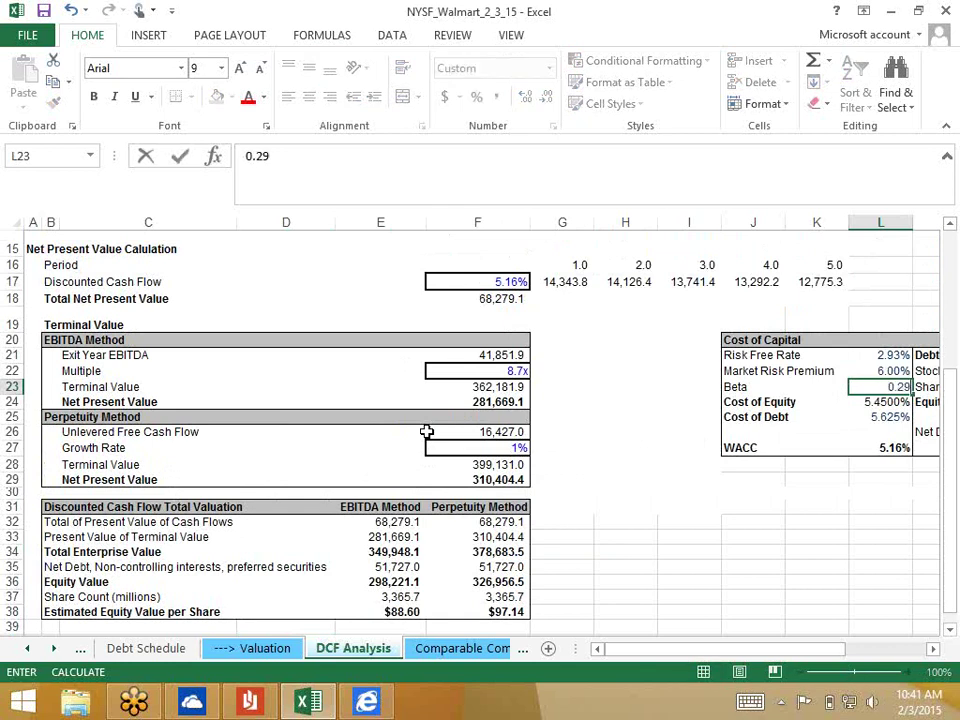
{"action": "key", "text": "Return"}
{"action": "key", "text": "Up"}
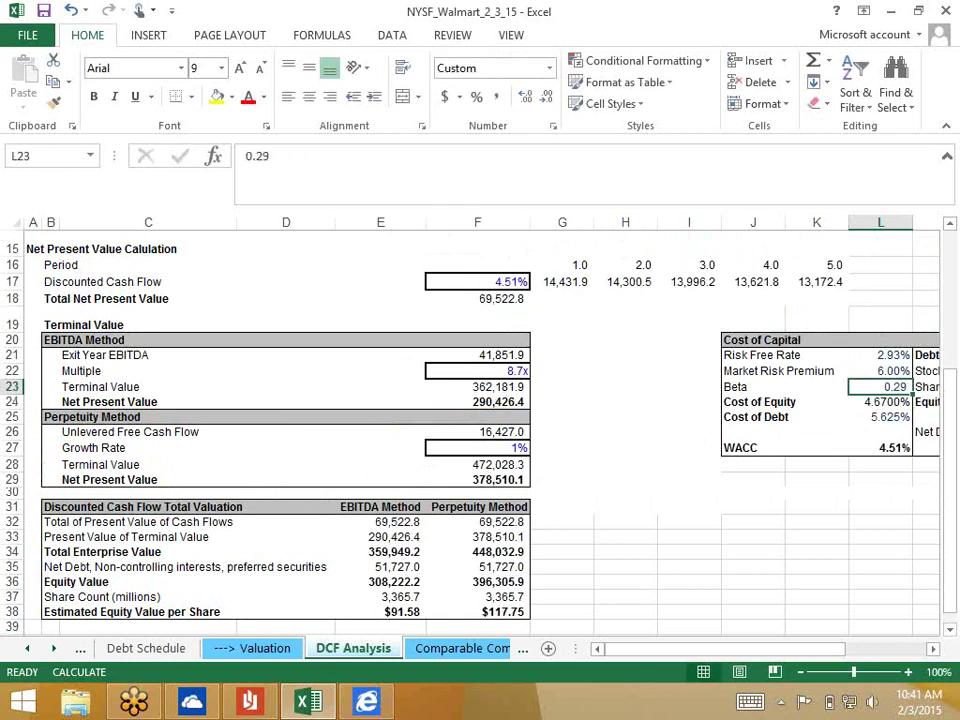
{"action": "key", "text": "ctrl+z"}
Step: Enter the discount rates 4% in E40 and 5% in F40, in the EBITDA Equity Value row
{"action": "key", "text": "Down"}
{"action": "scroll", "coordinate": [426, 432], "scroll_direction": "down", "scroll_amount": 3}
{"action": "key", "text": "Left"}
{"action": "key", "text": "Left"}
{"action": "key", "text": "Left"}
{"action": "key", "text": "Left"}
{"action": "key", "text": "Left"}
{"action": "key", "text": "Left"}
{"action": "key", "text": "Left"}
{"action": "key", "text": "Down"}
{"action": "key", "text": "Down"}
{"action": "key", "text": "Down"}
{"action": "key", "text": "Down"}
{"action": "key", "text": "Down"}
{"action": "key", "text": "Down"}
{"action": "key", "text": "Down"}
{"action": "key", "text": "Down"}
{"action": "key", "text": "Down"}
{"action": "key", "text": "Down"}
{"action": "key", "text": "Down"}
{"action": "key", "text": "Down"}
{"action": "key", "text": "Down"}
{"action": "key", "text": "Down"}
{"action": "key", "text": "Down"}
{"action": "key", "text": "Down"}
{"action": "key", "text": "Down"}
{"action": "key", "text": "Up"}
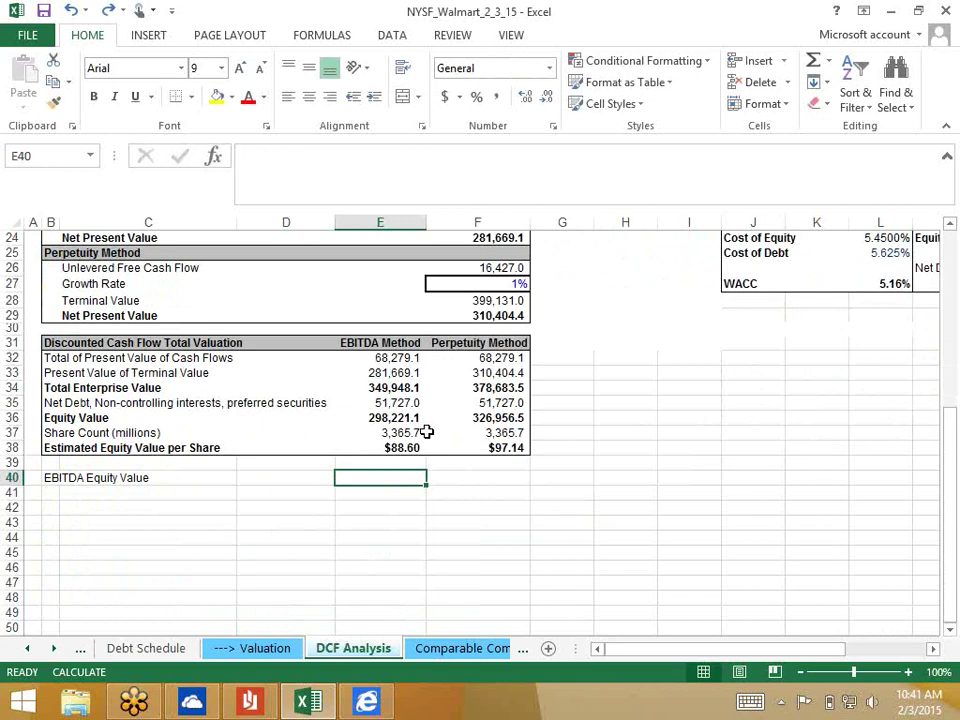
{"action": "type", "text": "4%"}
{"action": "key", "text": "Tab"}
{"action": "type", "text": "5%"}
{"action": "key", "text": "Tab"}
{"action": "key", "text": "Left"}
{"action": "key", "text": "Left"}
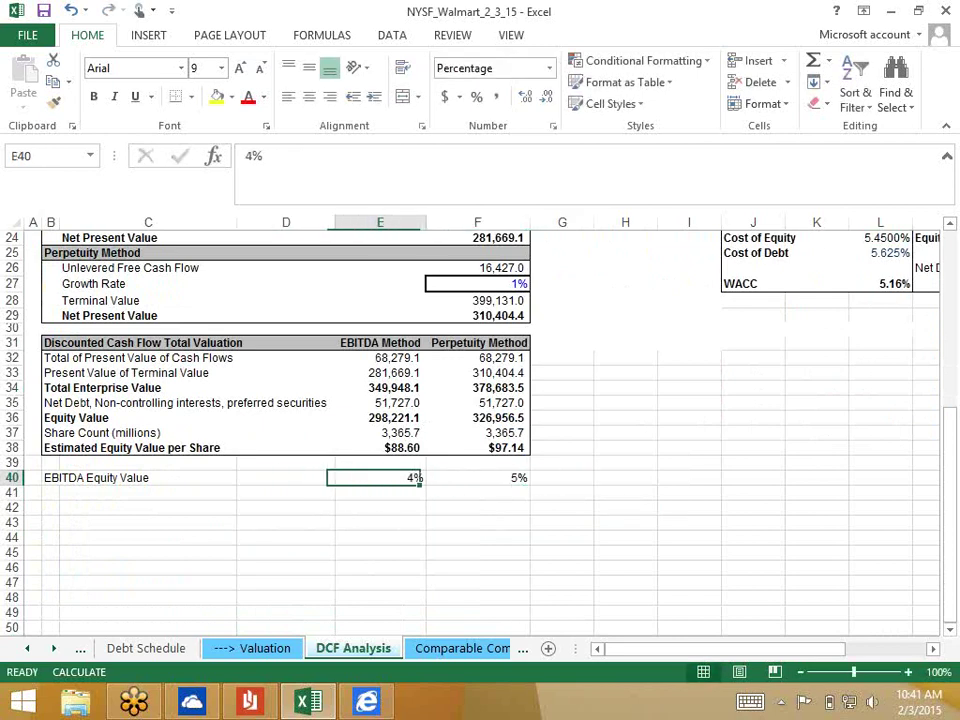
Step: Copy the rates in E40:F40 one column over to D40:E40 and set F40 to 6%
{"action": "key", "text": "shift+Right"}
{"action": "key", "text": "ctrl+c"}
{"action": "key", "text": "Left"}
{"action": "key", "text": "ctrl+v"}
{"action": "key", "text": "Right"}
{"action": "key", "text": "Right"}
{"action": "type", "text": "6"}
{"action": "key", "text": "Return"}
{"action": "key", "text": "Up"}
{"action": "key", "text": "Right"}
{"action": "left_click", "coordinate": [286, 477]}
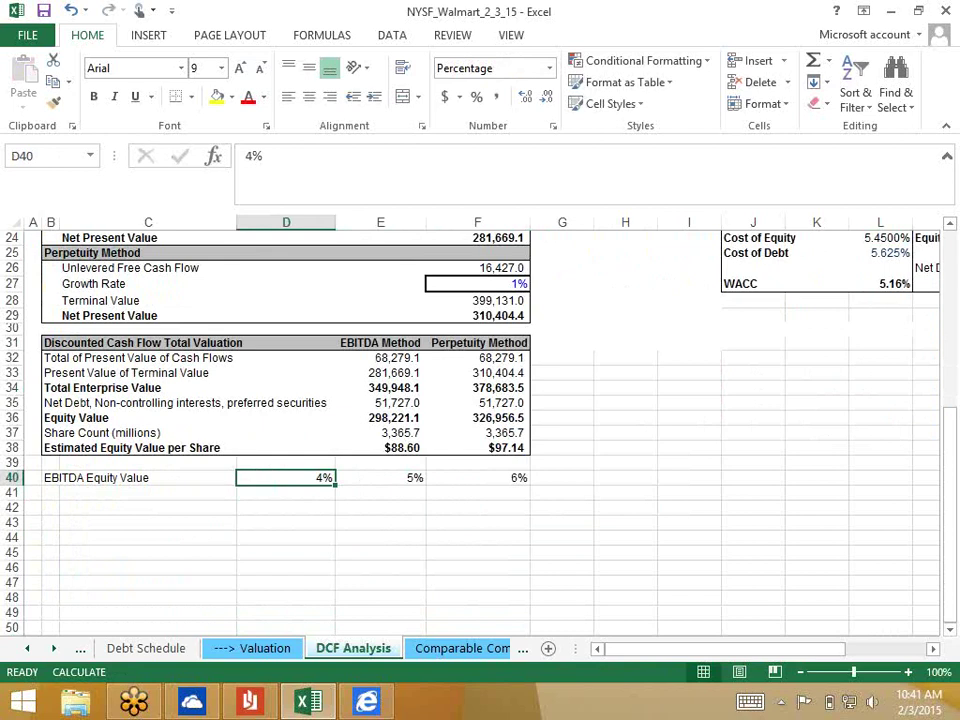
{"action": "left_click", "coordinate": [148, 477]}
{"action": "left_click", "coordinate": [148, 492]}
{"action": "left_click", "coordinate": [286, 492]}
{"action": "left_click", "coordinate": [148, 492]}
{"action": "left_click", "coordinate": [148, 477]}
{"action": "left_click", "coordinate": [148, 492]}
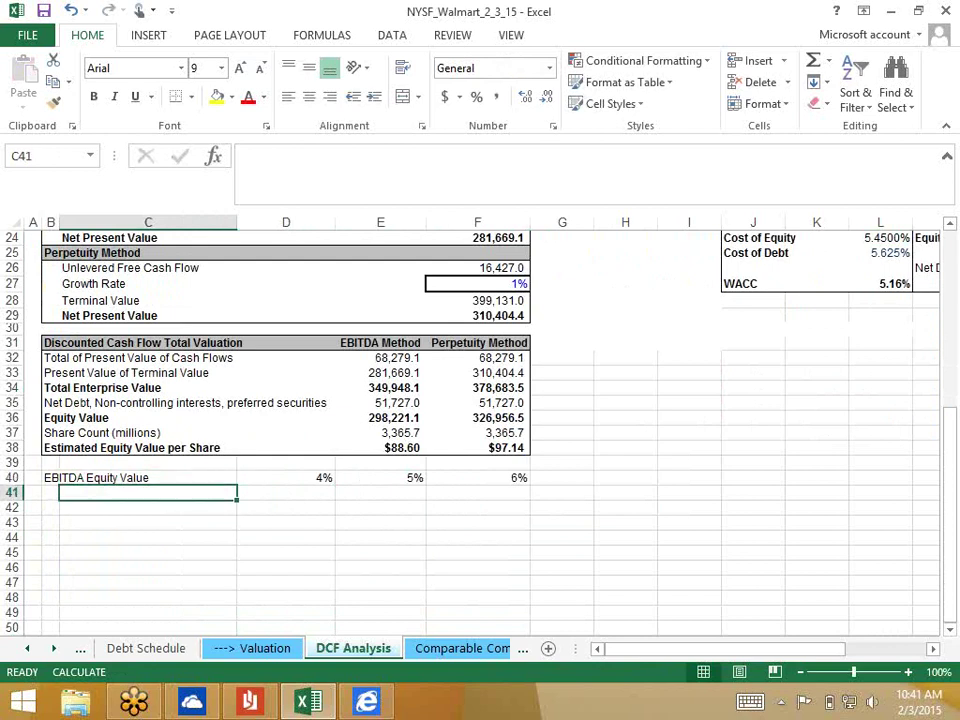
Step: Enter the EBITDA multiples 8x and 9x as row headings in C41 and C42
{"action": "scroll", "coordinate": [350, 350], "scroll_direction": "up", "scroll_amount": 2}
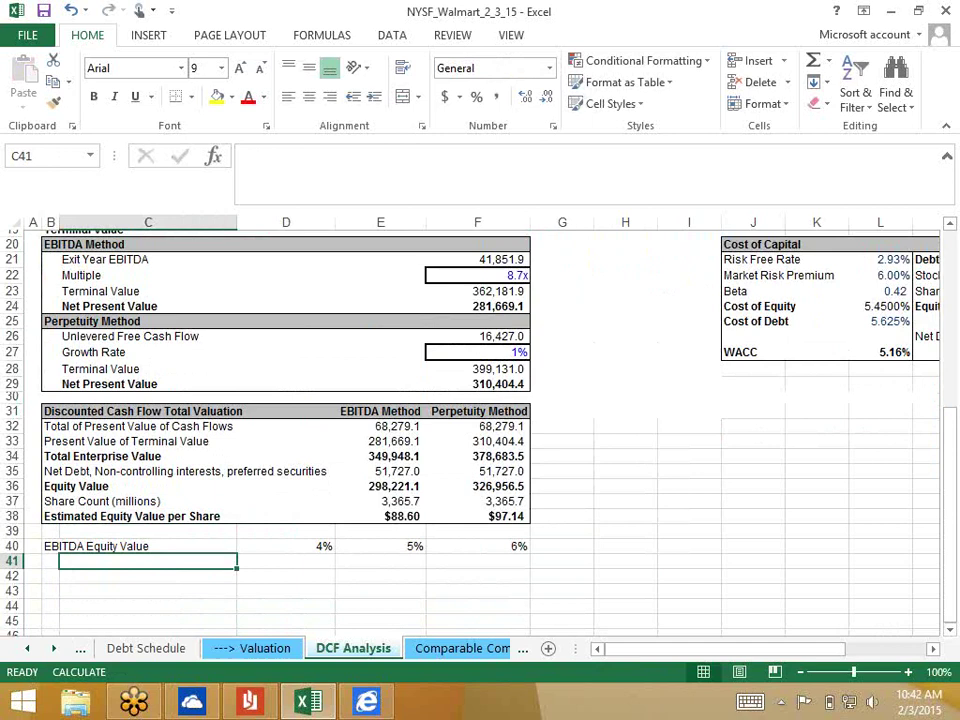
{"action": "scroll", "coordinate": [350, 350], "scroll_direction": "down", "scroll_amount": 2}
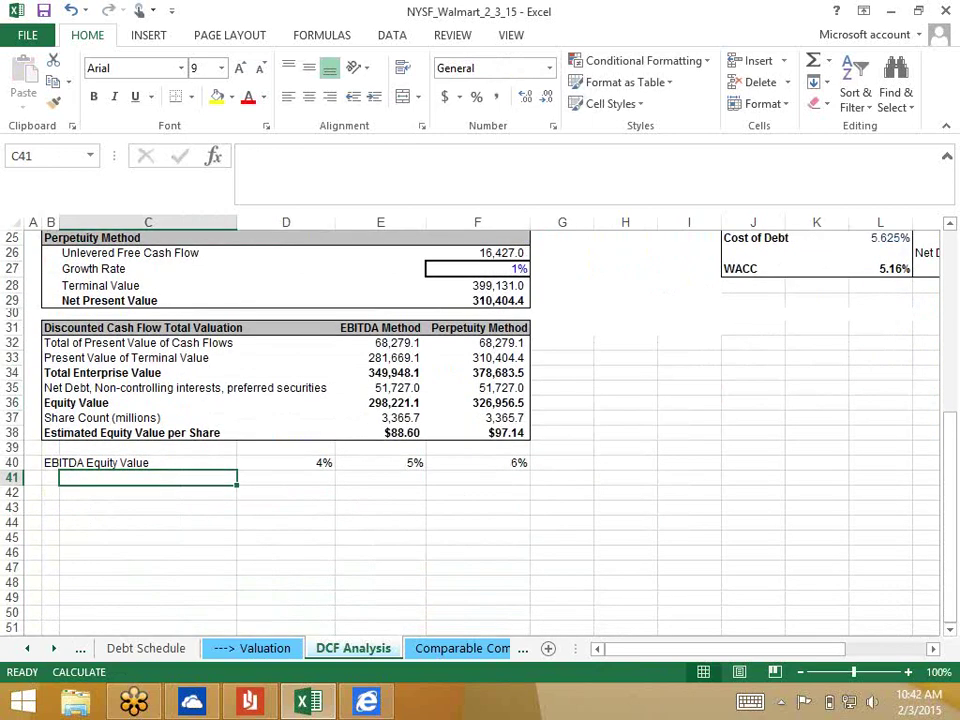
{"action": "type", "text": "8x"}
{"action": "key", "text": "Return"}
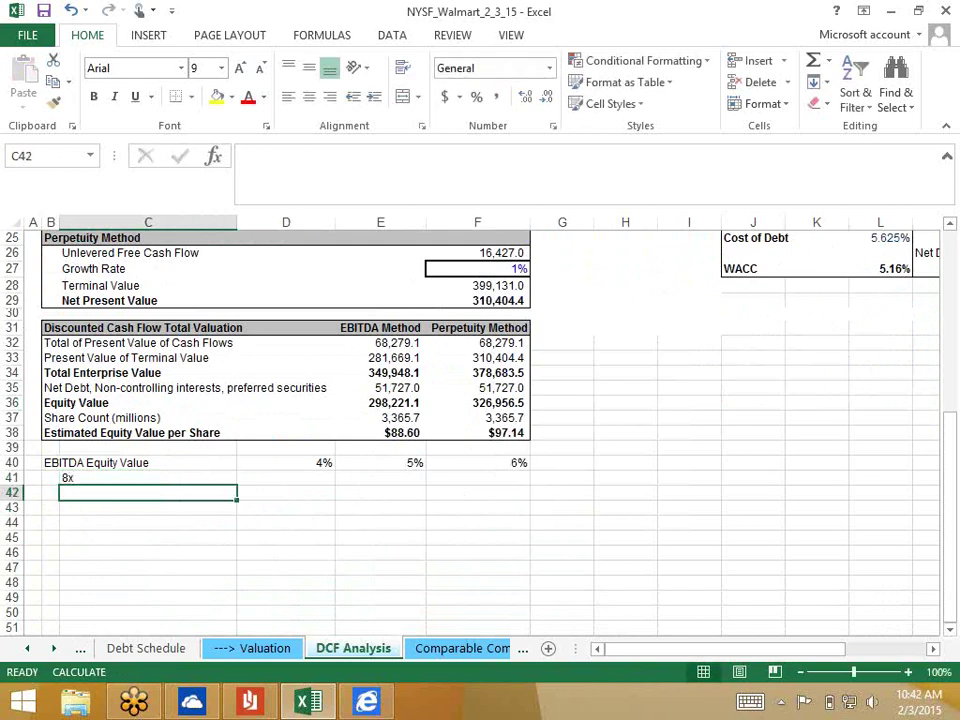
{"action": "type", "text": "9x"}
{"action": "key", "text": "Return"}
Step: Enter the EBITDA multiples as plain numbers 8, 9 and 10 in C41:C43
{"action": "left_click", "coordinate": [148, 477]}
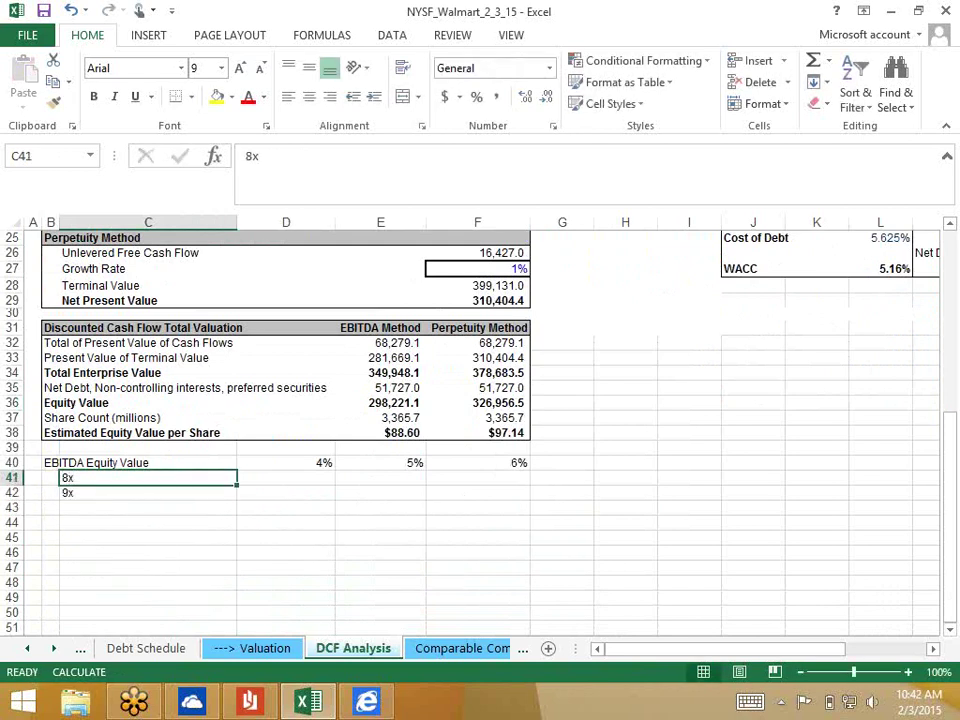
{"action": "type", "text": "8"}
{"action": "key", "text": "Return"}
{"action": "type", "text": "9"}
{"action": "key", "text": "Return"}
{"action": "type", "text": "10"}
{"action": "key", "text": "Return"}
{"action": "key", "text": "Up"}
{"action": "key", "text": "Up"}
Step: Link the corner cell C40 to the EBITDA Method's Estimated Equity Value per Share with =E38
{"action": "left_click", "coordinate": [148, 462]}
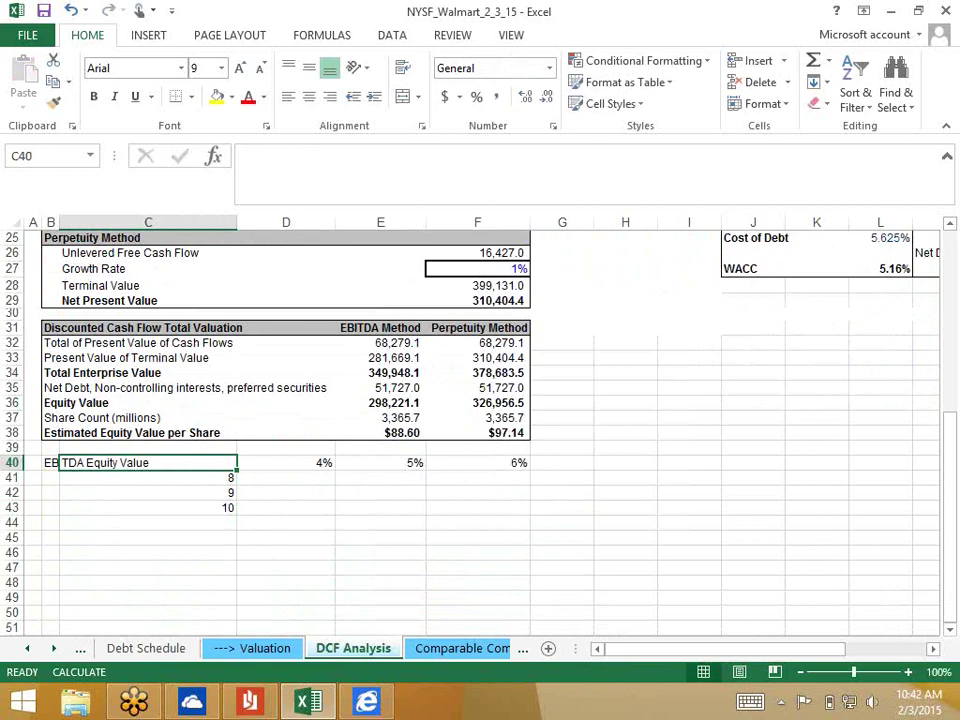
{"action": "type", "text": "="}
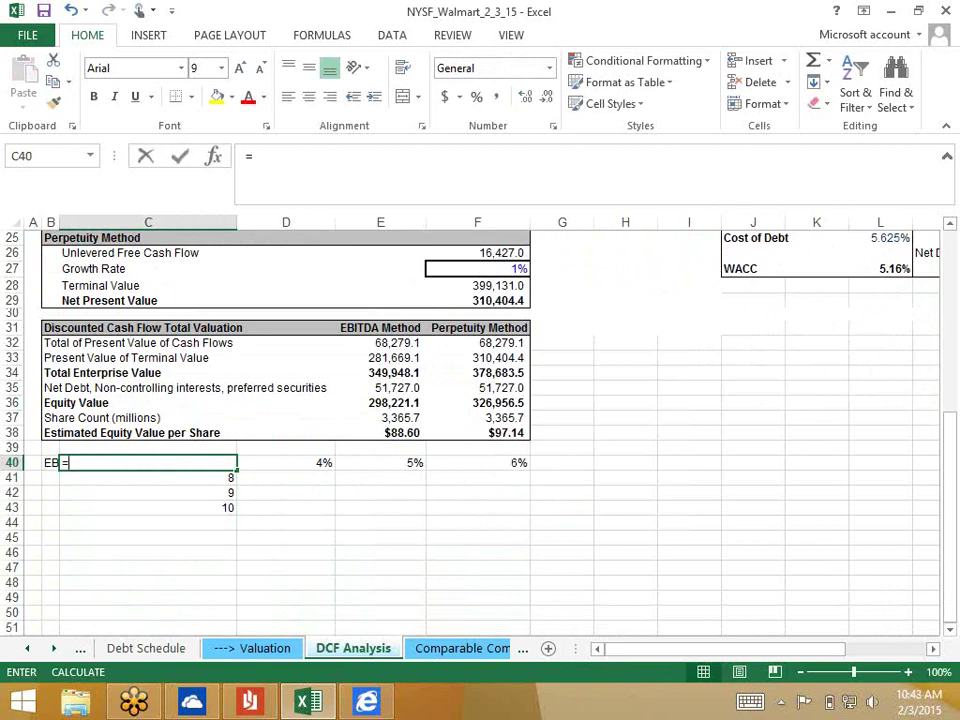
{"action": "key", "text": "Right"}
{"action": "key", "text": "Right"}
{"action": "key", "text": "Up"}
{"action": "key", "text": "Up"}
{"action": "key", "text": "Return"}
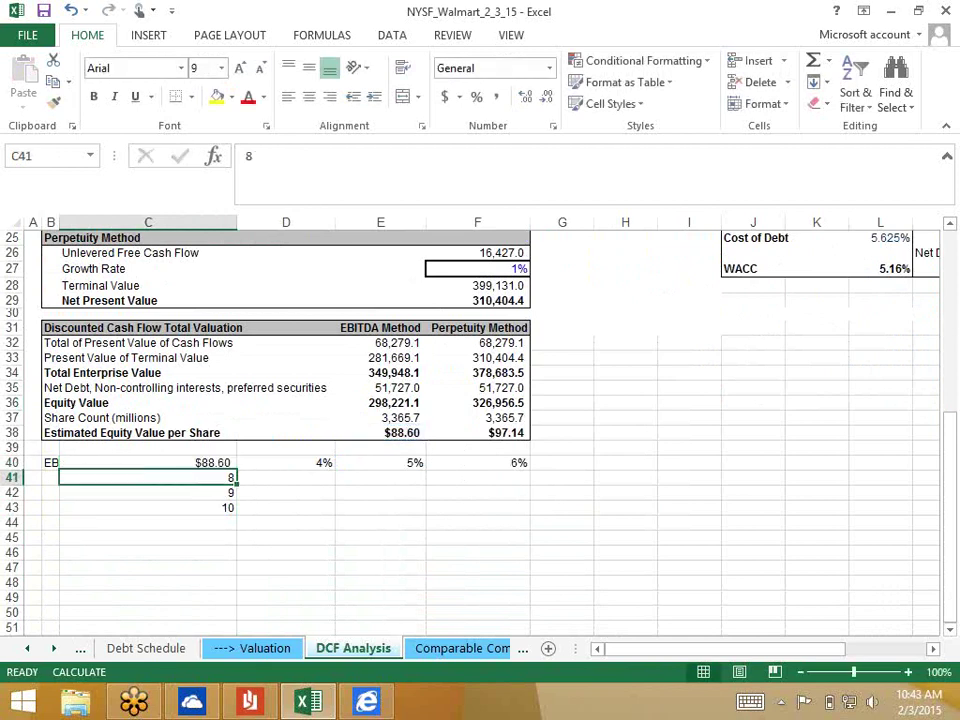
Step: Start a What-If data table on the sensitivity range C40:F43, including the rate and multiple headings
{"action": "key", "text": "Up"}
{"action": "key", "text": "Right"}
{"action": "key", "text": "Left"}
{"action": "key", "text": "Left"}
{"action": "key", "text": "Right"}
{"action": "key", "text": "Right"}
{"action": "key", "text": "Left"}
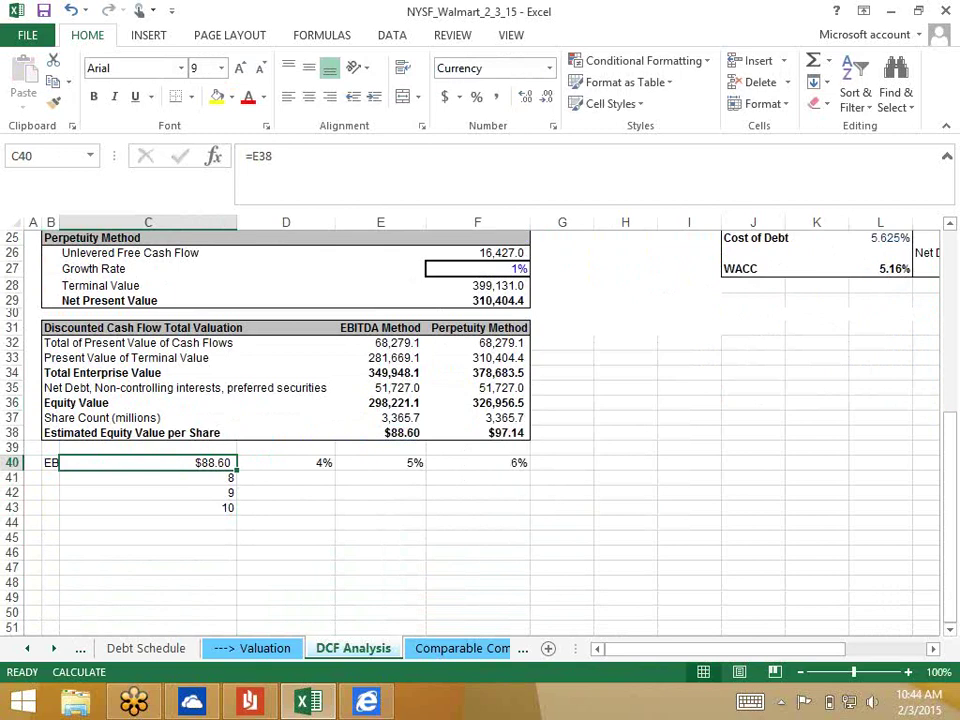
{"action": "key", "text": "shift+Right"}
{"action": "key", "text": "shift+Right"}
{"action": "key", "text": "shift+Right"}
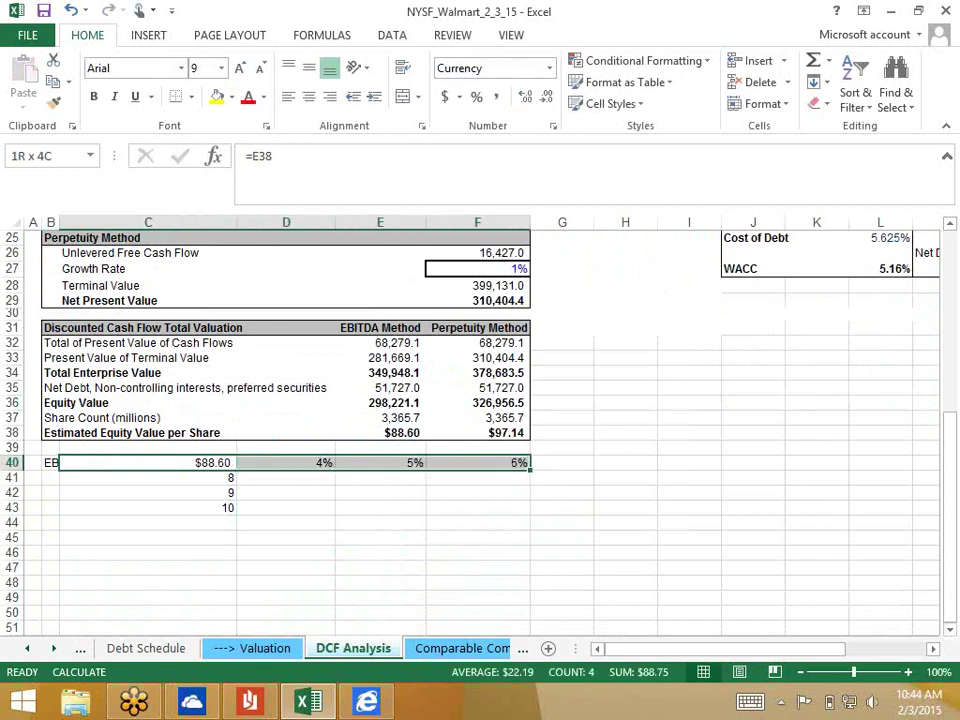
{"action": "key", "text": "shift+Down"}
{"action": "key", "text": "shift+Down"}
{"action": "key", "text": "shift+Down"}
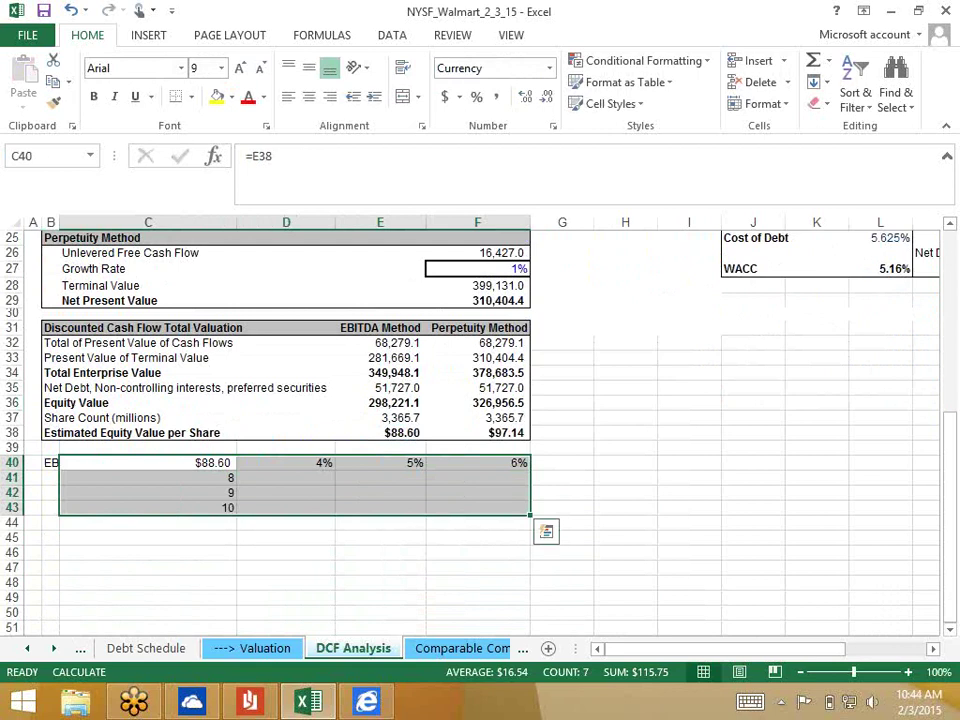
{"action": "left_click", "coordinate": [393, 36]}
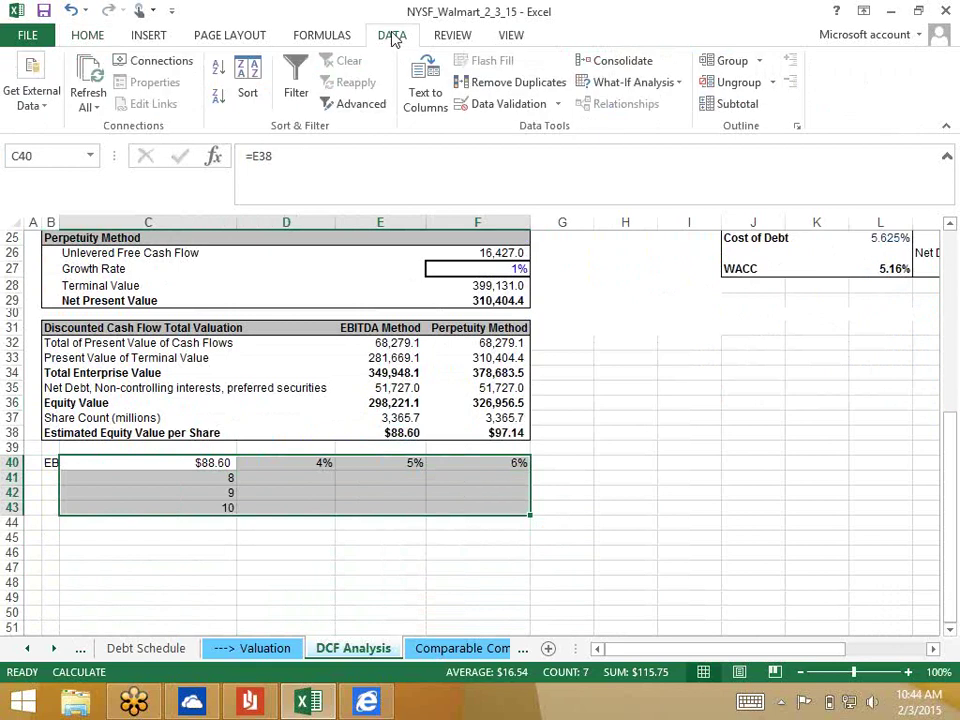
{"action": "left_click", "coordinate": [640, 90]}
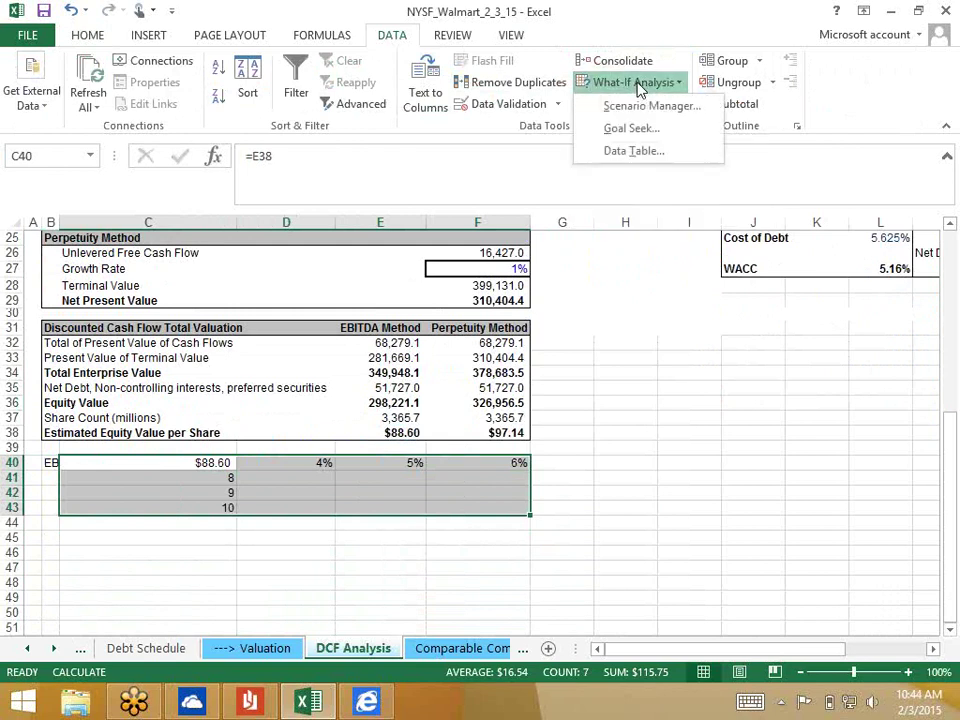
{"action": "left_click", "coordinate": [633, 151]}
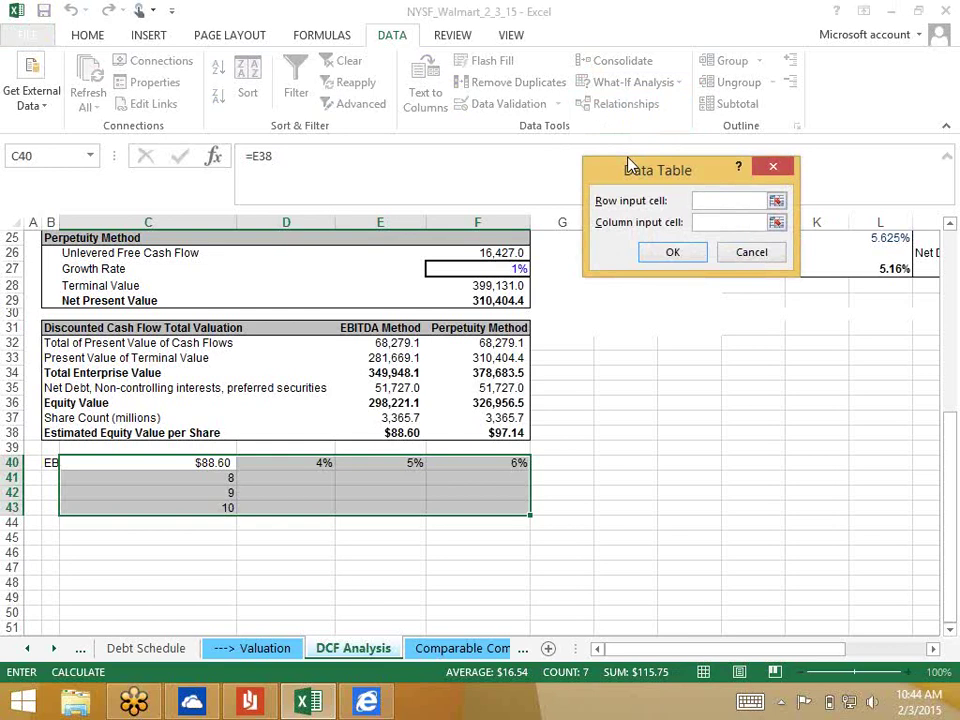
Step: Set the data table's row input cell to the discount rate in F17
{"action": "left_click_drag", "start_coordinate": [659, 168], "coordinate": [299, 188]}
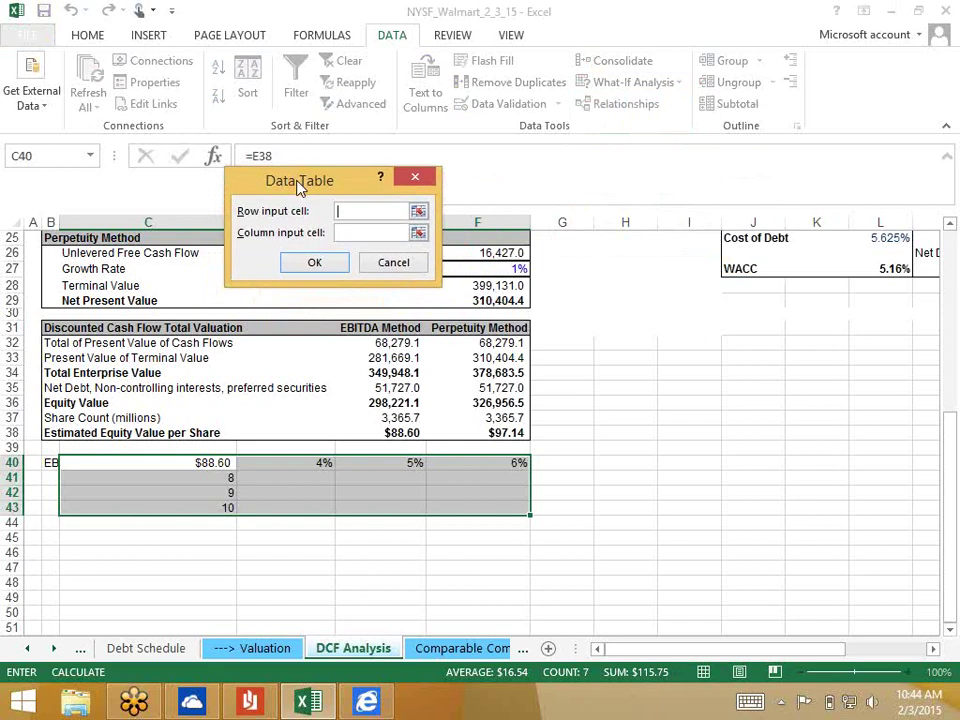
{"action": "left_click_drag", "start_coordinate": [299, 188], "coordinate": [792, 374]}
{"action": "left_click_drag", "start_coordinate": [760, 338], "coordinate": [693, 337]}
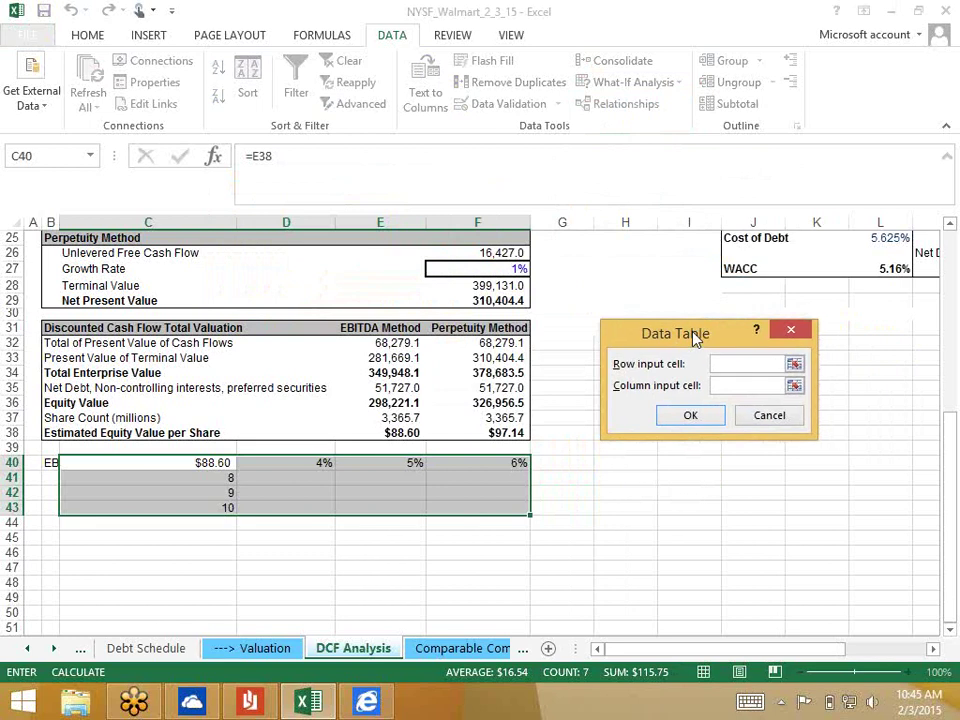
{"action": "left_click_drag", "start_coordinate": [697, 340], "coordinate": [648, 343]}
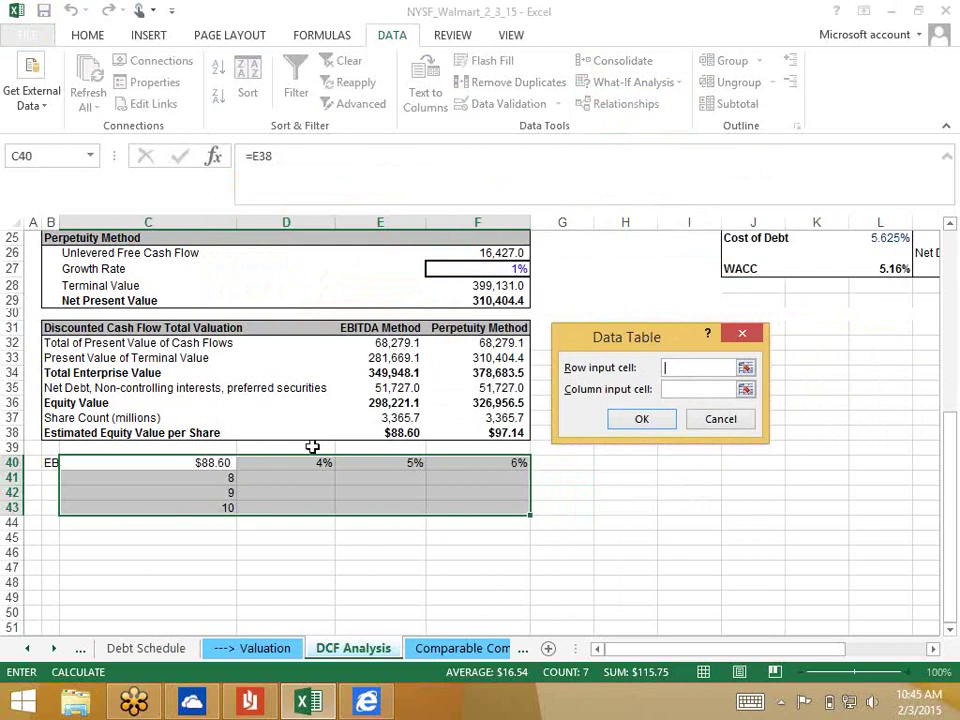
{"action": "left_click_drag", "start_coordinate": [647, 341], "coordinate": [697, 312]}
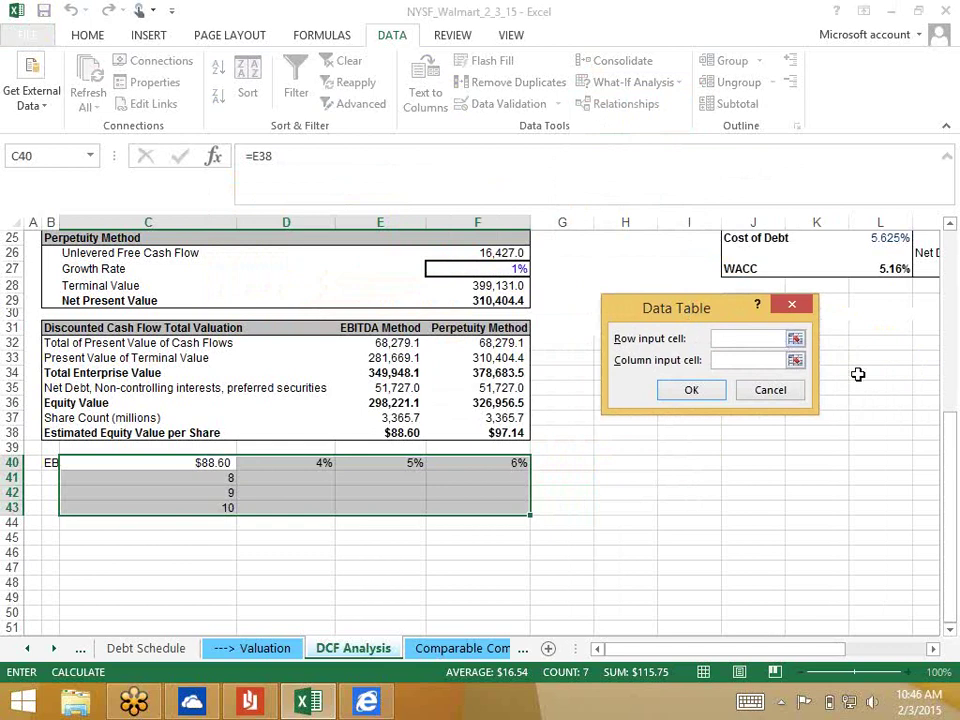
{"action": "left_click_drag", "start_coordinate": [958, 430], "coordinate": [952, 305]}
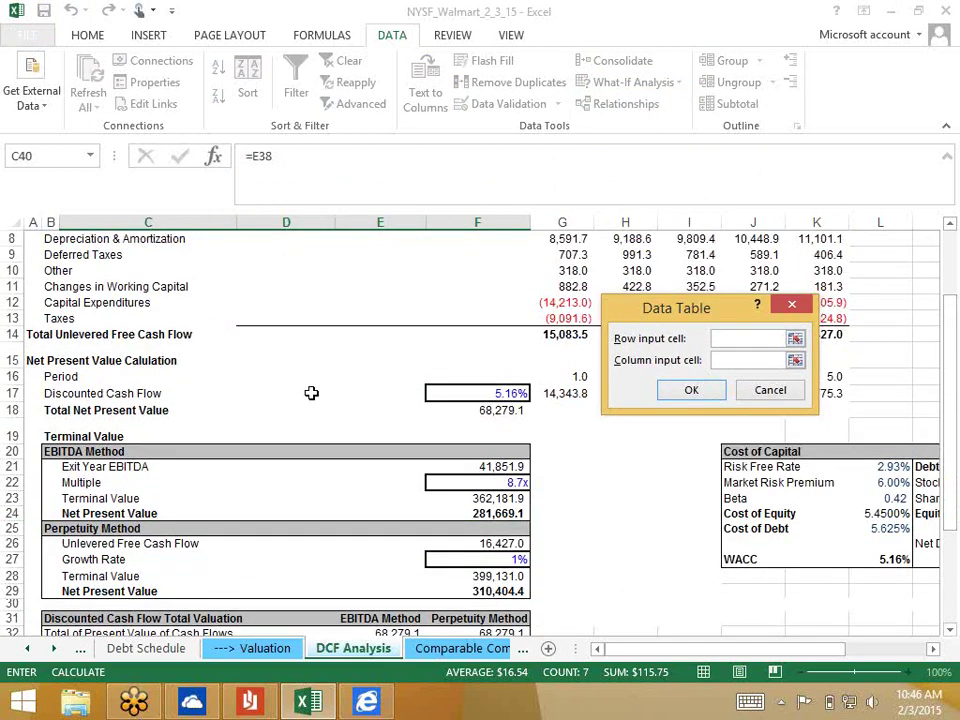
{"action": "left_click", "coordinate": [468, 390]}
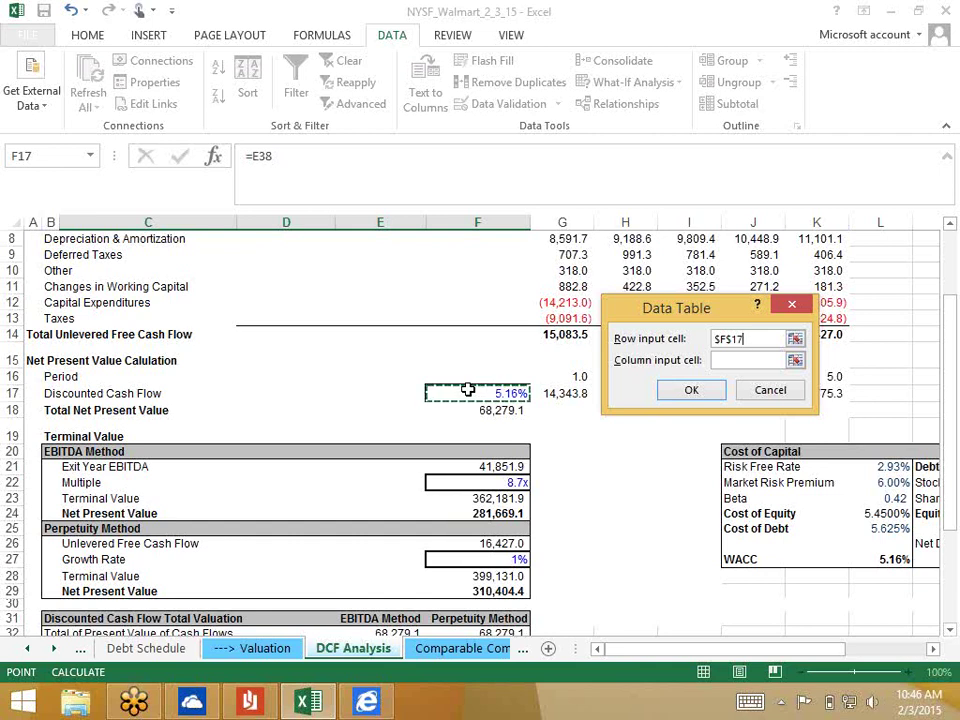
Step: Set the column input cell to the EBITDA exit multiple in F22 and generate the data table
{"action": "left_click", "coordinate": [731, 360]}
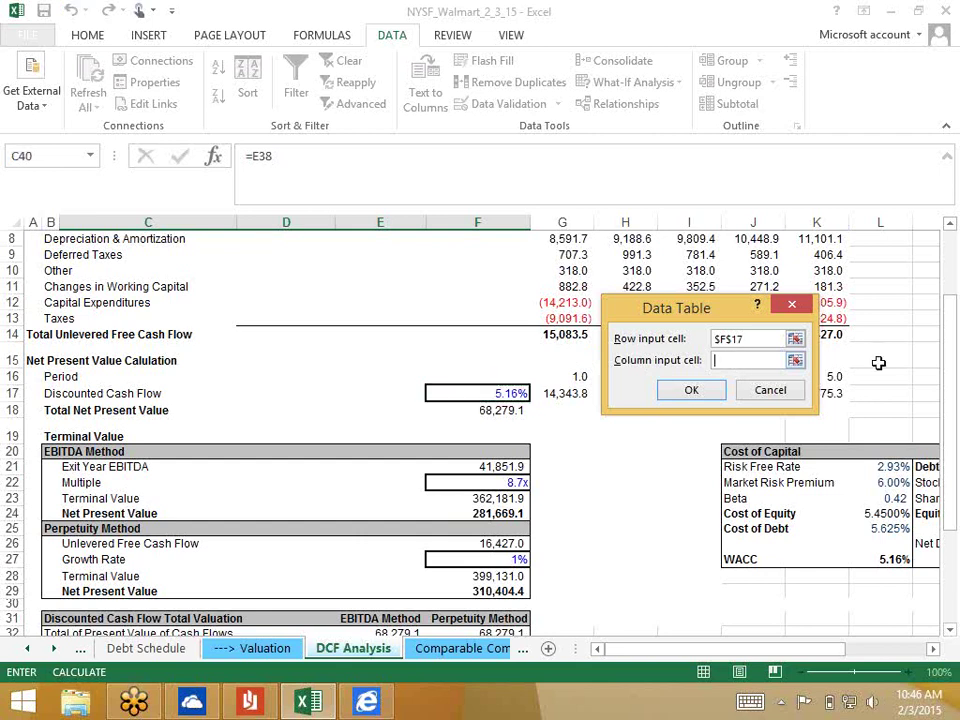
{"action": "left_click_drag", "start_coordinate": [952, 388], "coordinate": [950, 475]}
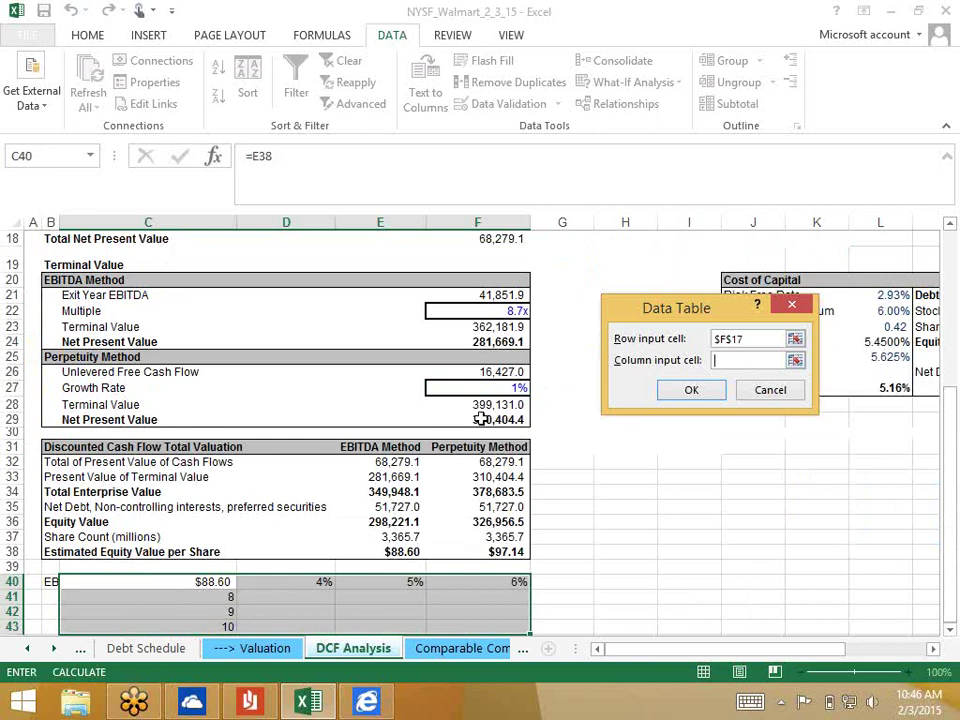
{"action": "left_click", "coordinate": [476, 313]}
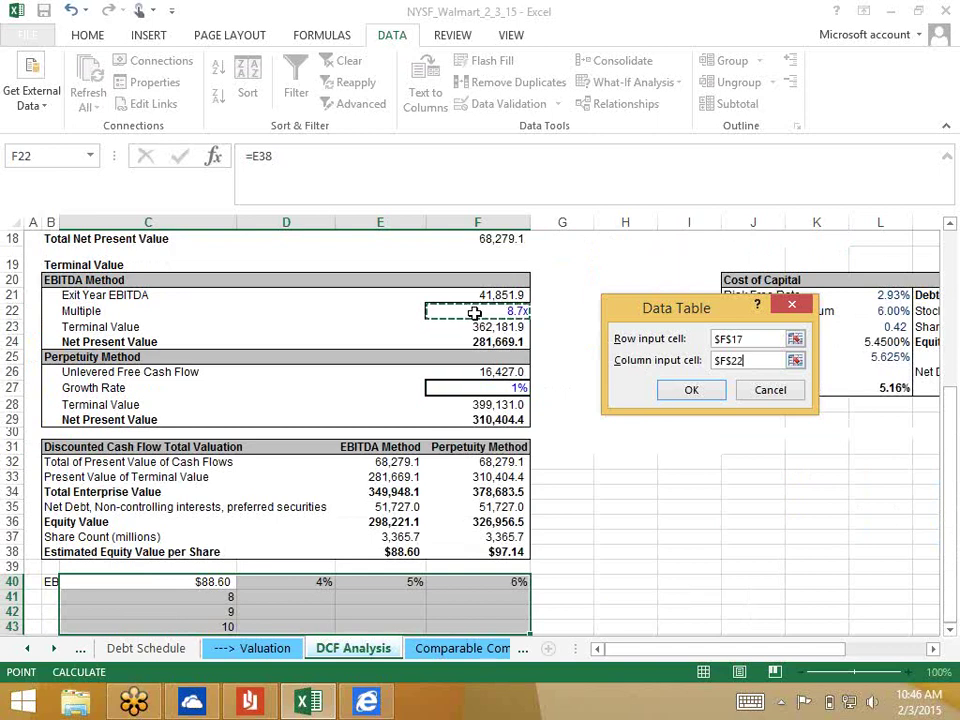
{"action": "left_click", "coordinate": [689, 392]}
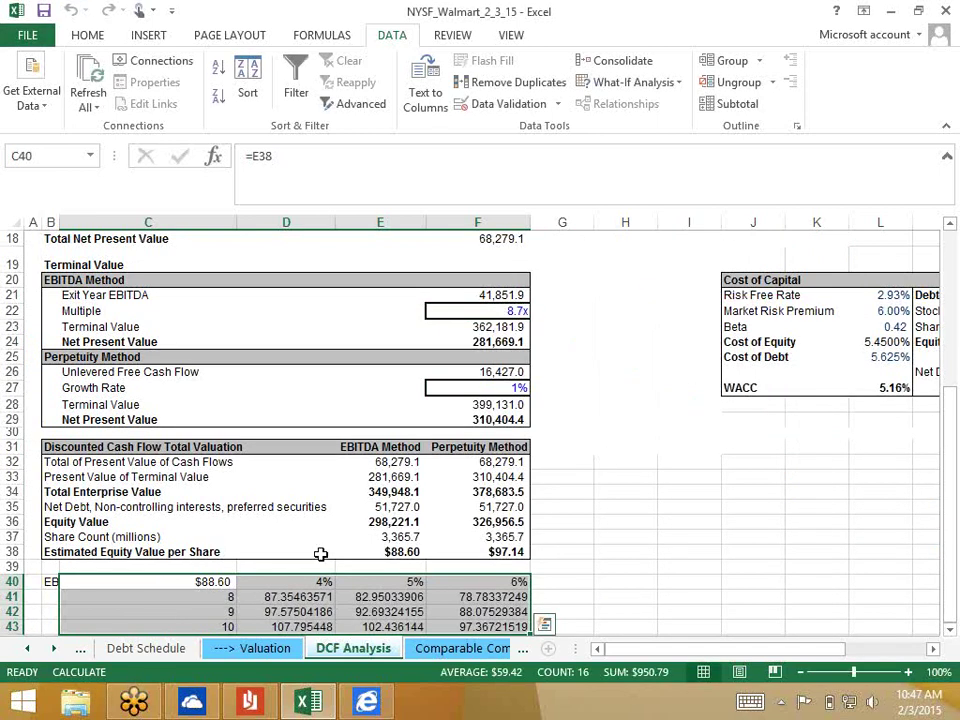
Step: Format the data table results in D41:F43 as Currency with 2 decimal places and the $ symbol
{"action": "left_click_drag", "start_coordinate": [284, 596], "coordinate": [478, 569]}
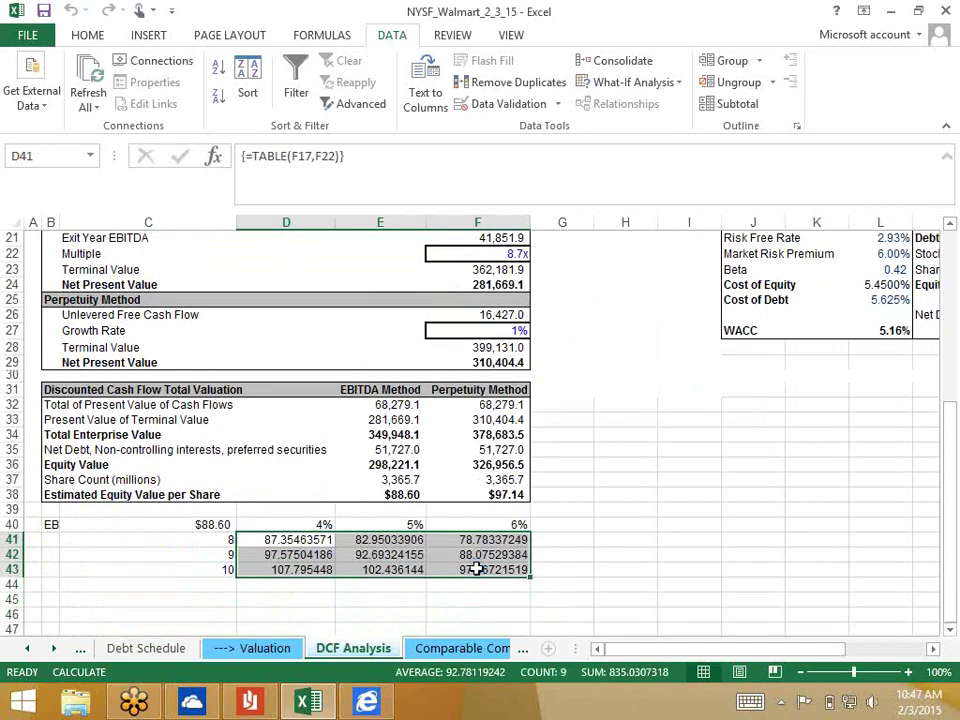
{"action": "key", "text": "ctrl+1"}
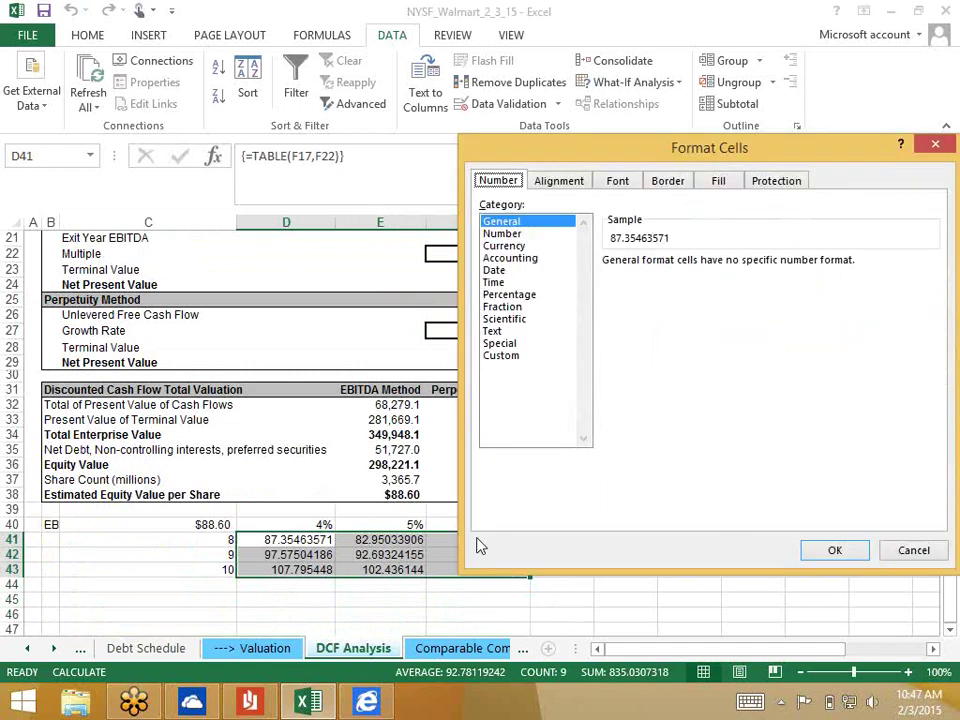
{"action": "left_click", "coordinate": [520, 247]}
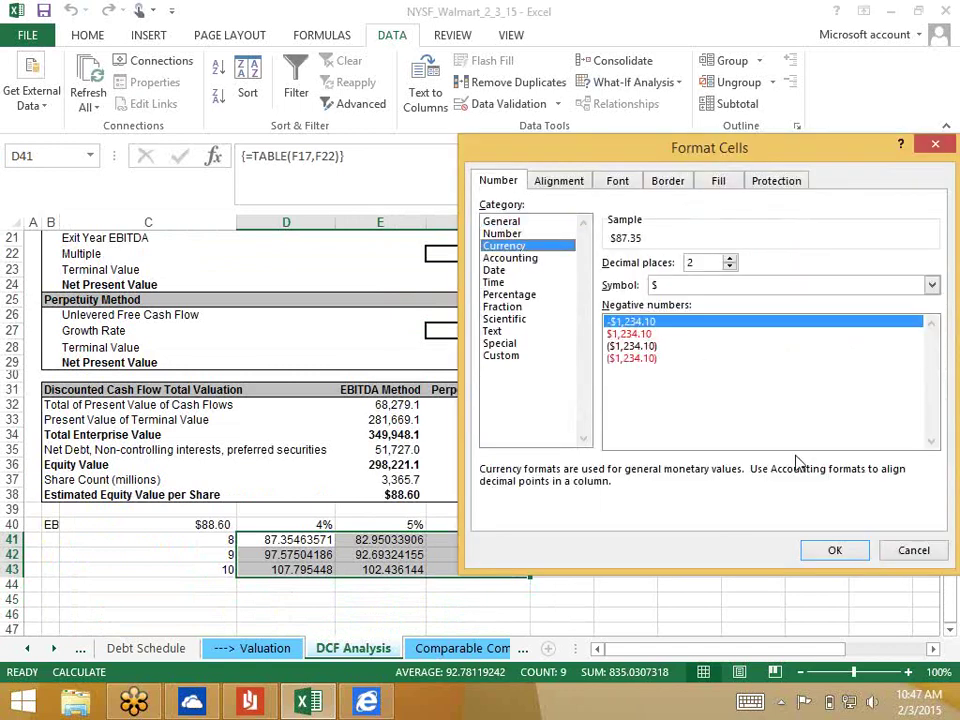
{"action": "left_click", "coordinate": [838, 550]}
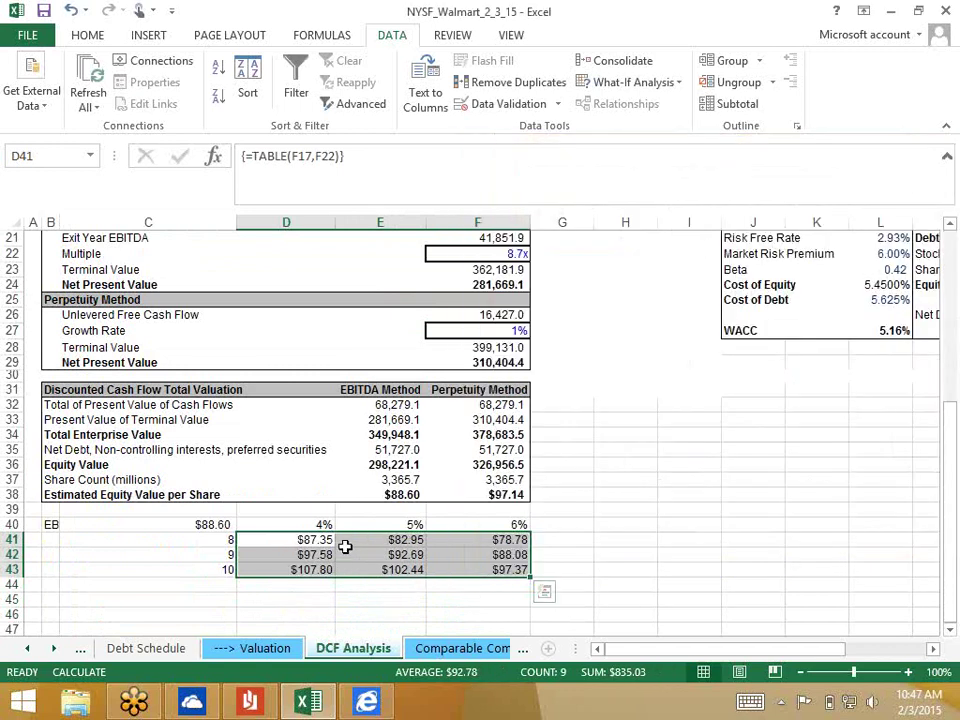
Step: Examine the data table's equity values per share across the discount rates and EBITDA multiples
{"action": "left_click", "coordinate": [285, 540]}
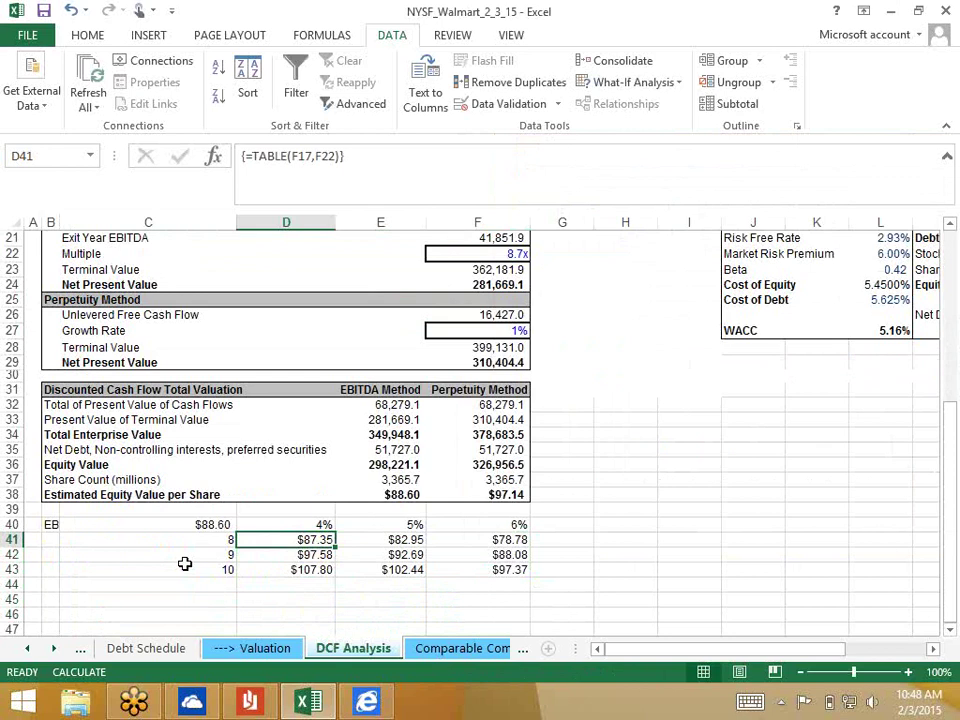
{"action": "key", "text": "Down"}
{"action": "key", "text": "Down"}
{"action": "key", "text": "Up"}
{"action": "key", "text": "Up"}
{"action": "key", "text": "Up"}
{"action": "key", "text": "Up"}
{"action": "key", "text": "Down"}
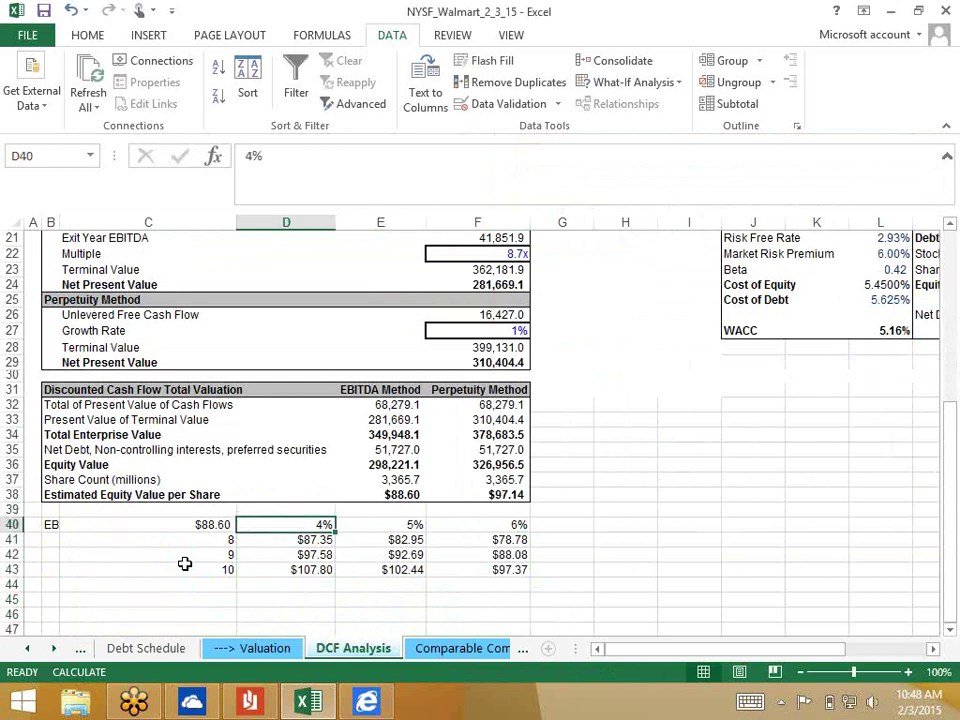
{"action": "key", "text": "Right"}
{"action": "key", "text": "Down"}
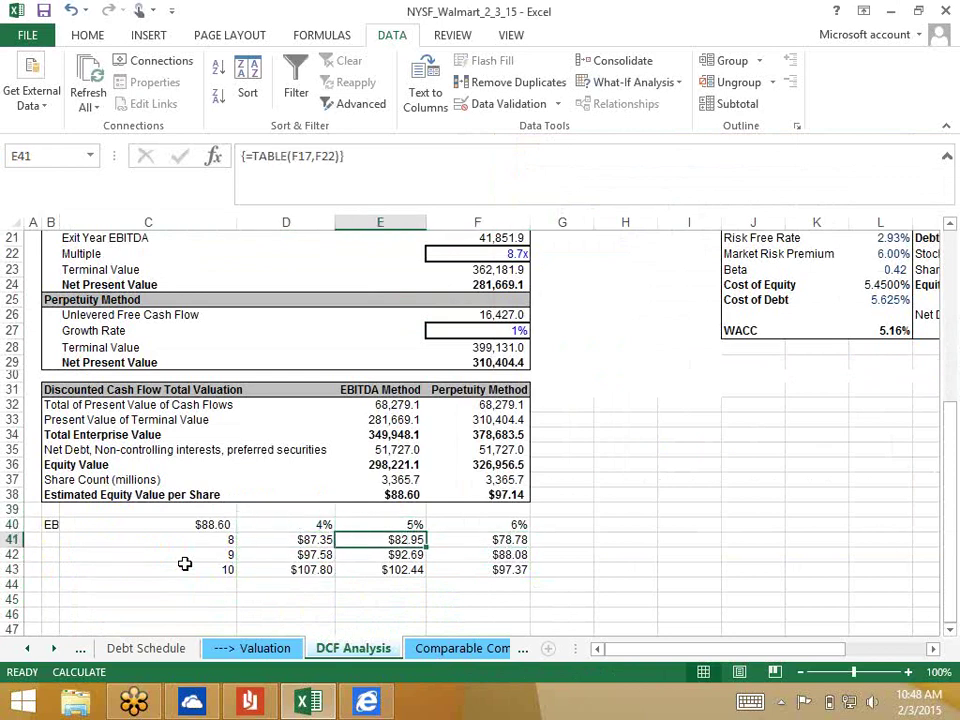
{"action": "key", "text": "Down"}
{"action": "key", "text": "Down"}
{"action": "key", "text": "Right"}
{"action": "key", "text": "Up"}
{"action": "key", "text": "Up"}
{"action": "key", "text": "Left"}
{"action": "key", "text": "Left"}
{"action": "key", "text": "Left"}
{"action": "key", "text": "Left"}
{"action": "key", "text": "Up"}
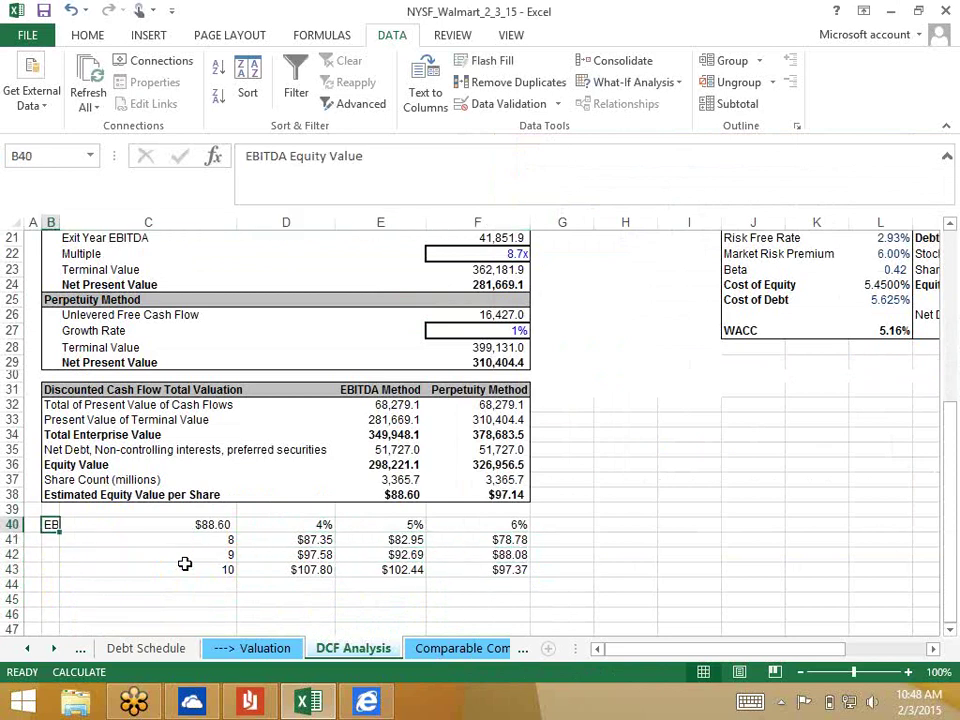
{"action": "key", "text": "Down"}
{"action": "key", "text": "Down"}
{"action": "key", "text": "Down"}
{"action": "key", "text": "Down"}
{"action": "key", "text": "Down"}
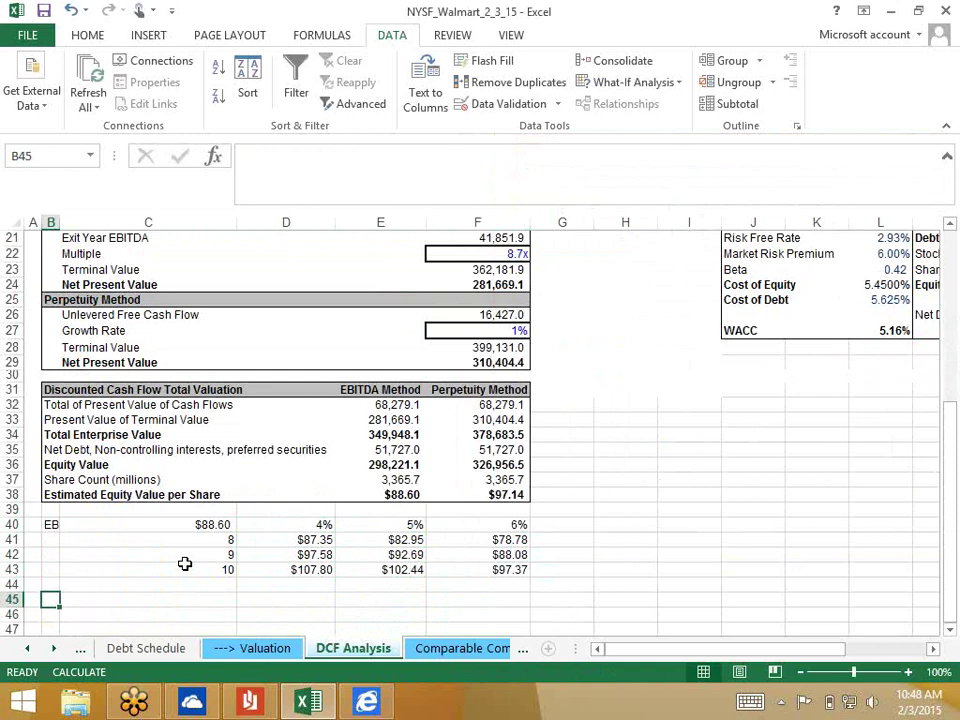
Step: Copy the "EBITDA Equity Value" label from B40 to B45 for a second sensitivity table
{"action": "key", "text": "Right"}
{"action": "key", "text": "Left"}
{"action": "key", "text": "Right"}
{"action": "key", "text": "Up"}
{"action": "key", "text": "Up"}
{"action": "key", "text": "Up"}
{"action": "key", "text": "Up"}
{"action": "key", "text": "Up"}
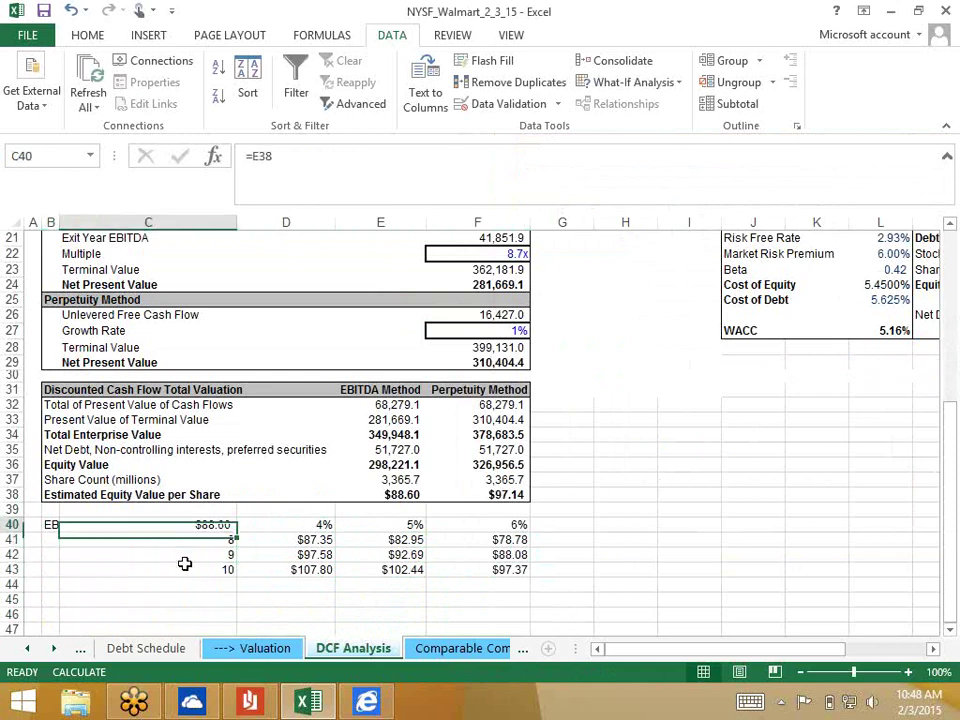
{"action": "key", "text": "Left"}
{"action": "key", "text": "ctrl+c"}
{"action": "key", "text": "Down"}
{"action": "key", "text": "Down"}
{"action": "key", "text": "Down"}
{"action": "key", "text": "Down"}
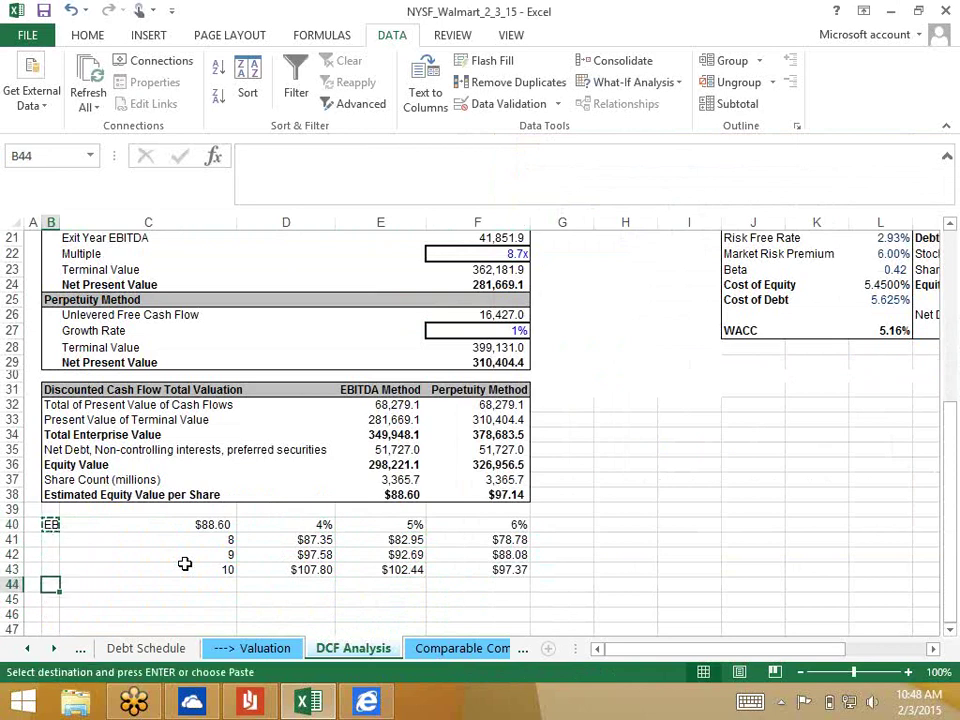
{"action": "key", "text": "Down"}
{"action": "key", "text": "ctrl+v"}
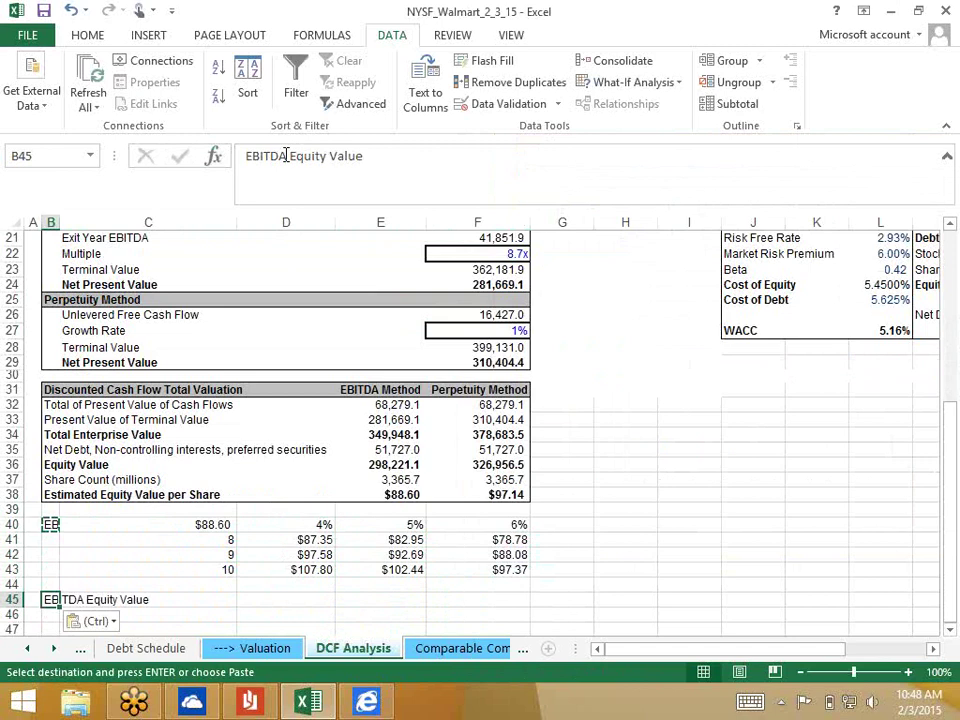
Step: Change the label in B45 to "Perpetuity Equity Value"
{"action": "left_click_drag", "start_coordinate": [363, 156], "coordinate": [289, 156]}
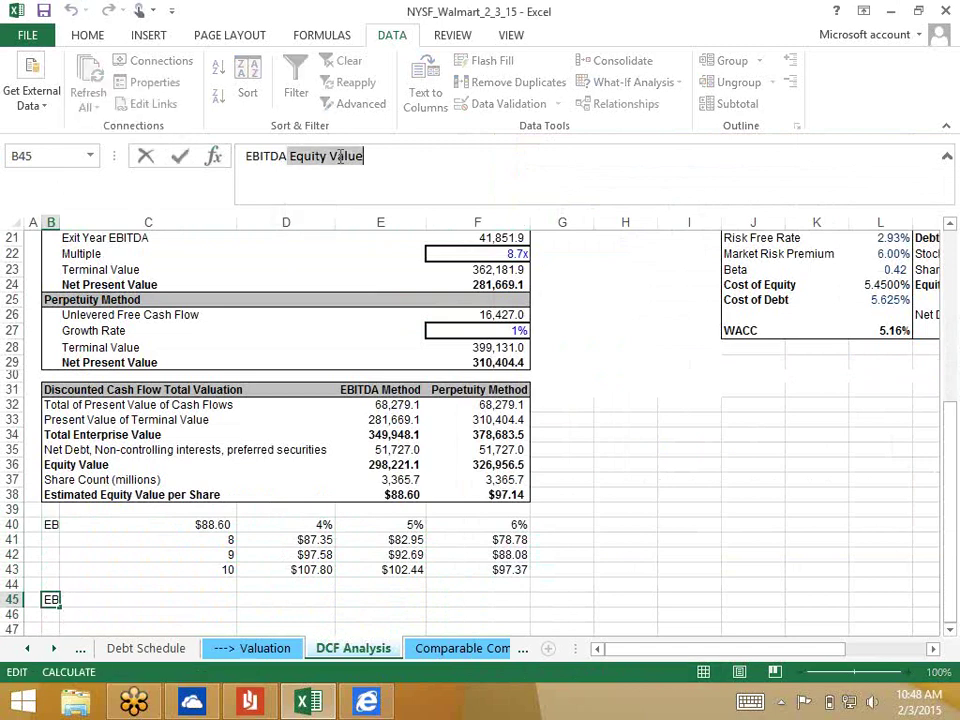
{"action": "double_click", "coordinate": [270, 158]}
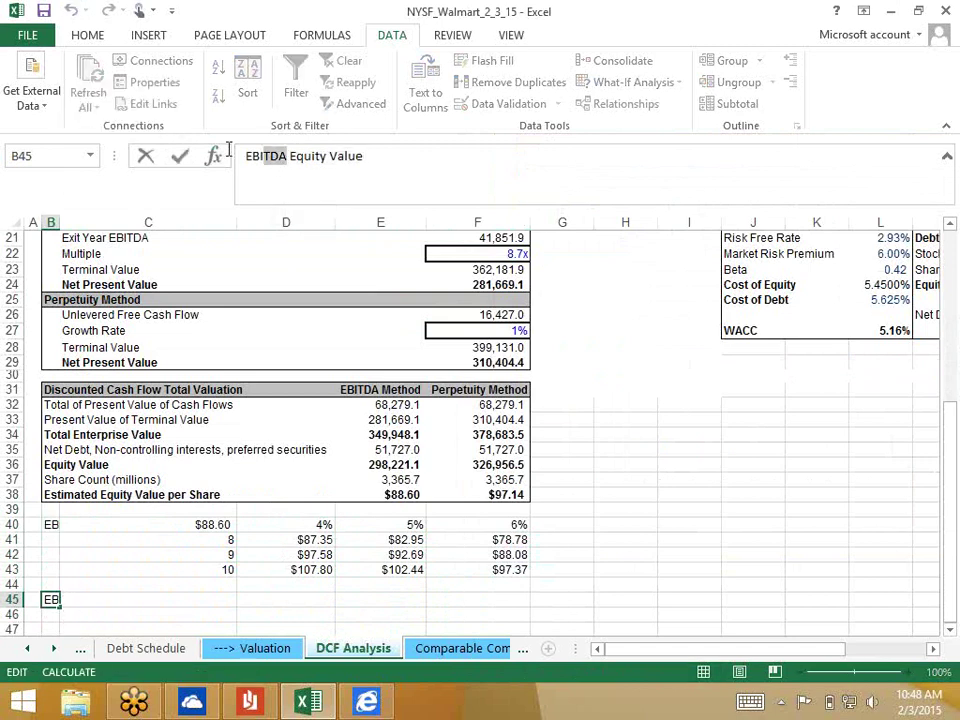
{"action": "type", "text": "Perpetuit"}
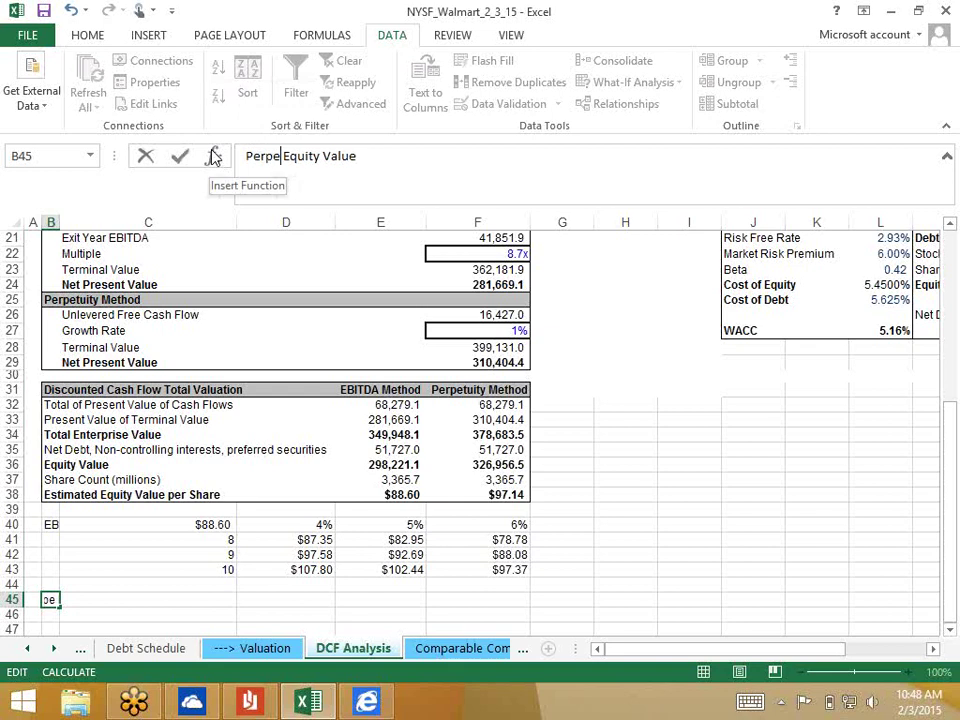
{"action": "type", "text": "y"}
{"action": "key", "text": "ctrl+Return"}
Step: Link C46 to the Perpetuity Method's Estimated Equity Value per Share with =F38
{"action": "key", "text": "Right"}
{"action": "key", "text": "Down"}
{"action": "key", "text": "Down"}
{"action": "key", "text": "Up"}
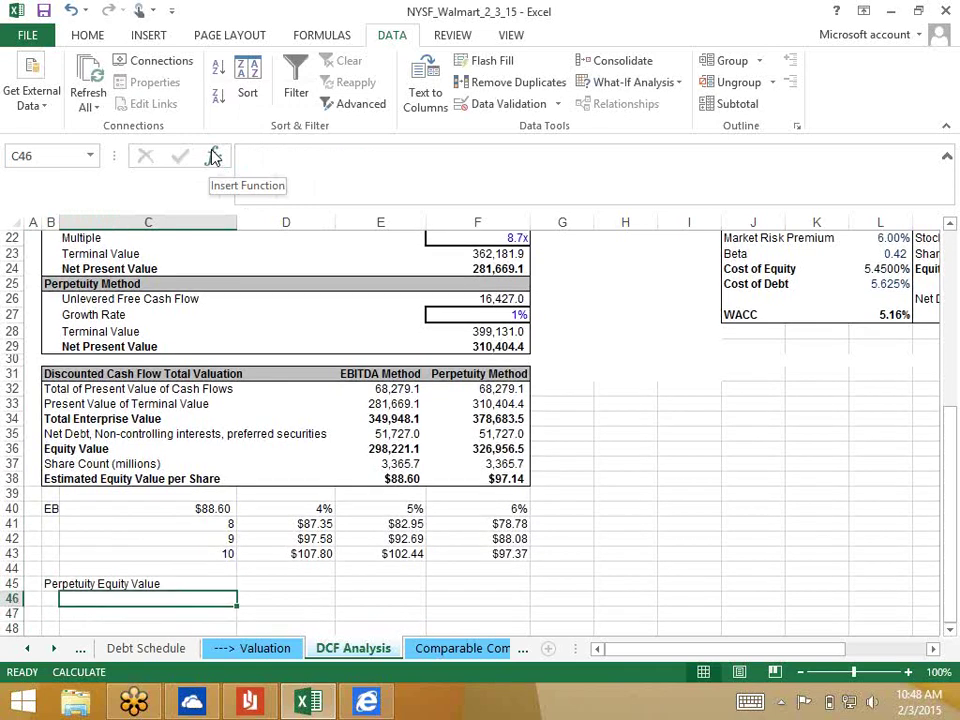
{"action": "type", "text": "="}
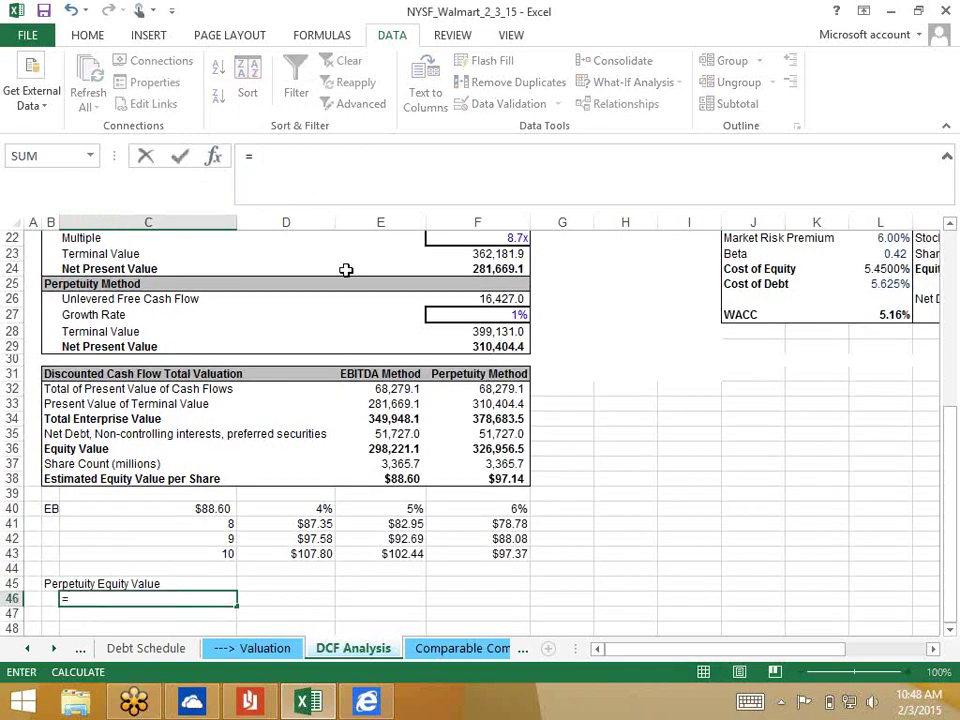
{"action": "left_click", "coordinate": [496, 477]}
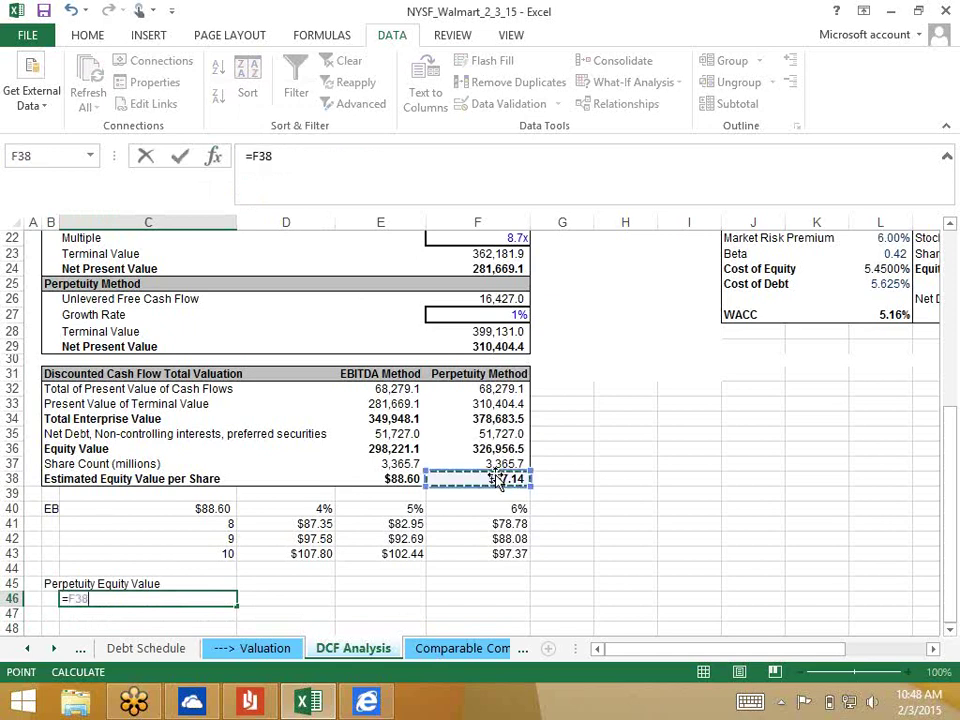
{"action": "key", "text": "ctrl+Return"}
{"action": "key", "text": "Return"}
{"action": "key", "text": "Up"}
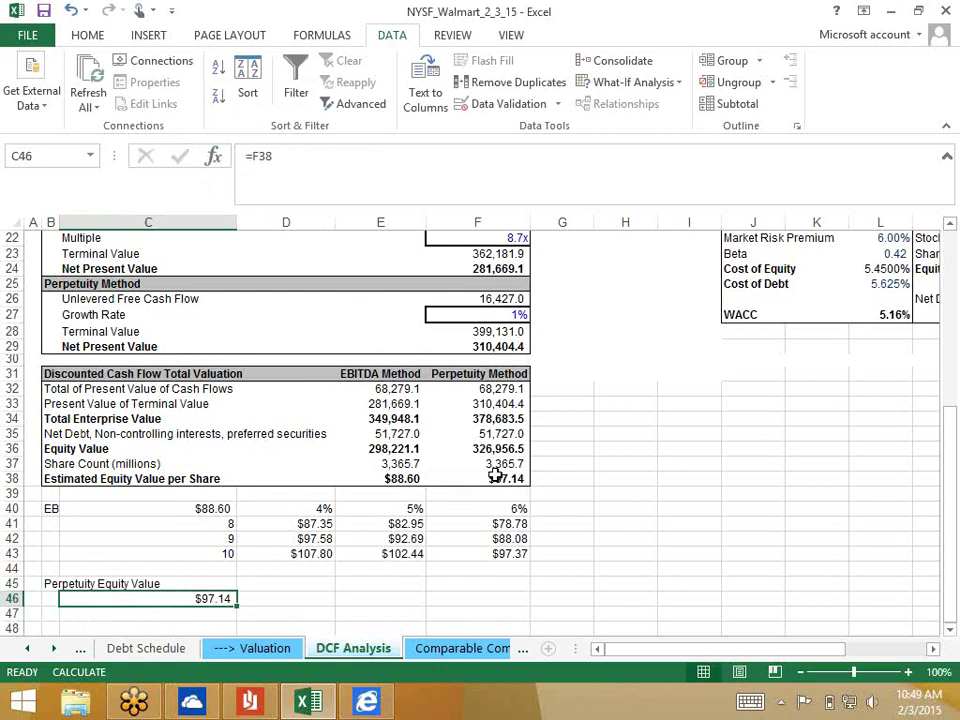
Step: Link D46 to the first discount rate of the EBITDA sensitivity table with =D40
{"action": "key", "text": "Down"}
{"action": "key", "text": "Right"}
{"action": "scroll", "coordinate": [496, 475], "scroll_direction": "down", "scroll_amount": 2}
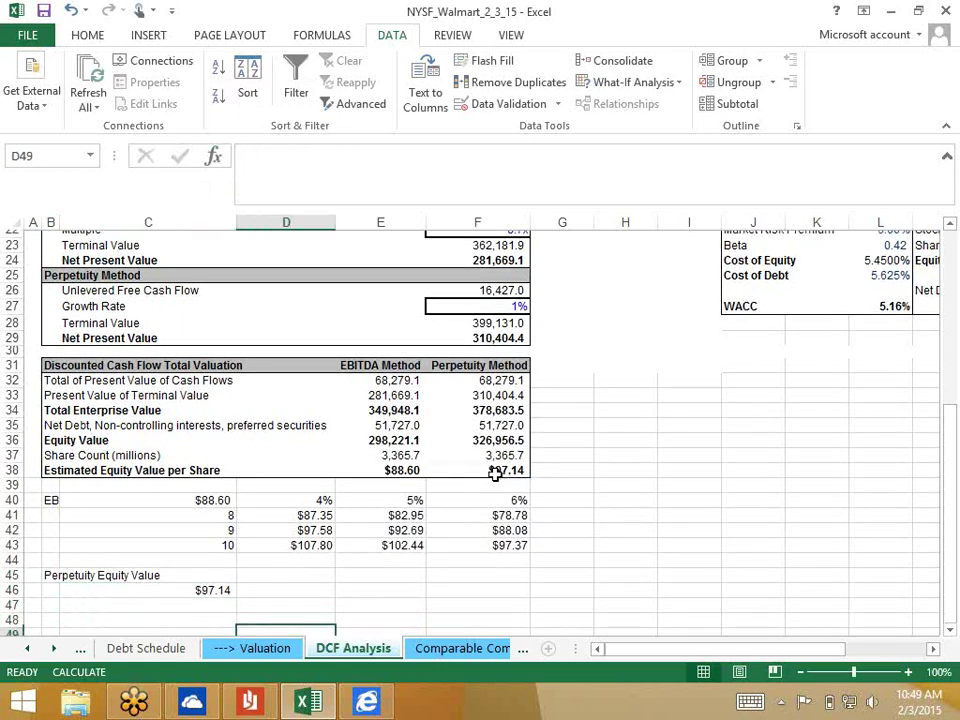
{"action": "key", "text": "Up"}
{"action": "key", "text": "Left"}
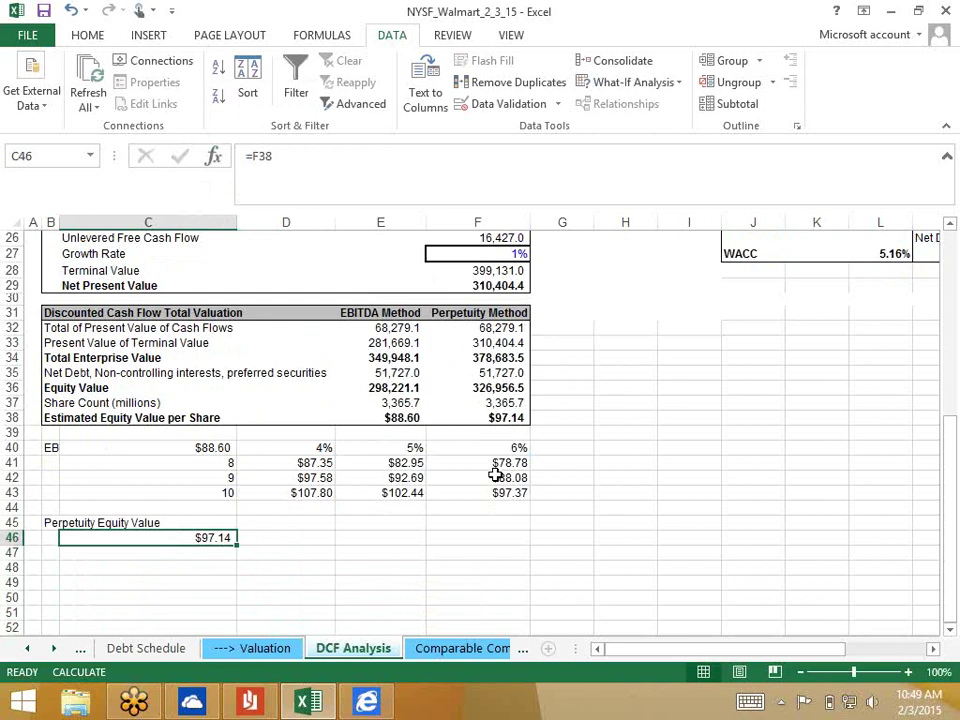
{"action": "key", "text": "Right"}
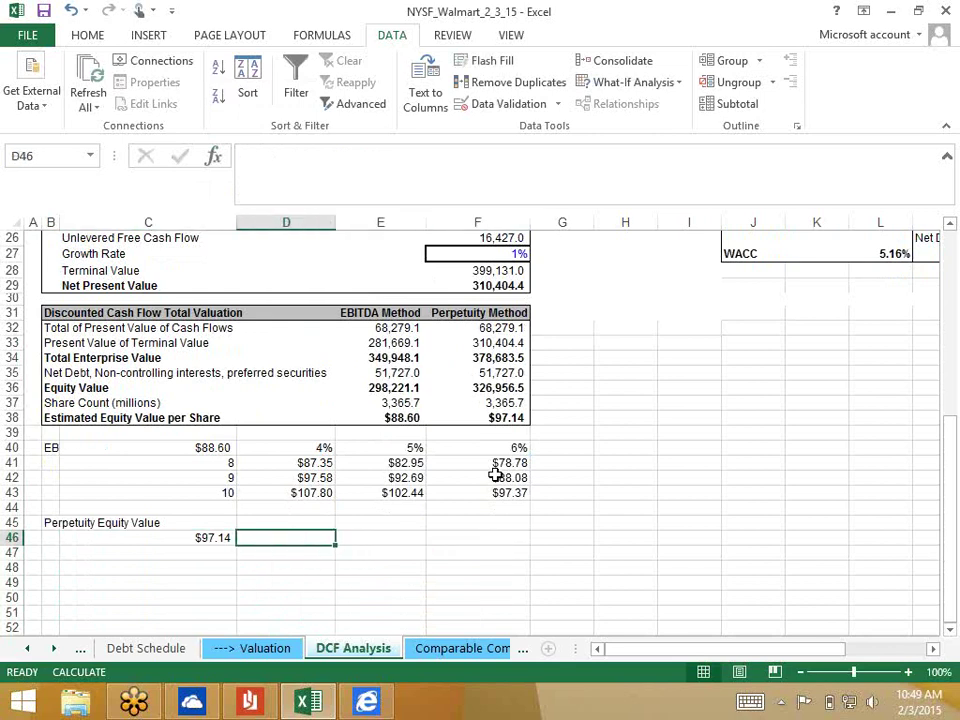
{"action": "type", "text": "4"}
{"action": "key", "text": "Right"}
{"action": "key", "text": "Left"}
{"action": "type", "text": "="}
{"action": "key", "text": "Up"}
{"action": "key", "text": "Up"}
{"action": "key", "text": "Up"}
{"action": "key", "text": "Up"}
{"action": "key", "text": "Up"}
{"action": "key", "text": "Up"}
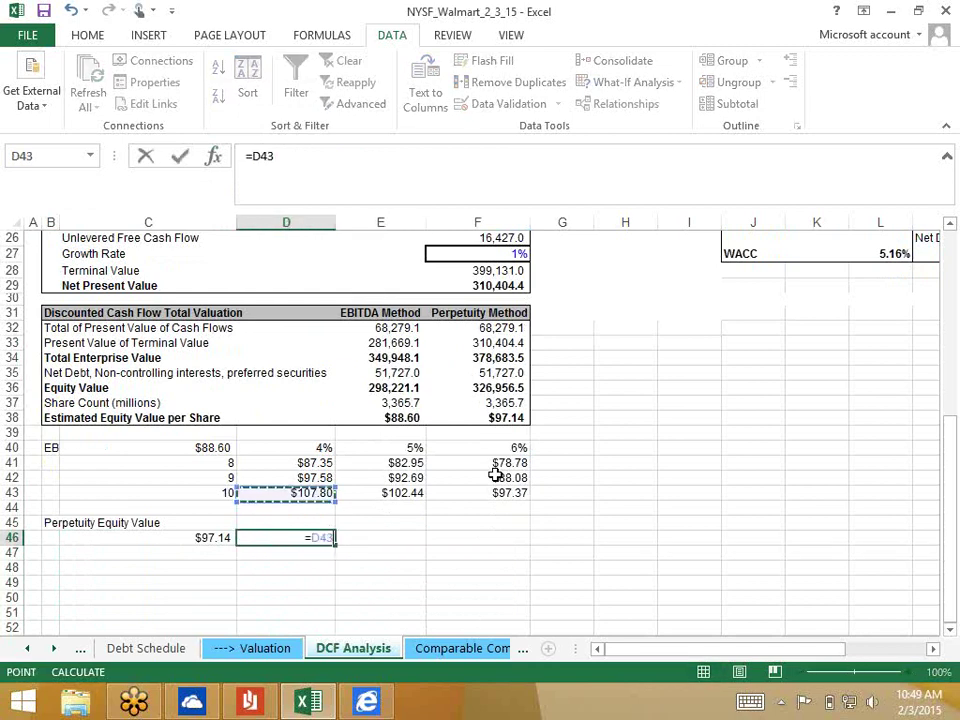
{"action": "key", "text": "ctrl+Return"}
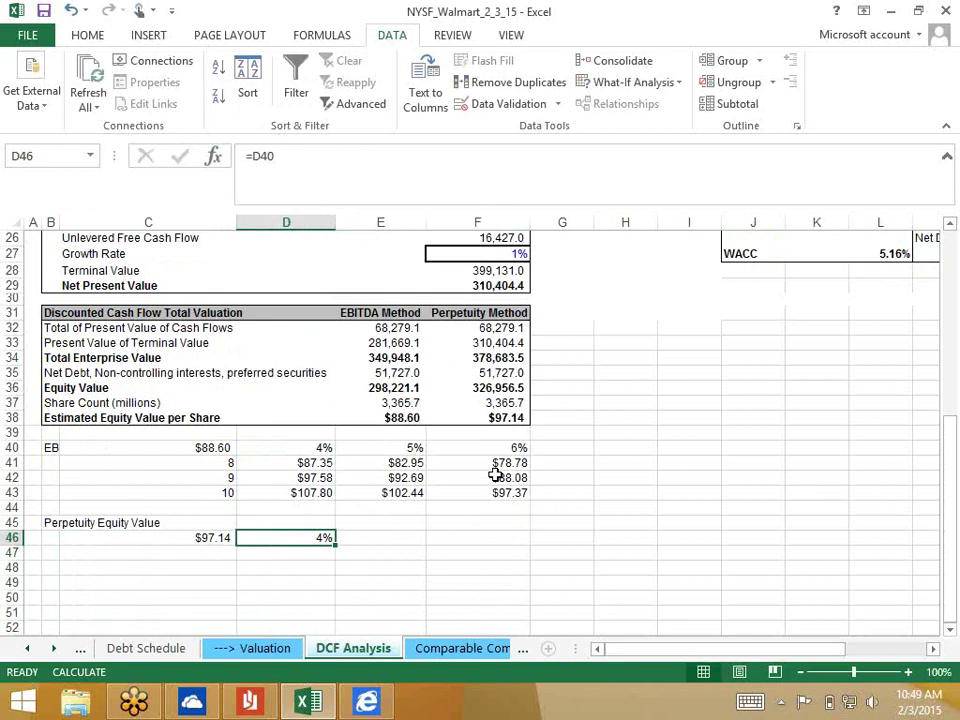
Step: Fill the discount rate link from D46 across to F46
{"action": "key", "text": "shift+Right"}
{"action": "key", "text": "shift+Right"}
{"action": "key", "text": "ctrl+r"}
Step: Enter the perpetuity growth rates 0.5%, 1% and 1.5% in C47 to C49
{"action": "key", "text": "Down"}
{"action": "key", "text": "Left"}
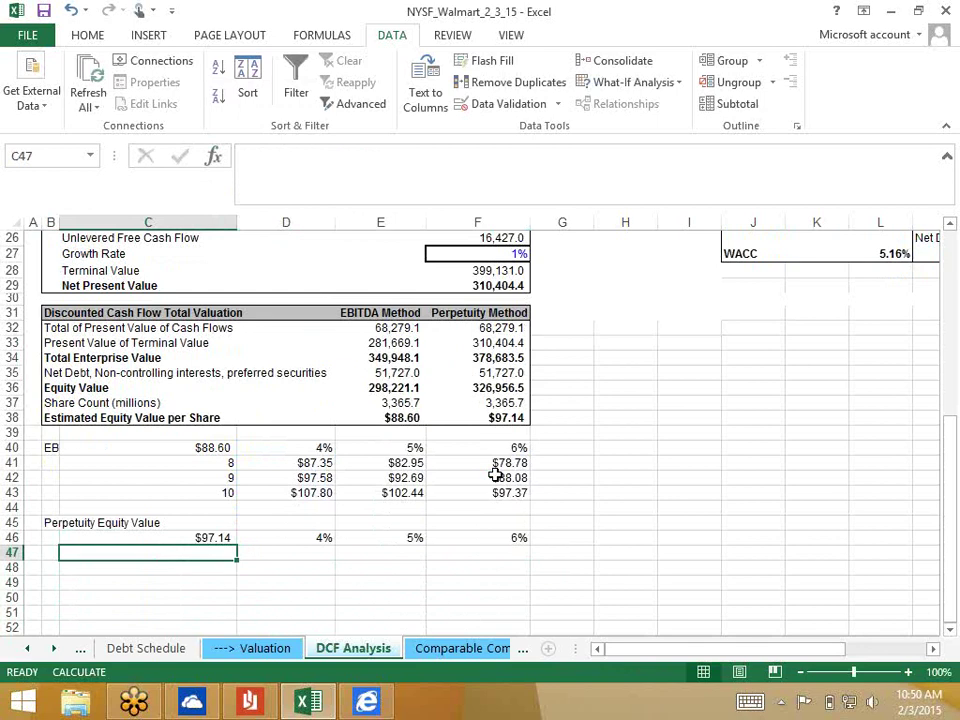
{"action": "type", "text": "0.5%"}
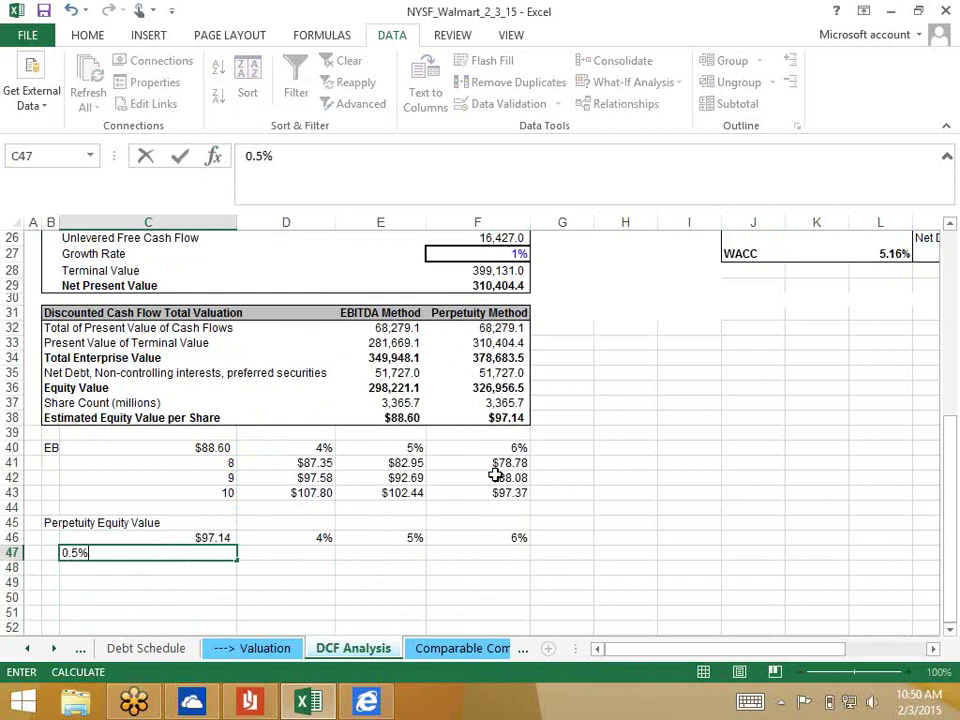
{"action": "key", "text": "ctrl+Return"}
{"action": "key", "text": "Down"}
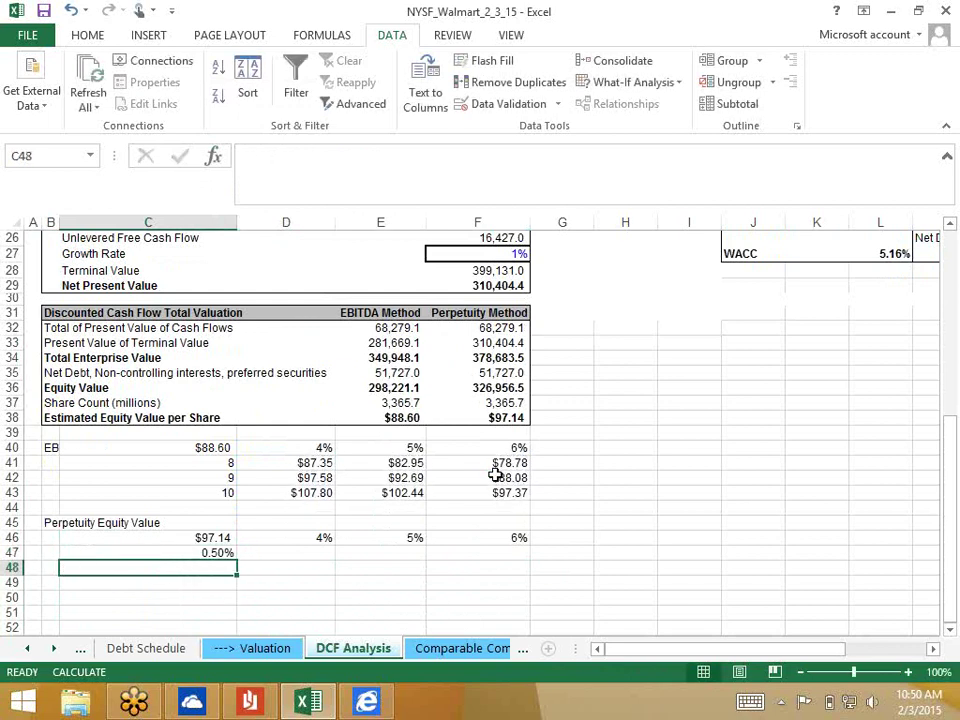
{"action": "type", "text": "1%"}
{"action": "key", "text": "ctrl+Return"}
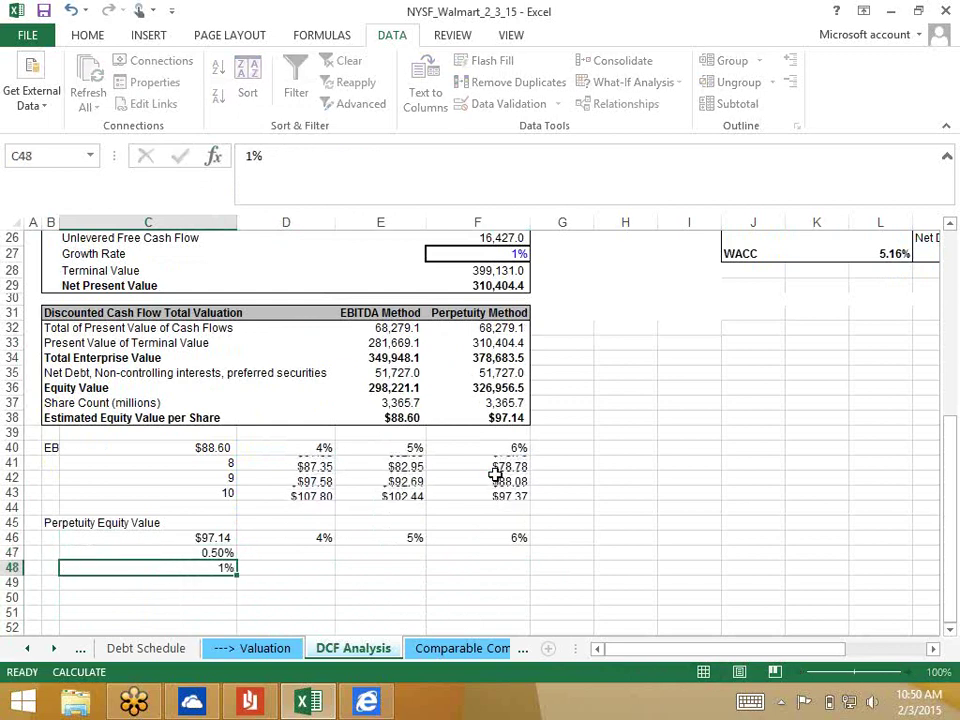
{"action": "key", "text": "Down"}
{"action": "type", "text": "1.5%"}
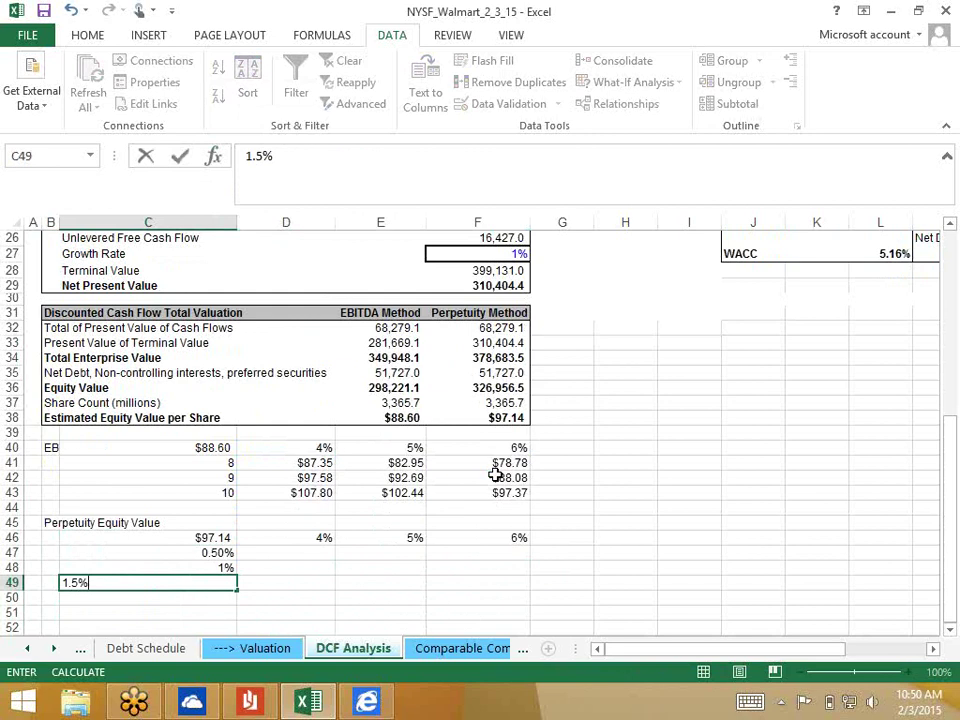
{"action": "key", "text": "ctrl+Return"}
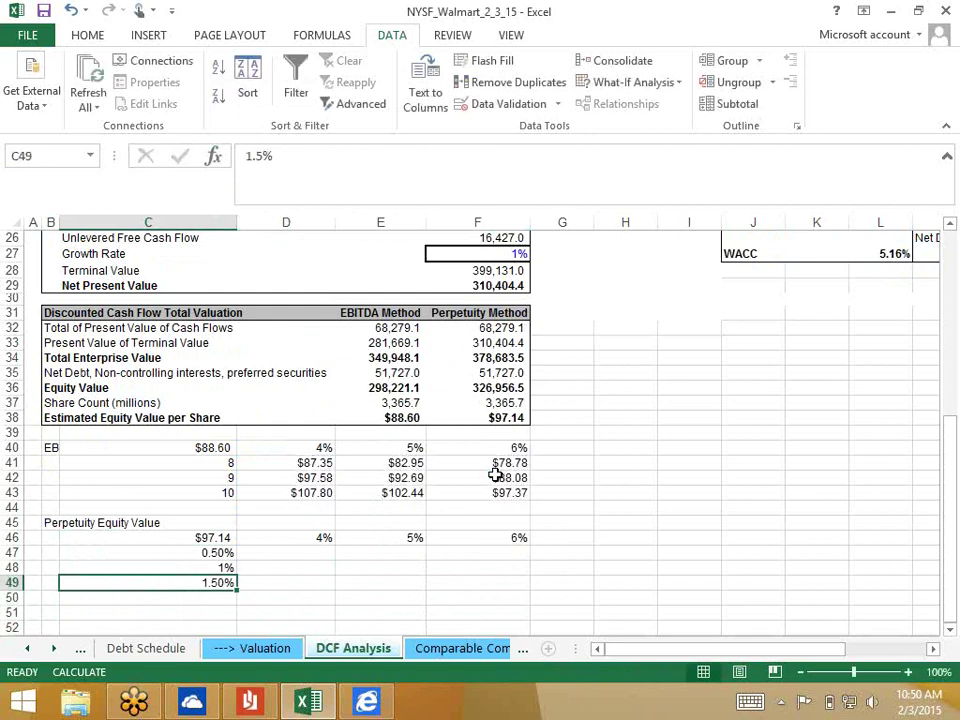
Step: Start a what-if data table on C46:F49 with the discount rate cell F17 as its row input
{"action": "key", "text": "shift+Up"}
{"action": "key", "text": "shift+Up"}
{"action": "key", "text": "shift+Up"}
{"action": "key", "text": "shift+Right"}
{"action": "key", "text": "shift+Right"}
{"action": "key", "text": "shift+Right"}
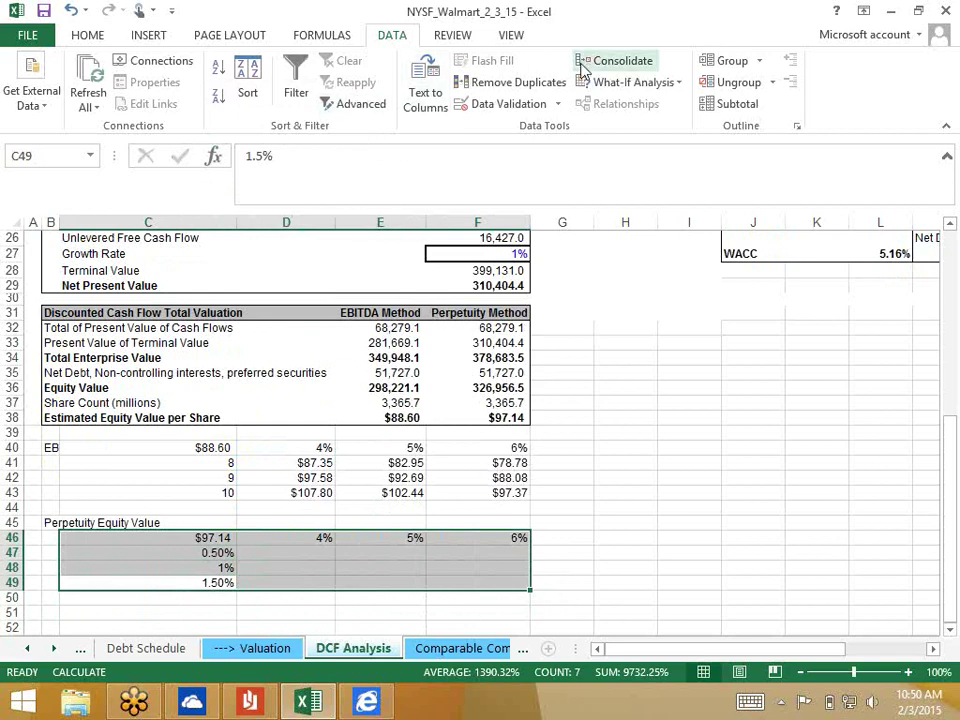
{"action": "left_click", "coordinate": [620, 82]}
{"action": "left_click", "coordinate": [622, 155]}
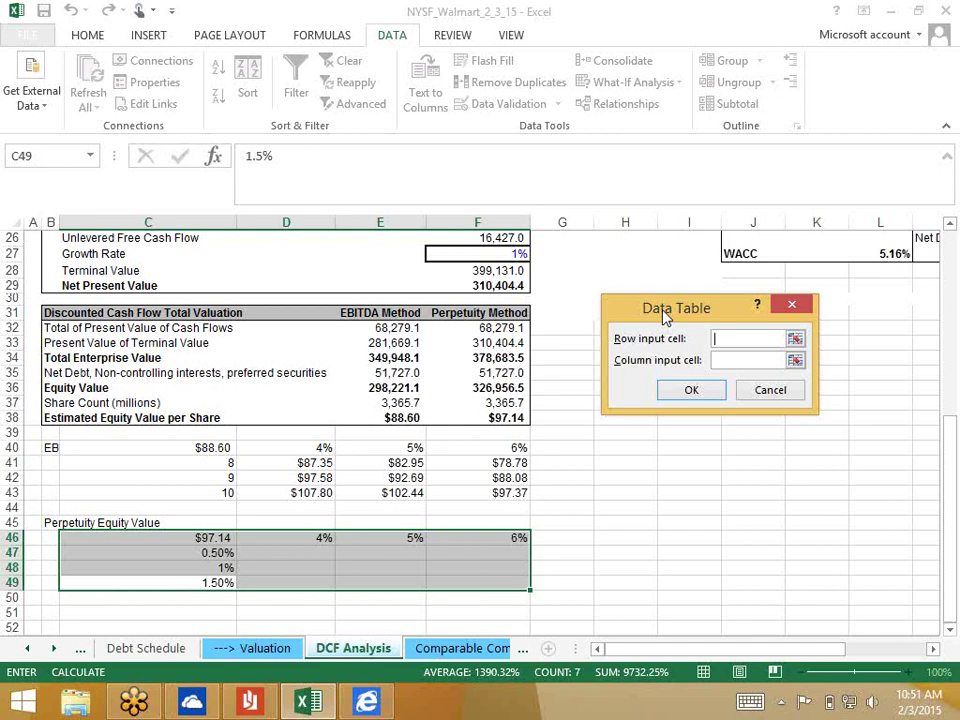
{"action": "scroll", "coordinate": [665, 316], "scroll_direction": "up", "scroll_amount": 5}
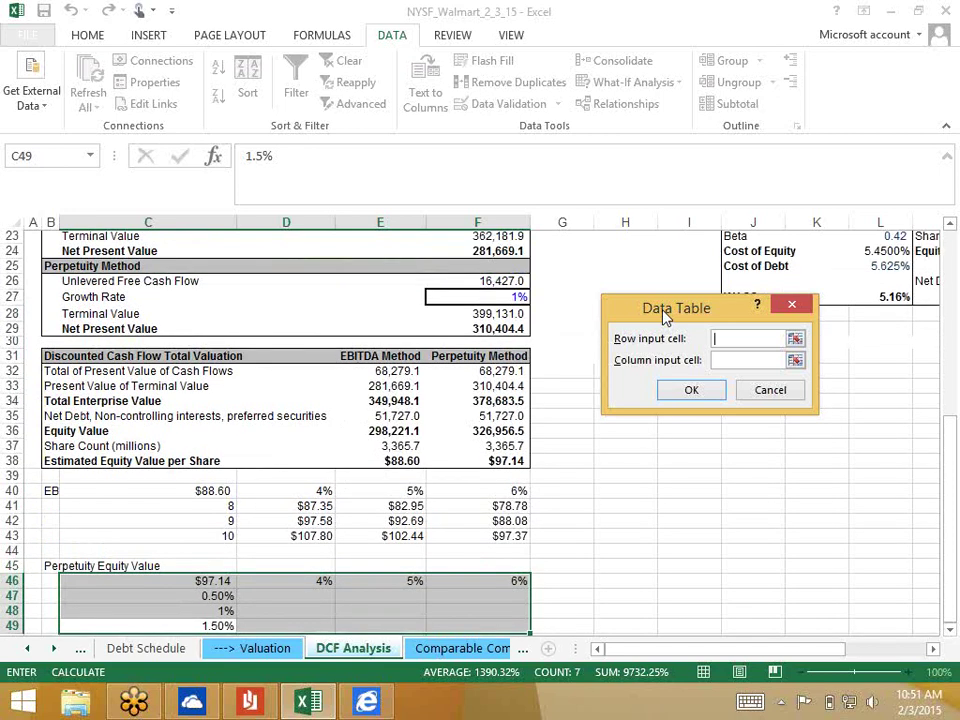
{"action": "left_click", "coordinate": [477, 345]}
Step: Set the growth rate cell F27 as the data table's column input and create the table
{"action": "left_click", "coordinate": [750, 360]}
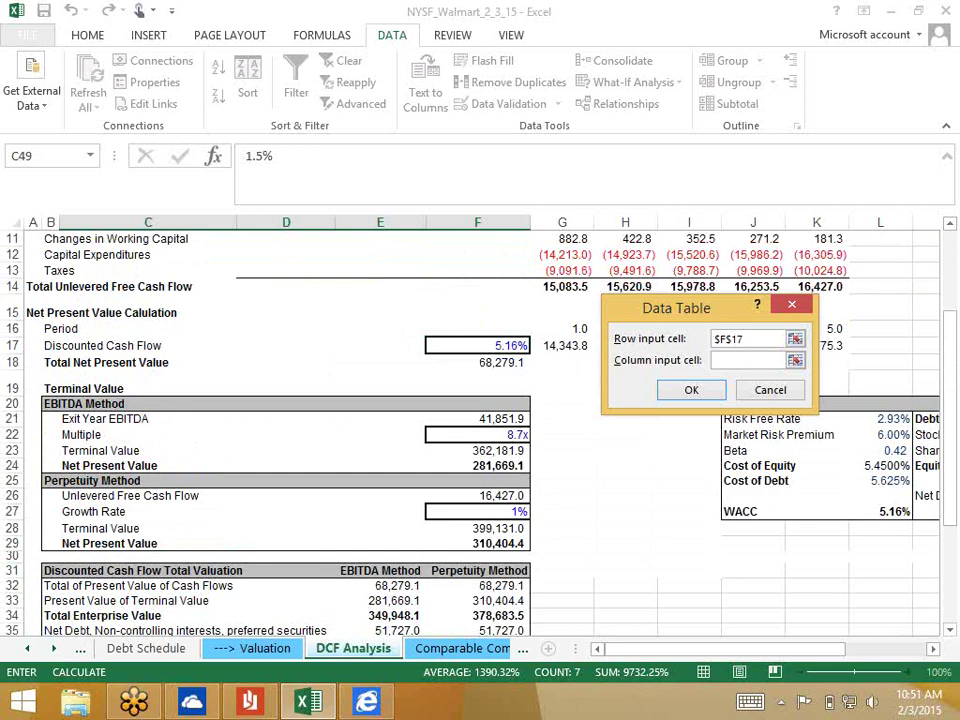
{"action": "scroll", "coordinate": [300, 430], "scroll_direction": "down", "scroll_amount": 2}
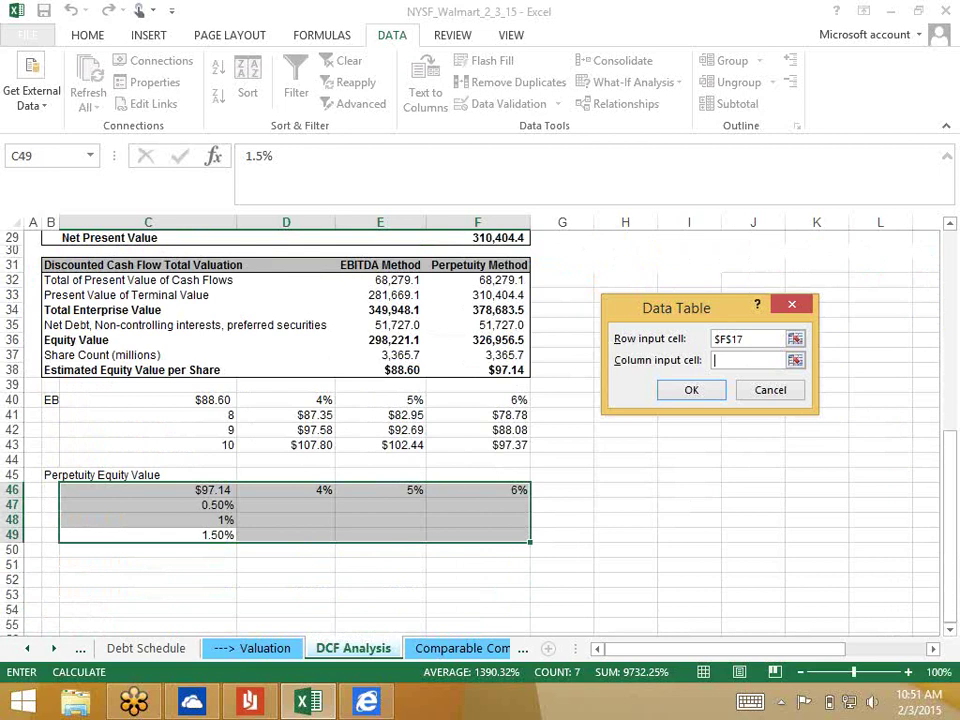
{"action": "scroll", "coordinate": [300, 430], "scroll_direction": "up", "scroll_amount": 3}
{"action": "left_click", "coordinate": [477, 345]}
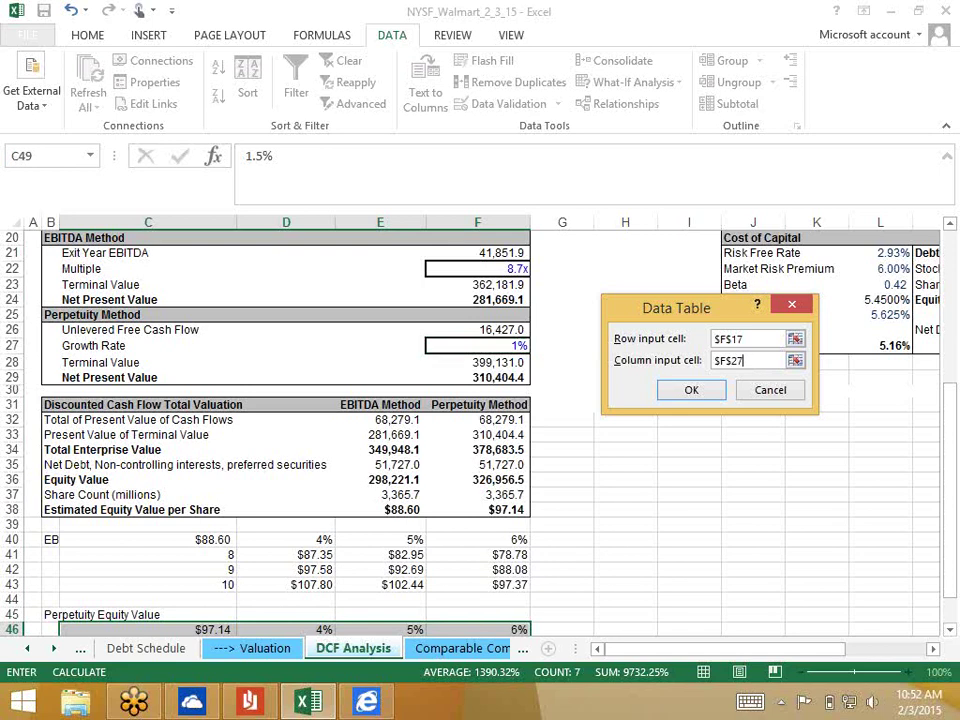
{"action": "left_click", "coordinate": [691, 390]}
{"action": "scroll", "coordinate": [694, 387], "scroll_direction": "down", "scroll_amount": 5}
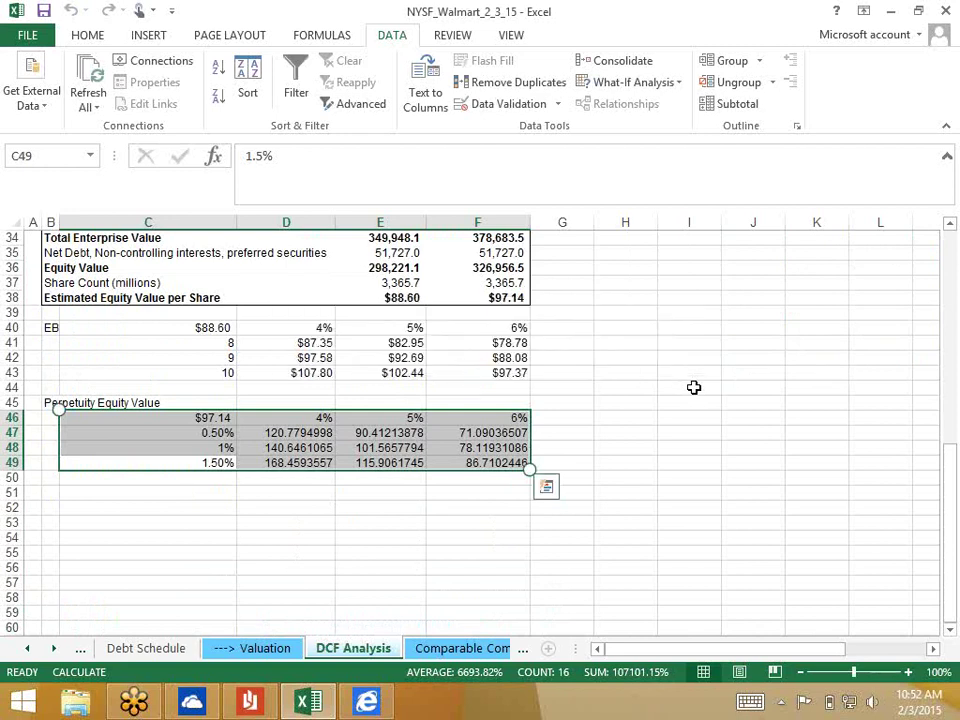
Step: Format the perpetuity table results in D47:F49 as Currency with 2 decimal places and the $ symbol
{"action": "key", "text": "Right"}
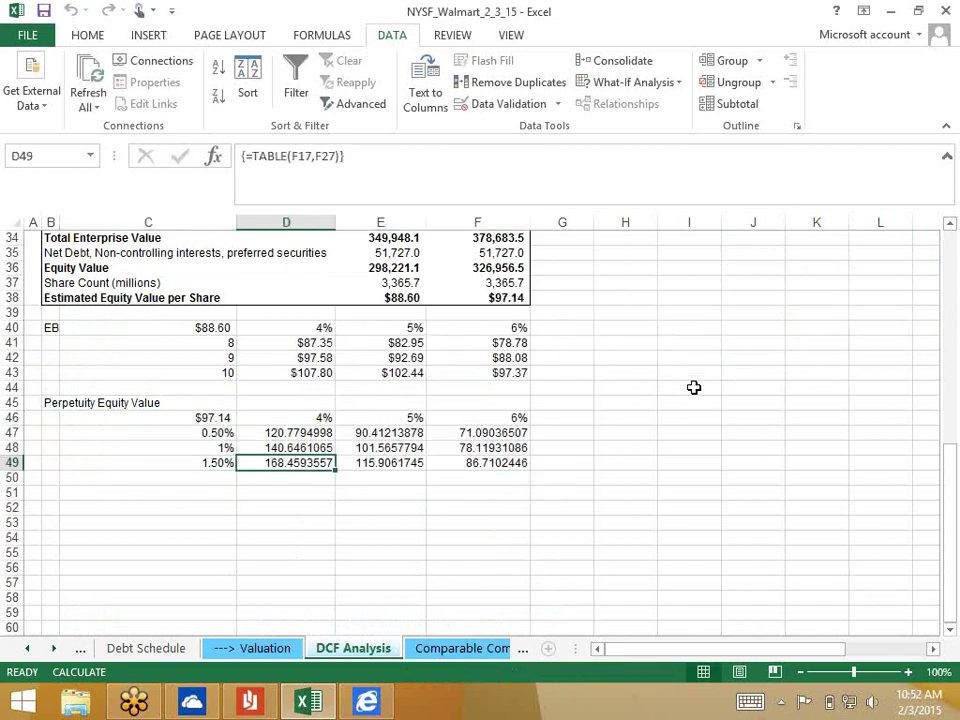
{"action": "key", "text": "shift+Up"}
{"action": "key", "text": "shift+Up"}
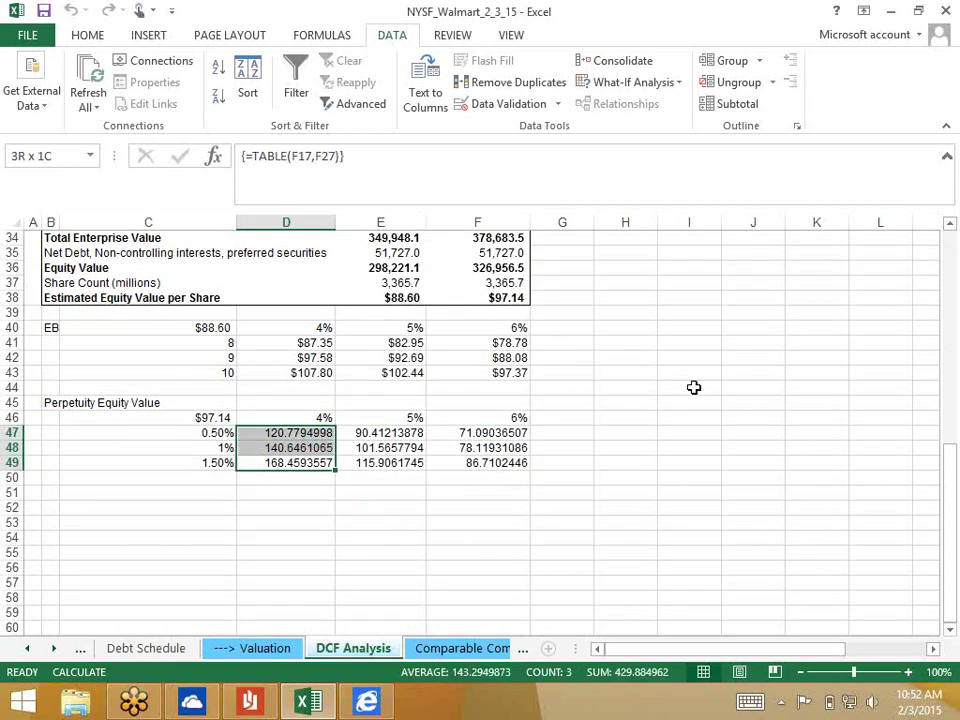
{"action": "key", "text": "shift+Right"}
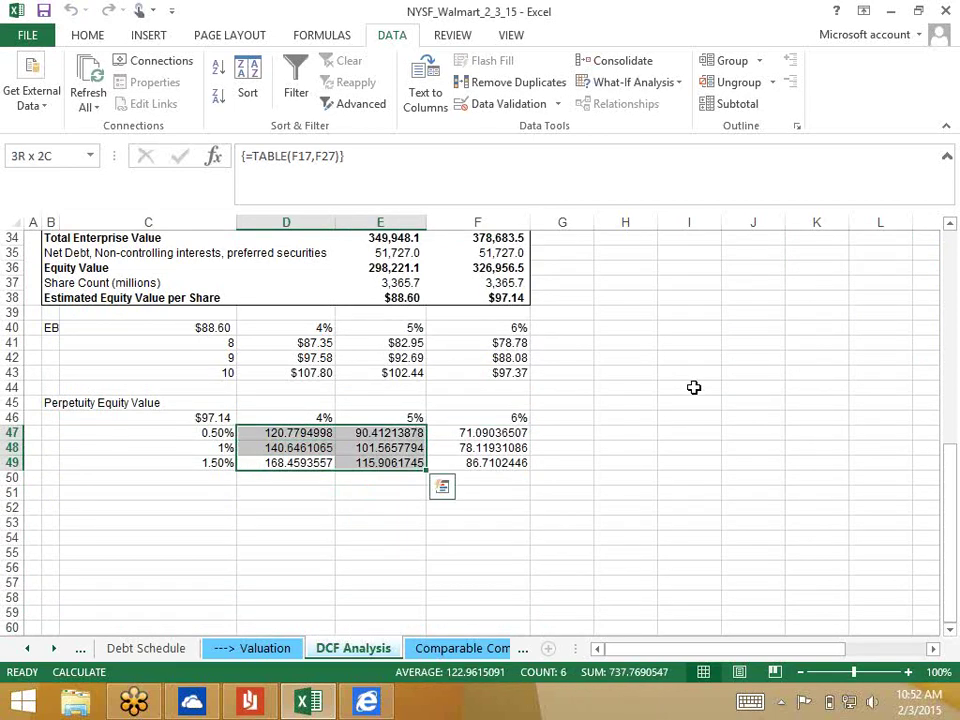
{"action": "key", "text": "shift+Right"}
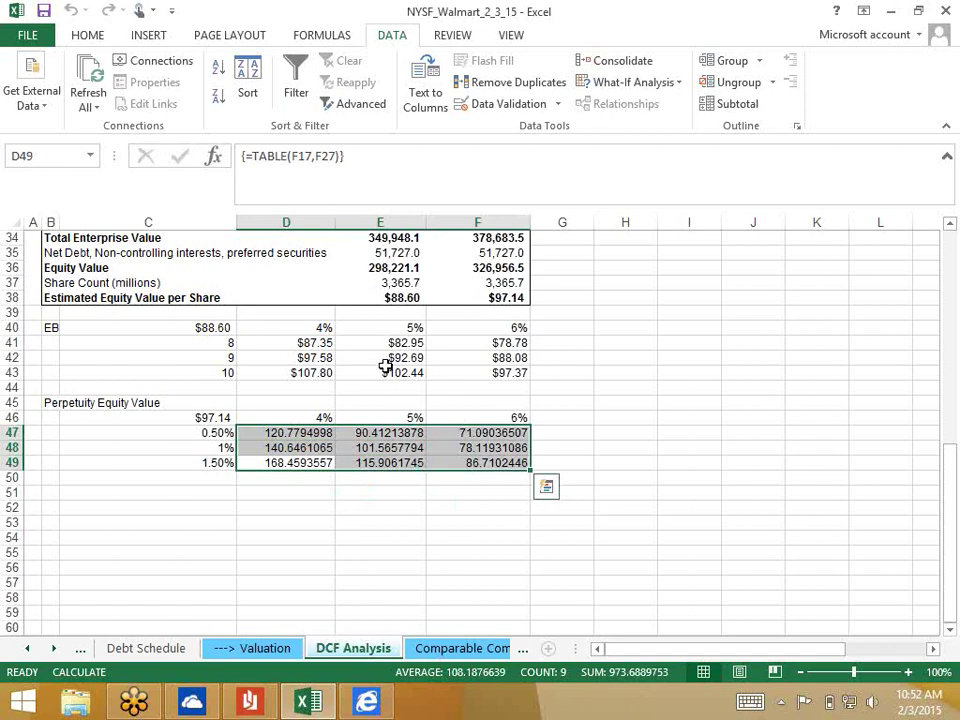
{"action": "key", "text": "ctrl+1"}
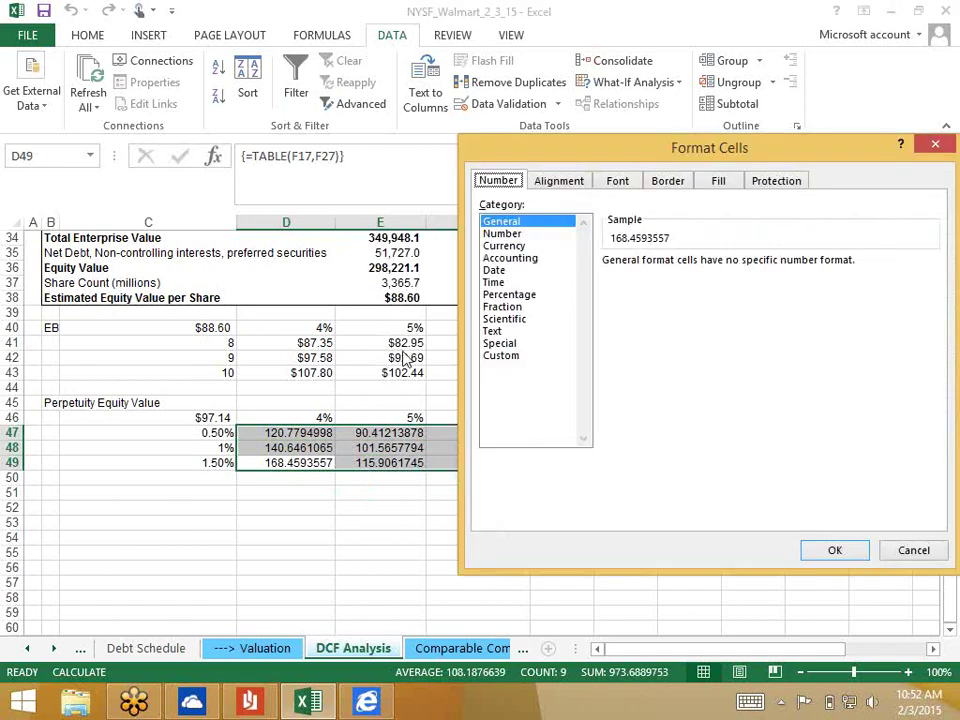
{"action": "left_click", "coordinate": [512, 295]}
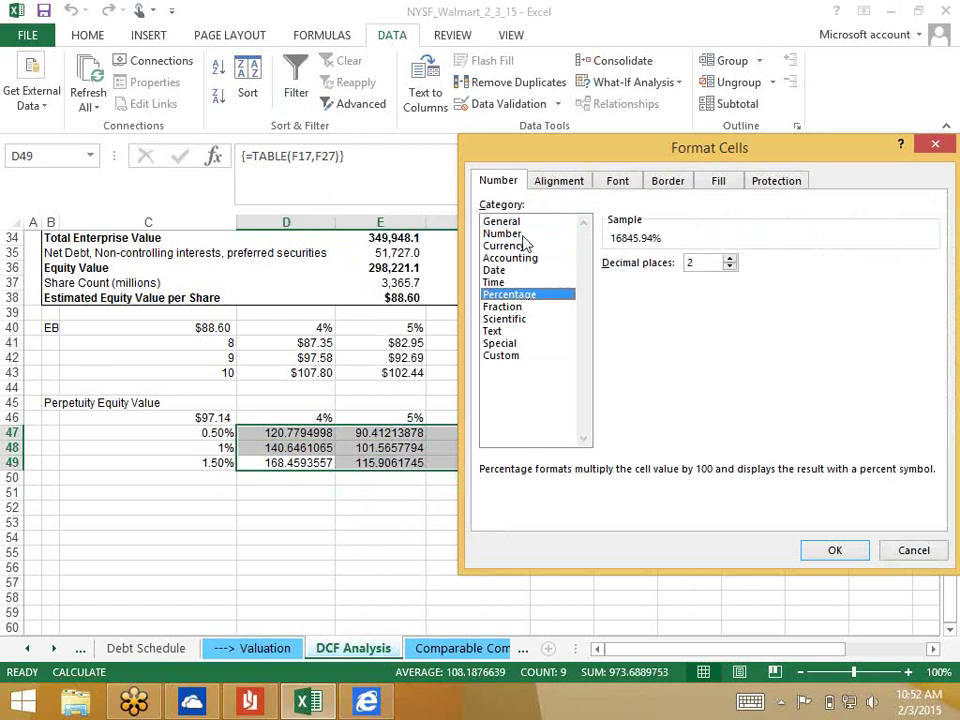
{"action": "left_click", "coordinate": [519, 246]}
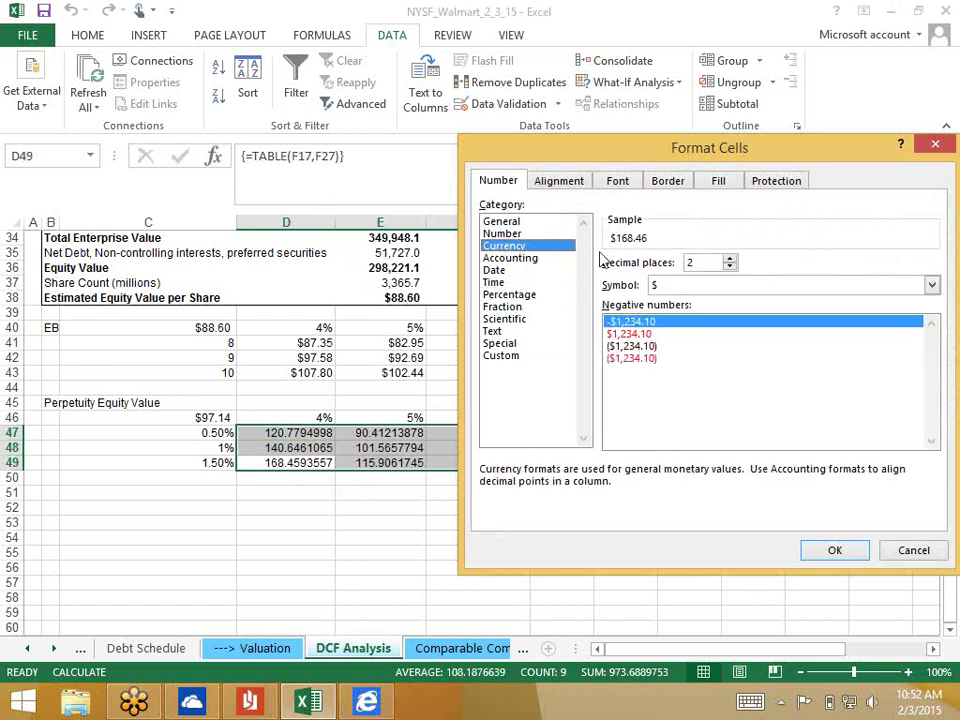
{"action": "left_click", "coordinate": [730, 267]}
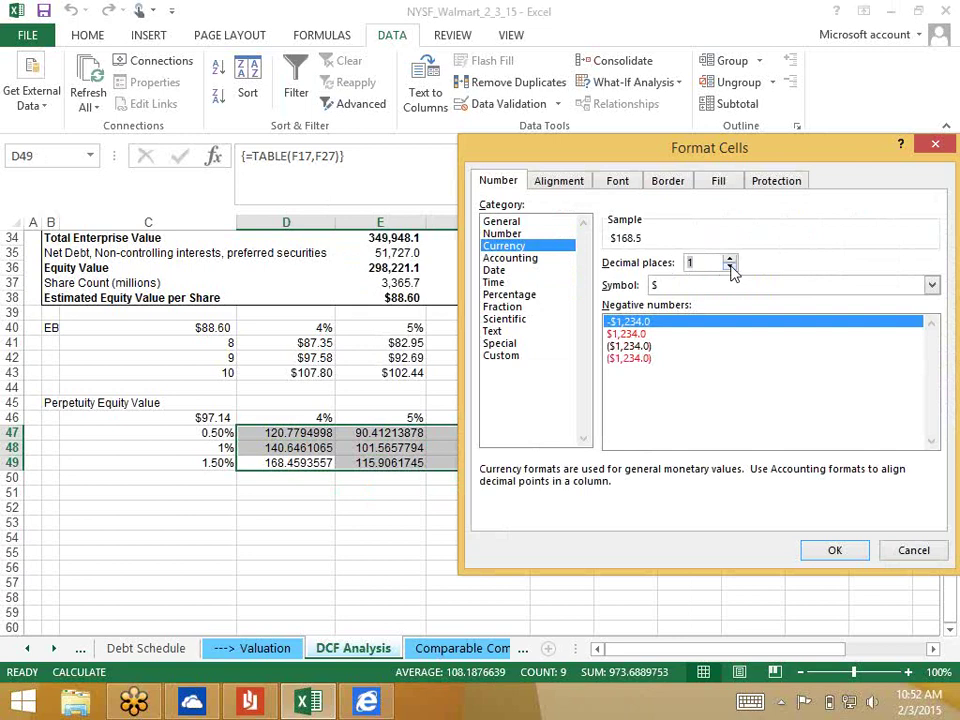
{"action": "left_click", "coordinate": [731, 262]}
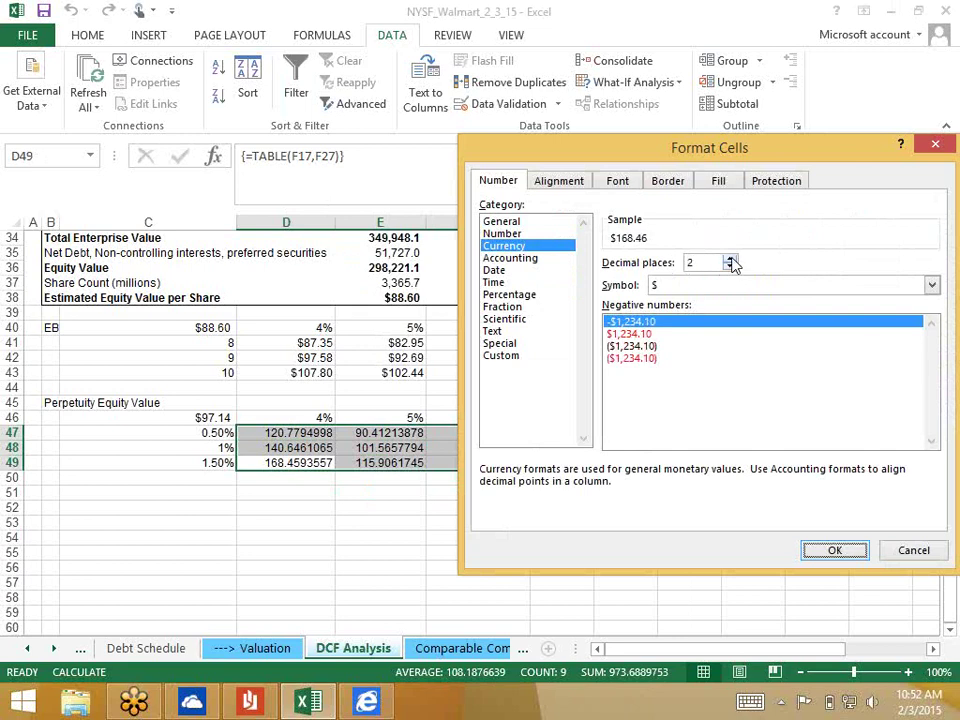
{"action": "key", "text": "Return"}
Step: Examine the perpetuity table's equity values per share across the discount rates and growth rates
{"action": "key", "text": "Up"}
{"action": "key", "text": "Up"}
{"action": "key", "text": "Right"}
{"action": "key", "text": "Right"}
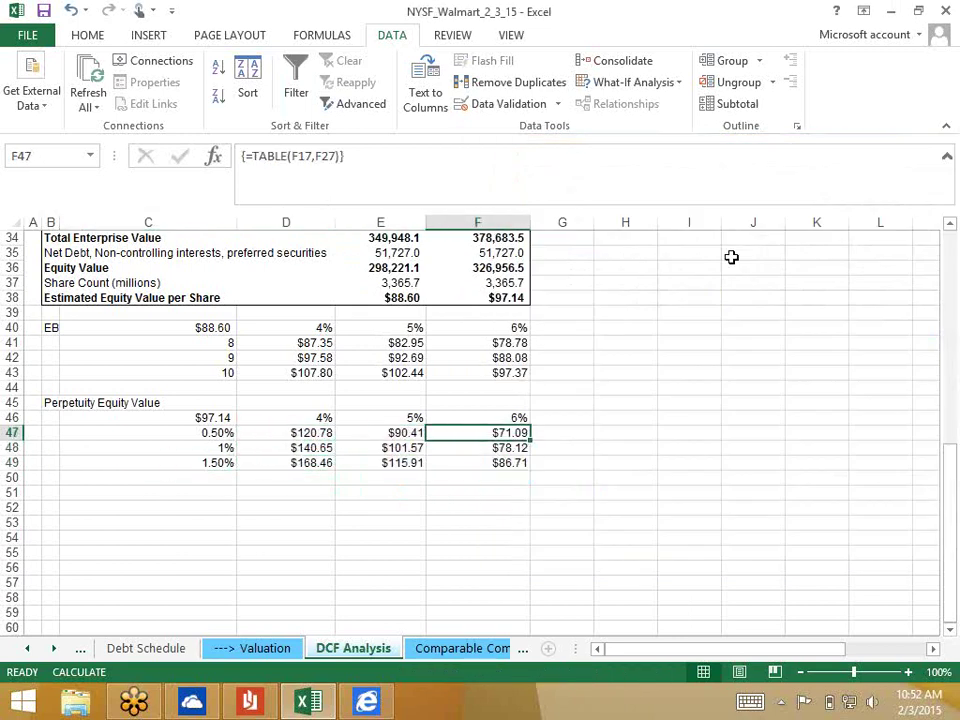
{"action": "key", "text": "Right"}
{"action": "key", "text": "Left"}
{"action": "key", "text": "Left"}
{"action": "key", "text": "Left"}
{"action": "key", "text": "Left"}
{"action": "key", "text": "Down"}
{"action": "key", "text": "Down"}
{"action": "key", "text": "Right"}
{"action": "key", "text": "Right"}
{"action": "key", "text": "Left"}
{"action": "key", "text": "Left"}
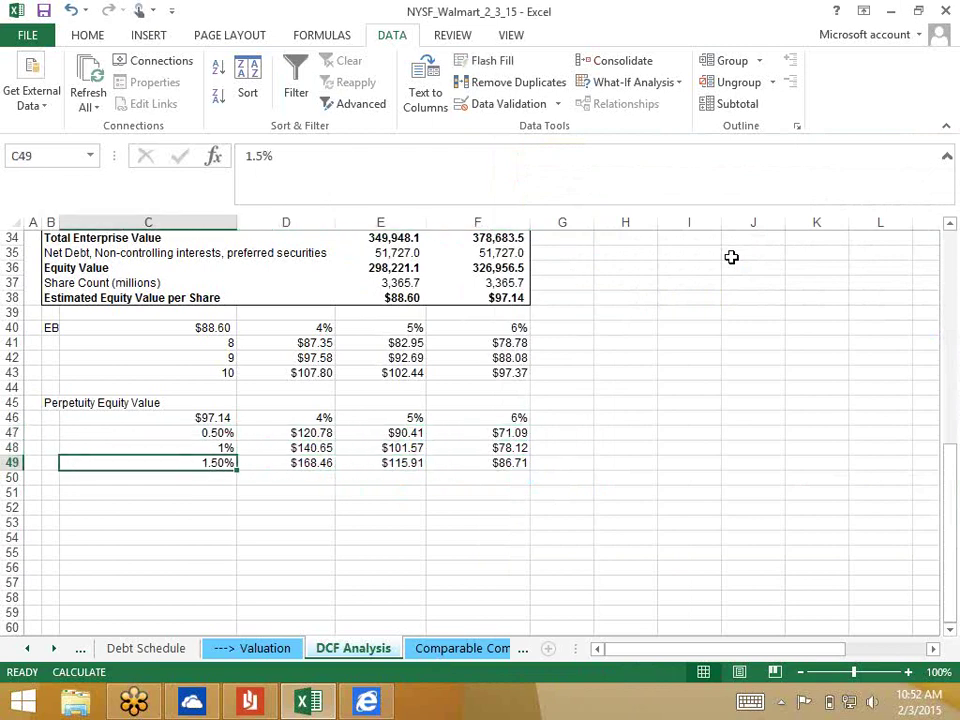
{"action": "key", "text": "Right"}
{"action": "key", "text": "Up"}
{"action": "key", "text": "Up"}
{"action": "key", "text": "Down"}
{"action": "key", "text": "Down"}
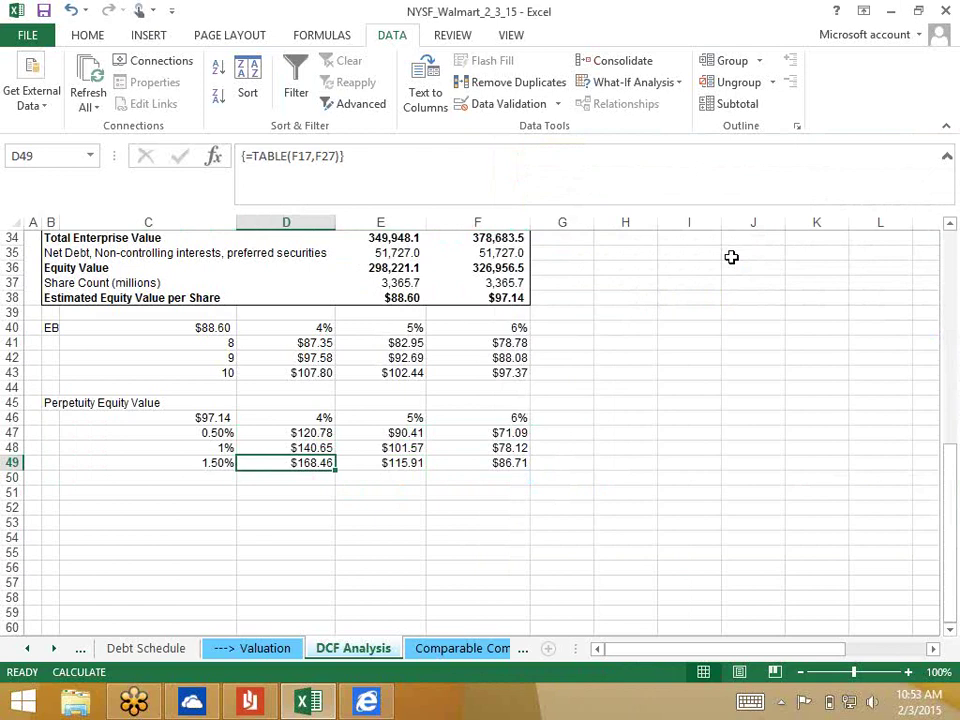
Step: Review the EBITDA sensitivity table and the valuation sections above it for comparison with the perpetuity results
{"action": "key", "text": "Up"}
{"action": "key", "text": "Up"}
{"action": "key", "text": "Up"}
{"action": "key", "text": "Up"}
{"action": "key", "text": "Up"}
{"action": "key", "text": "Up"}
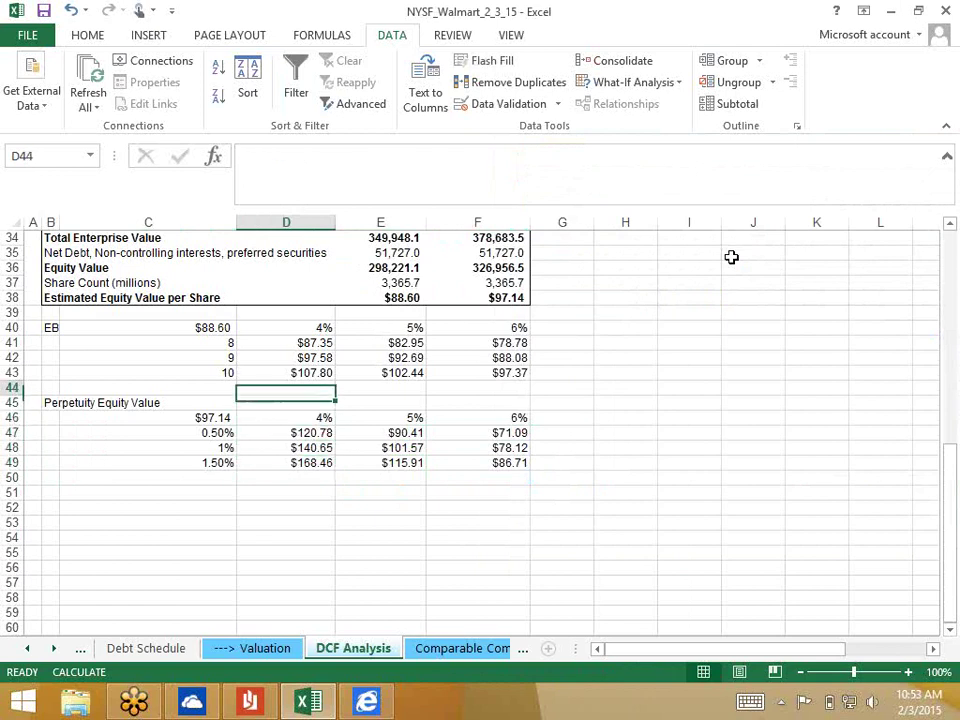
{"action": "key", "text": "Up"}
{"action": "key", "text": "Up"}
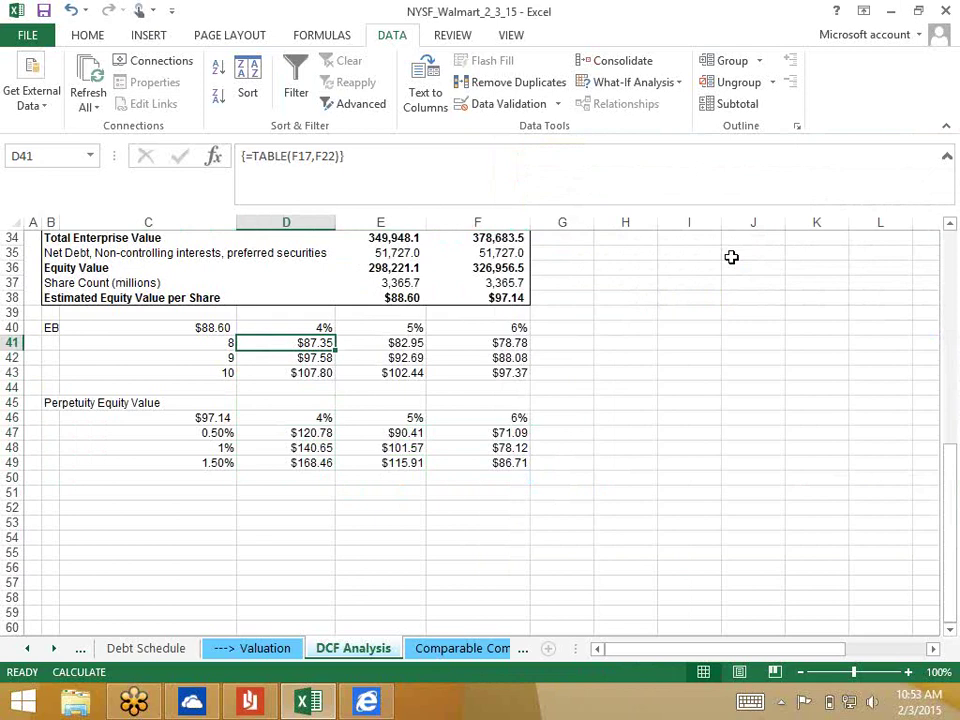
{"action": "scroll", "coordinate": [731, 257], "scroll_direction": "up", "scroll_amount": 7}
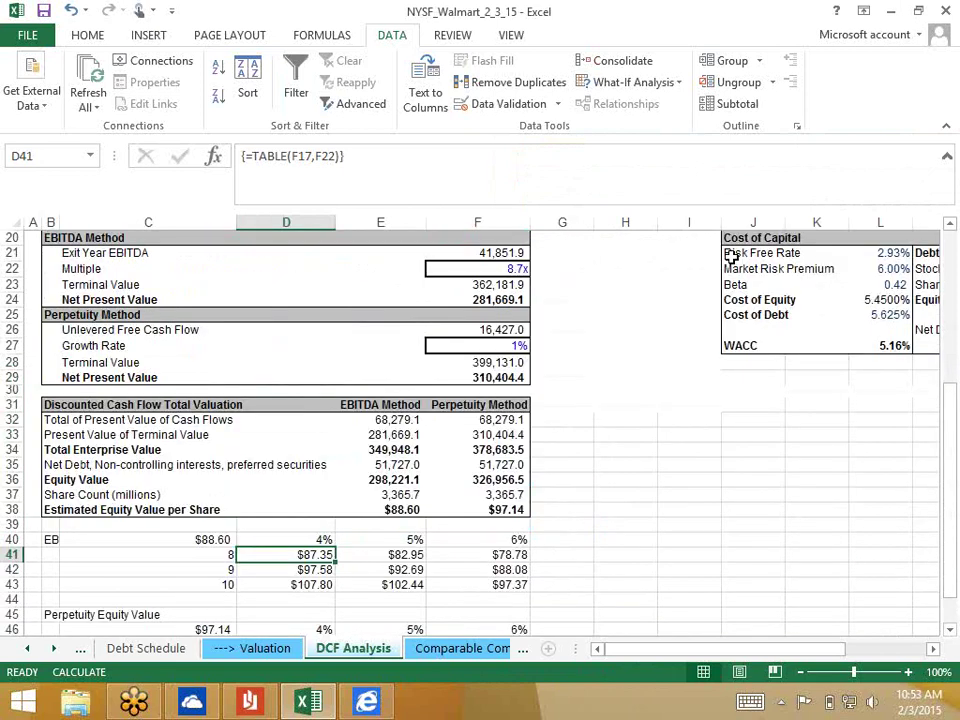